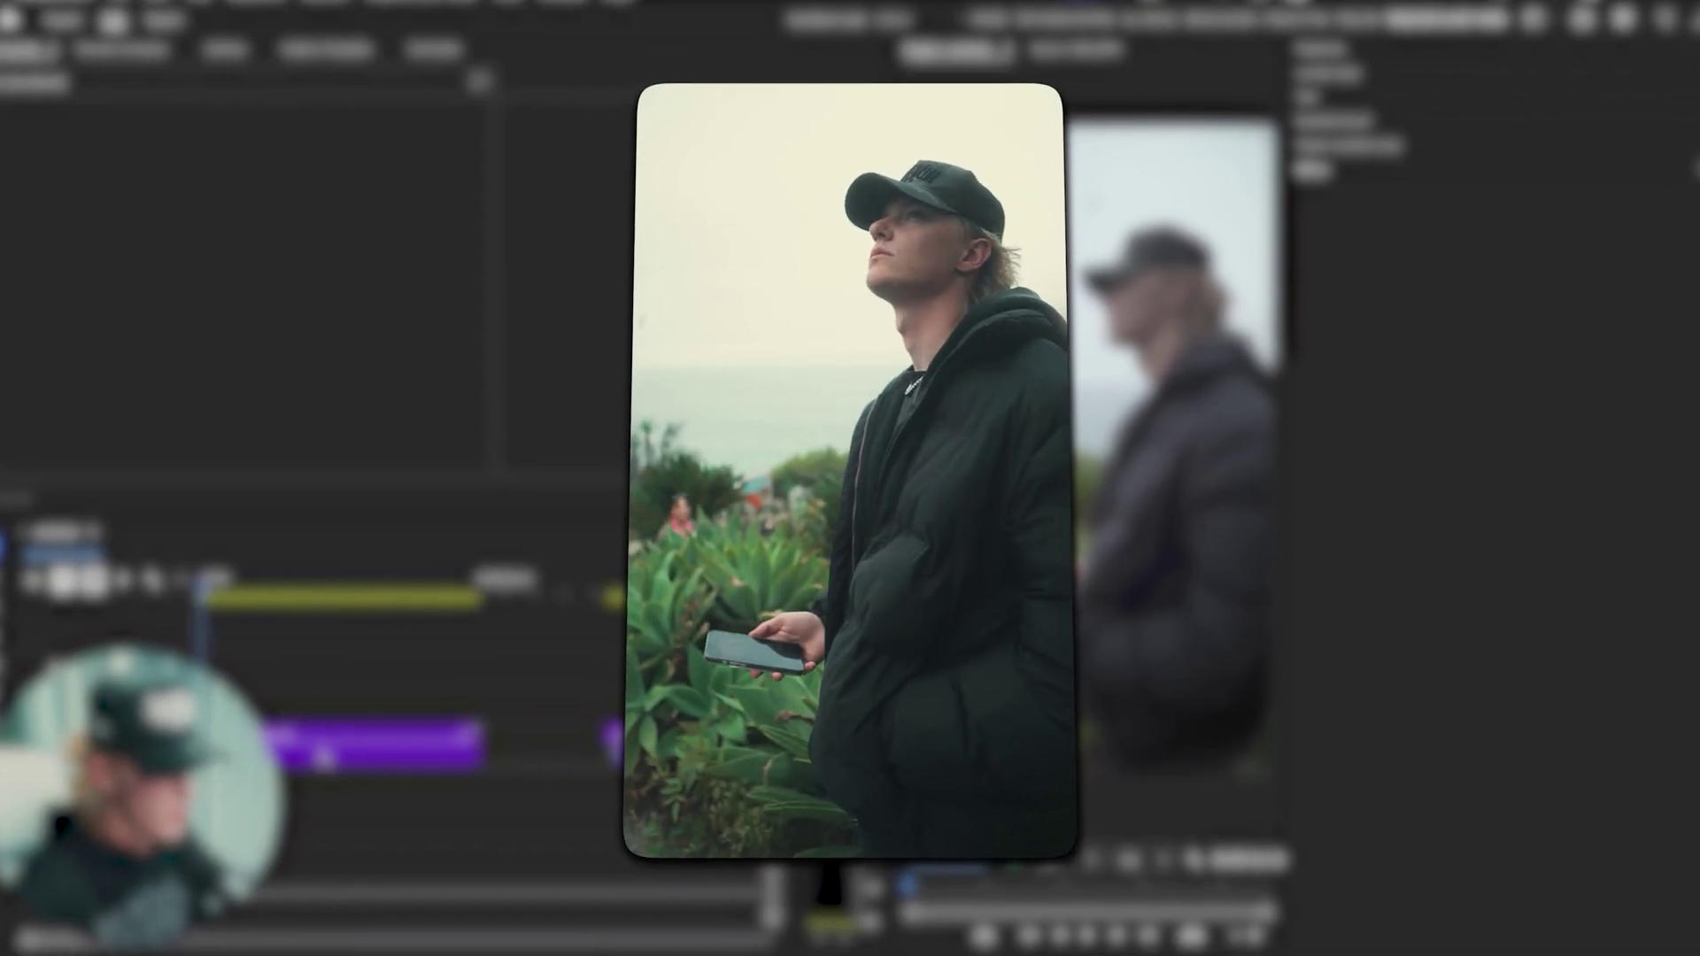
- Apply the ViralFX- Everyday Creator LUT preset to the Nested Sequence 01 clip in the timeline
left_click(321, 753)
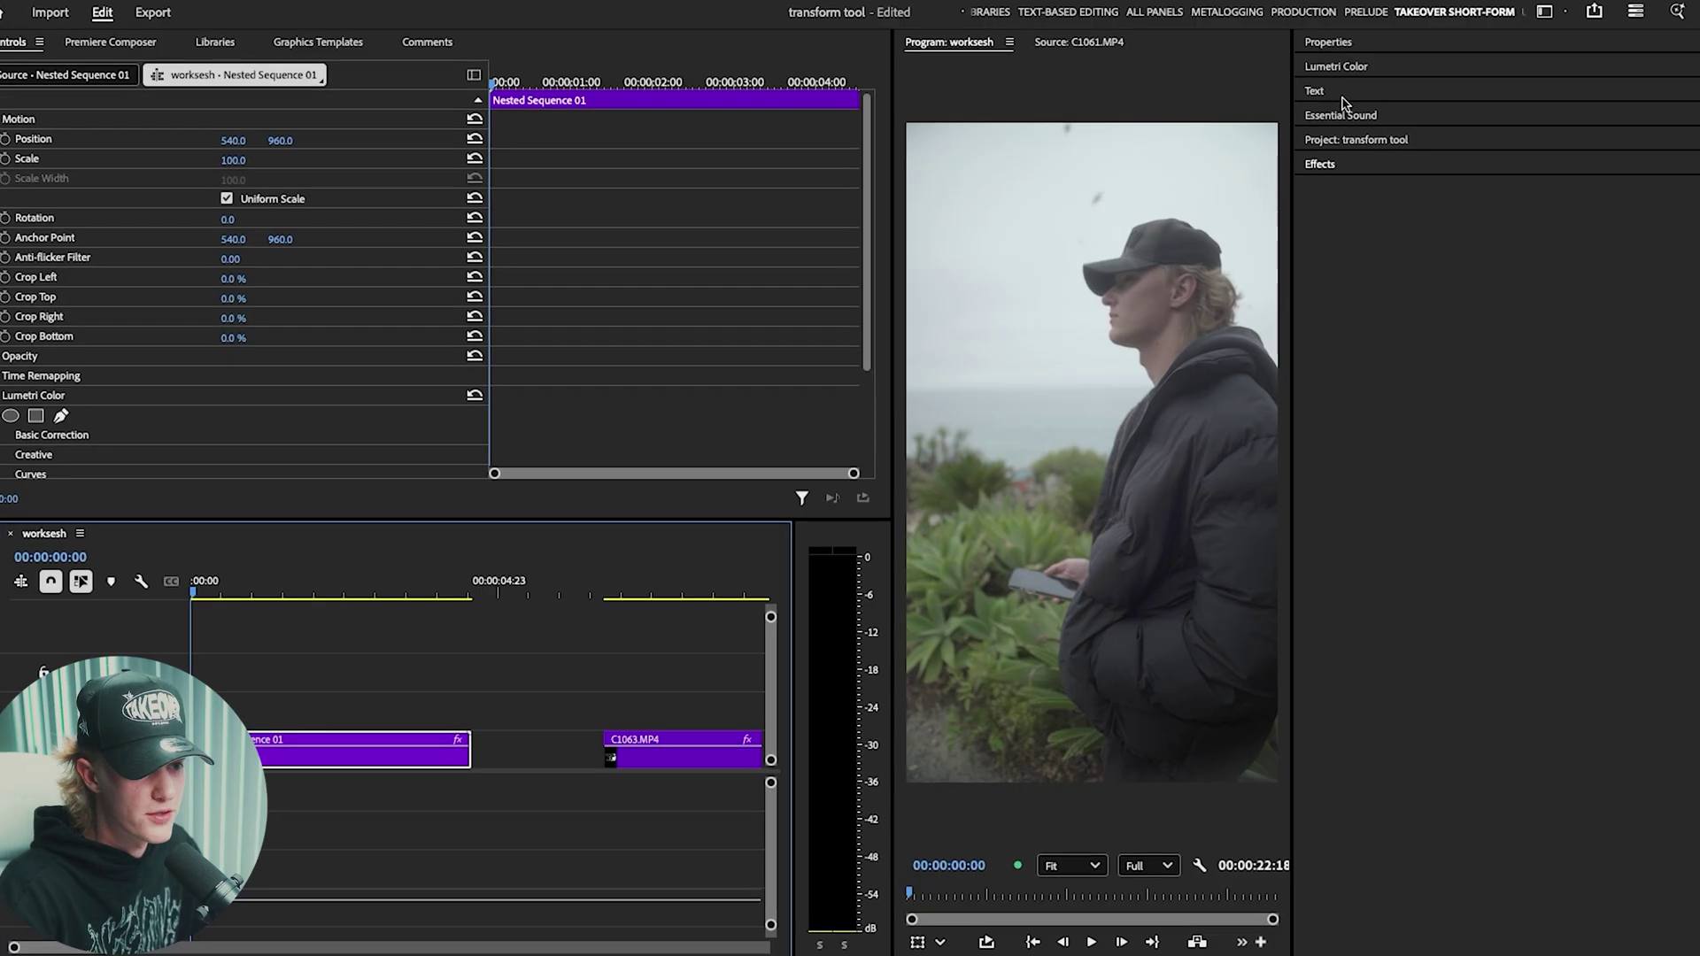
left_click(1319, 165)
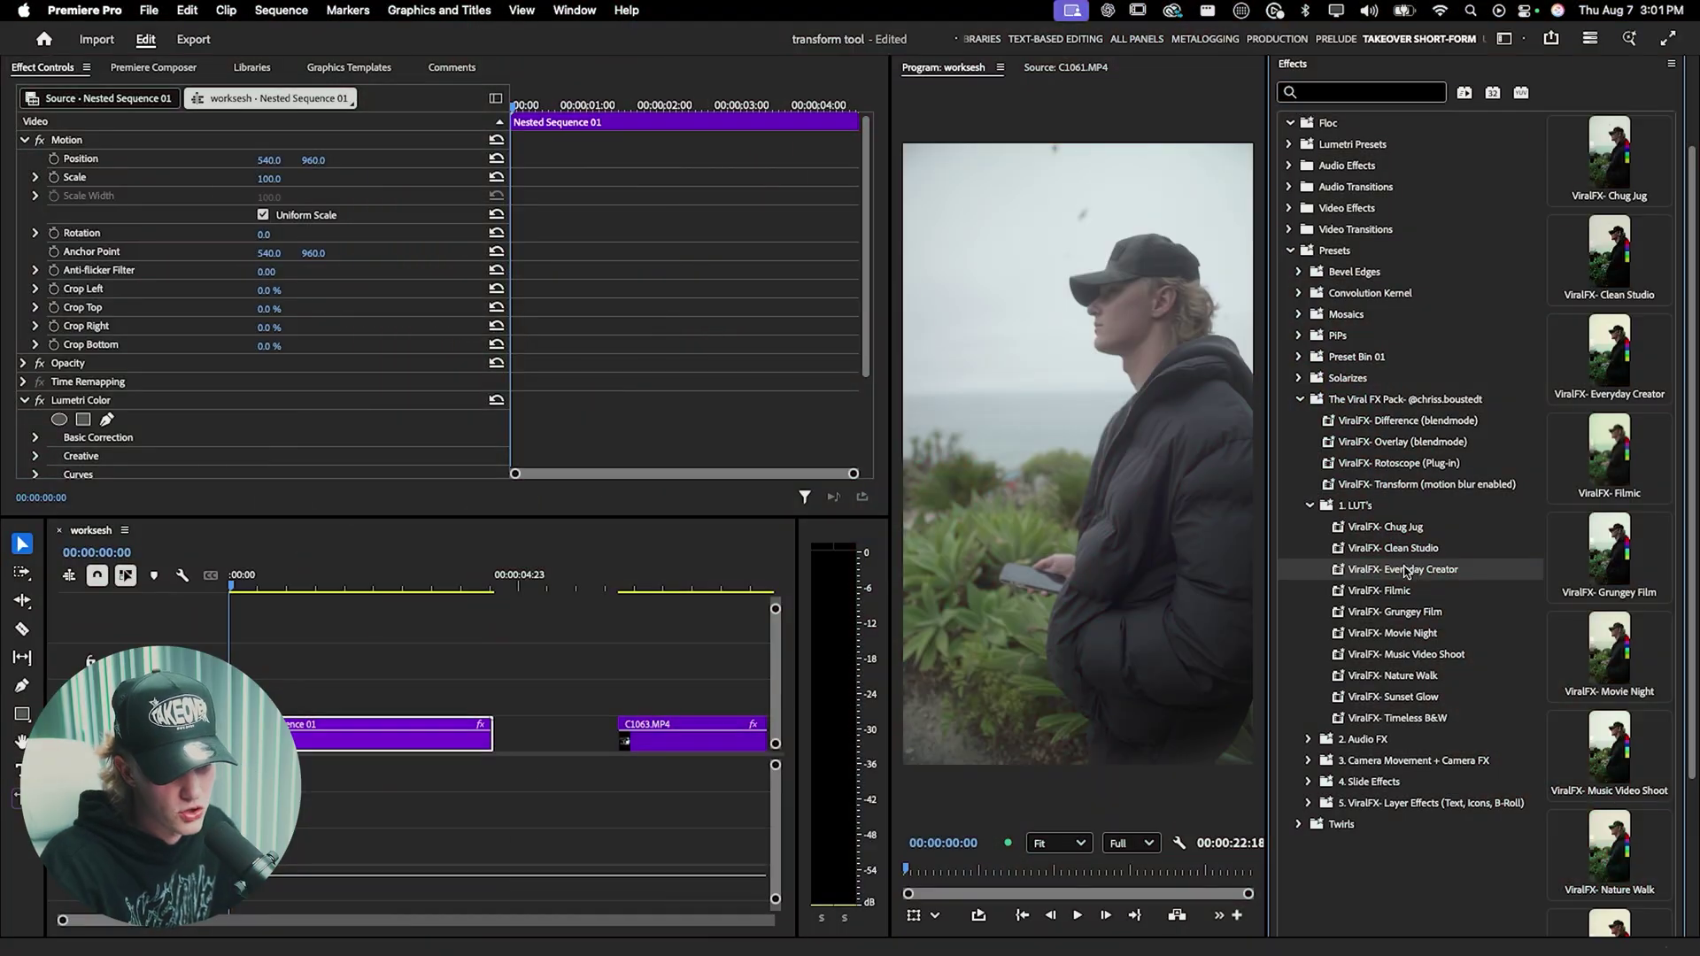
left_click_drag(1408, 571, 389, 735)
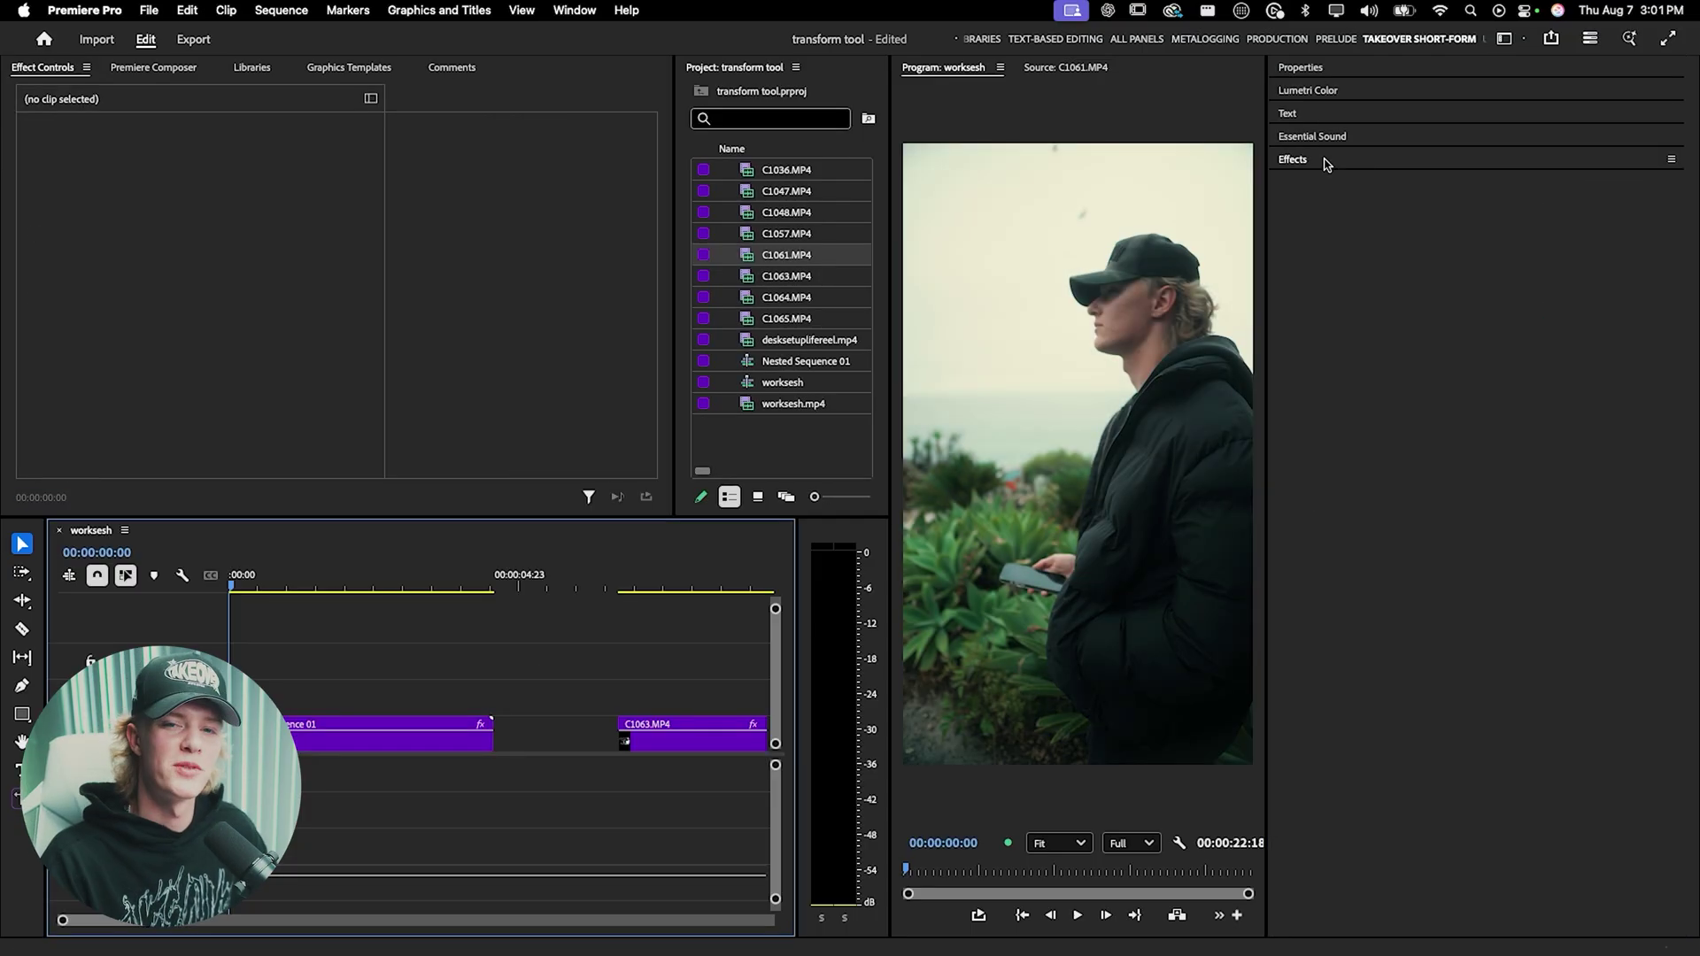
- Search the effects for "transform", pick the Transform video effect, and select the Nested Sequence 01 clip
left_click(1326, 164)
left_click(1354, 188)
type("transform")
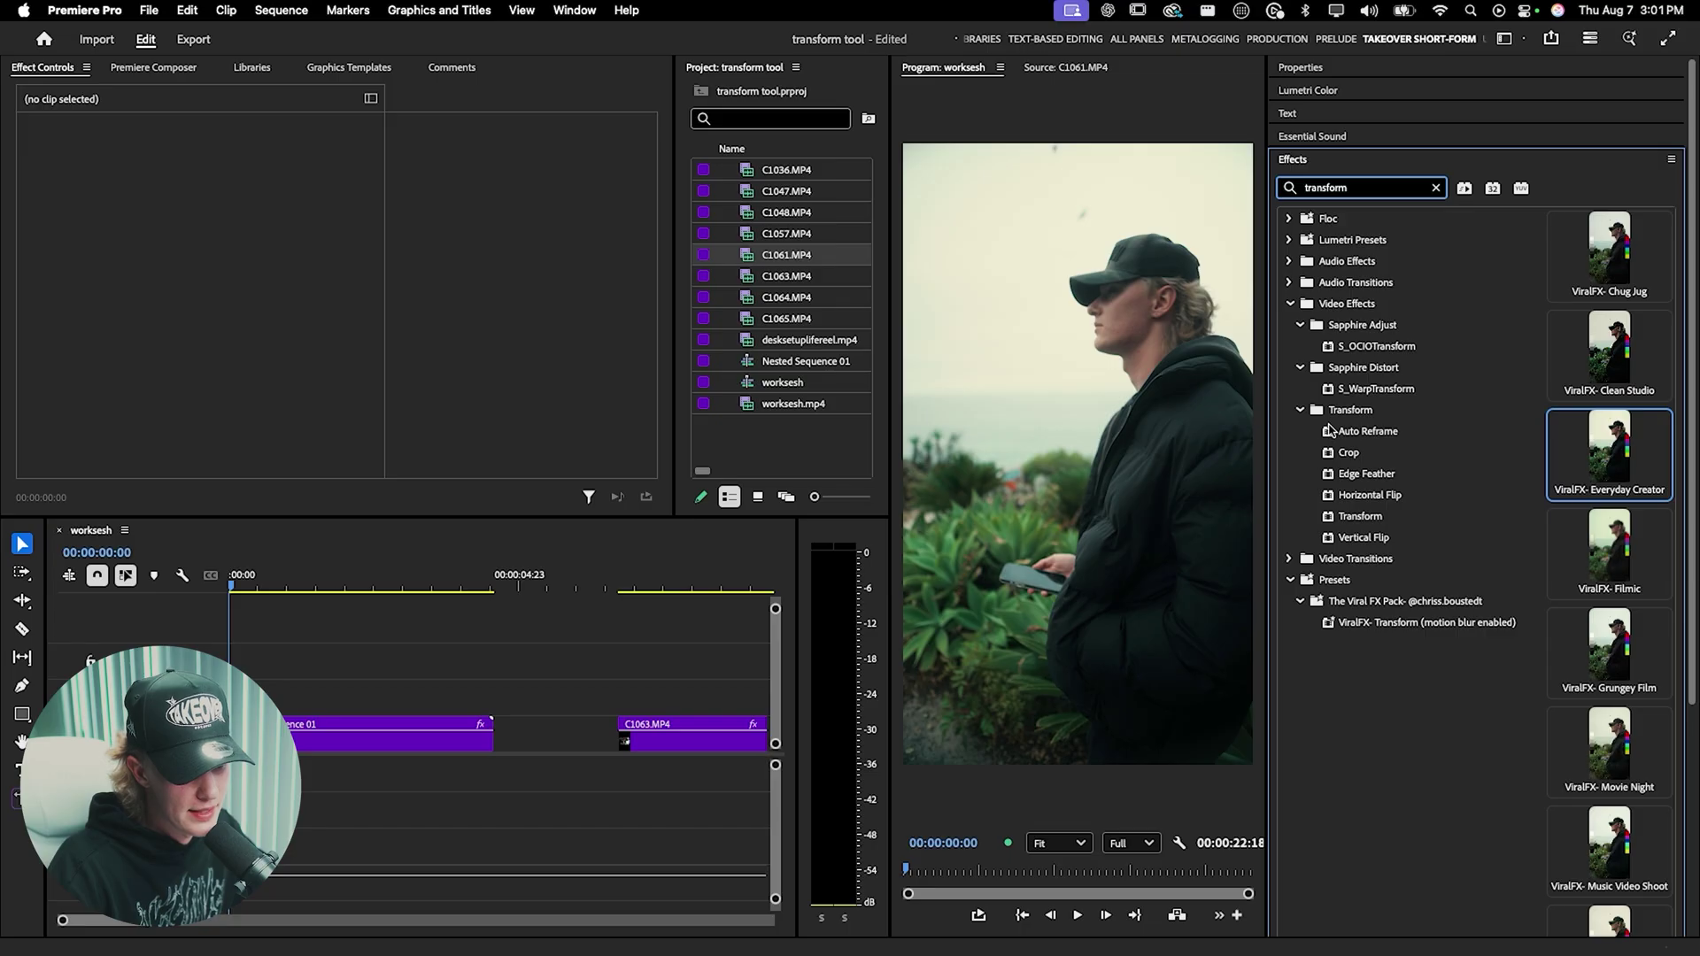
left_click(1359, 518)
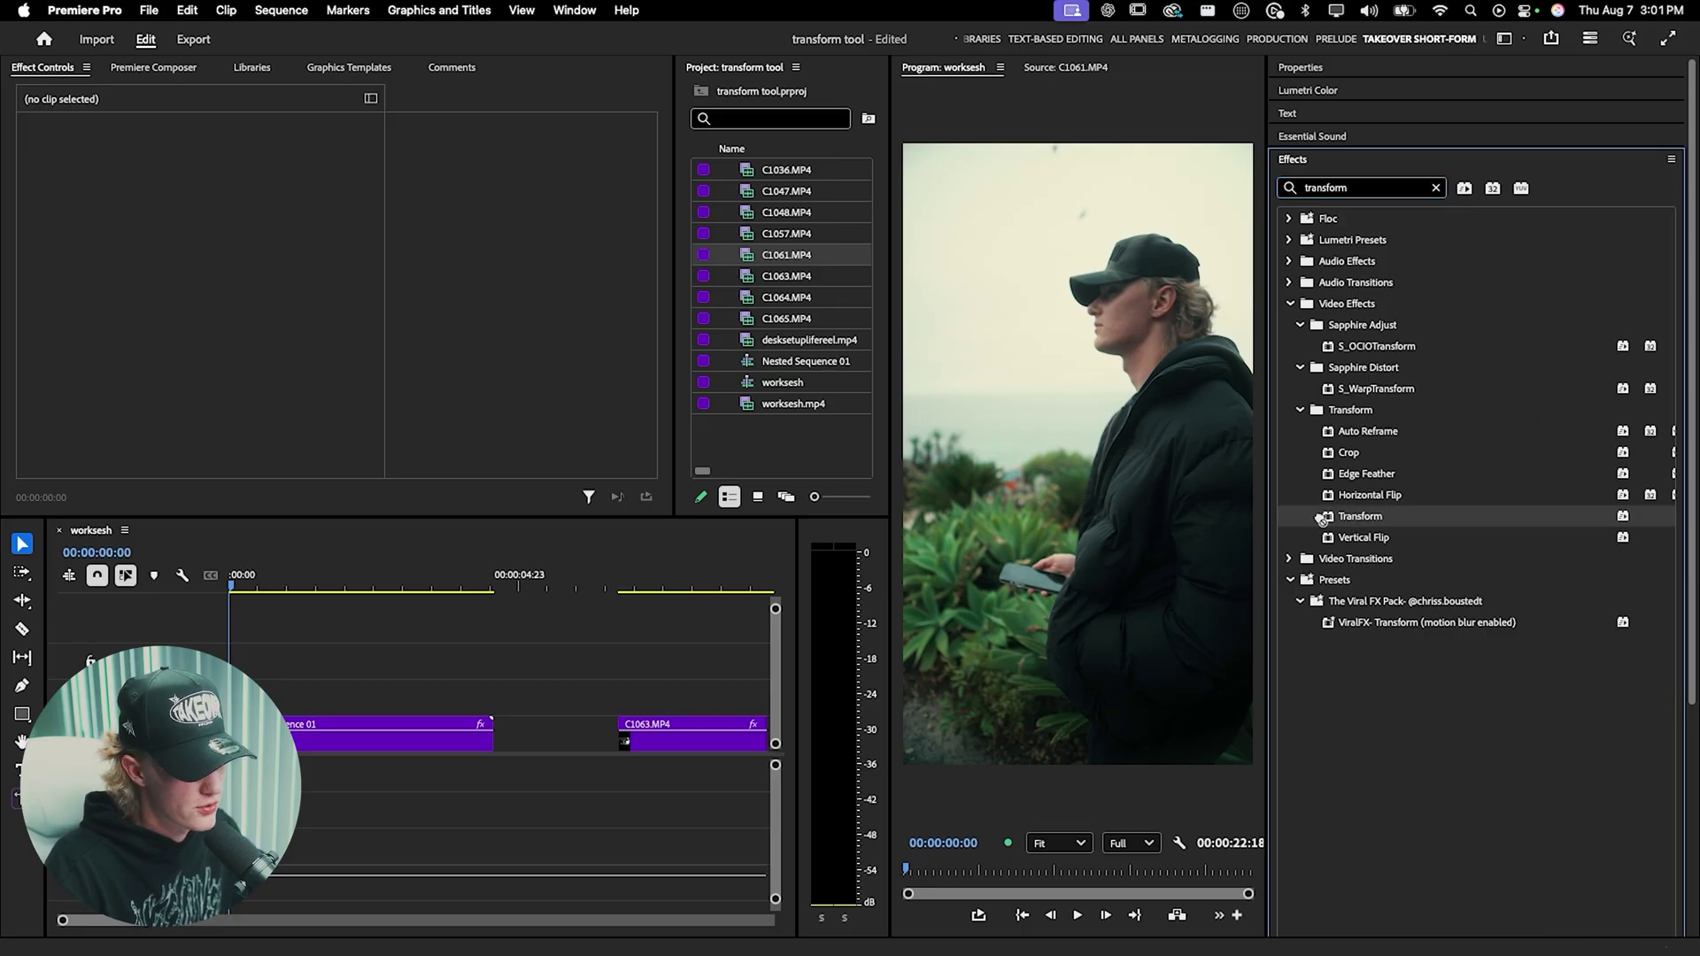
left_click(403, 722)
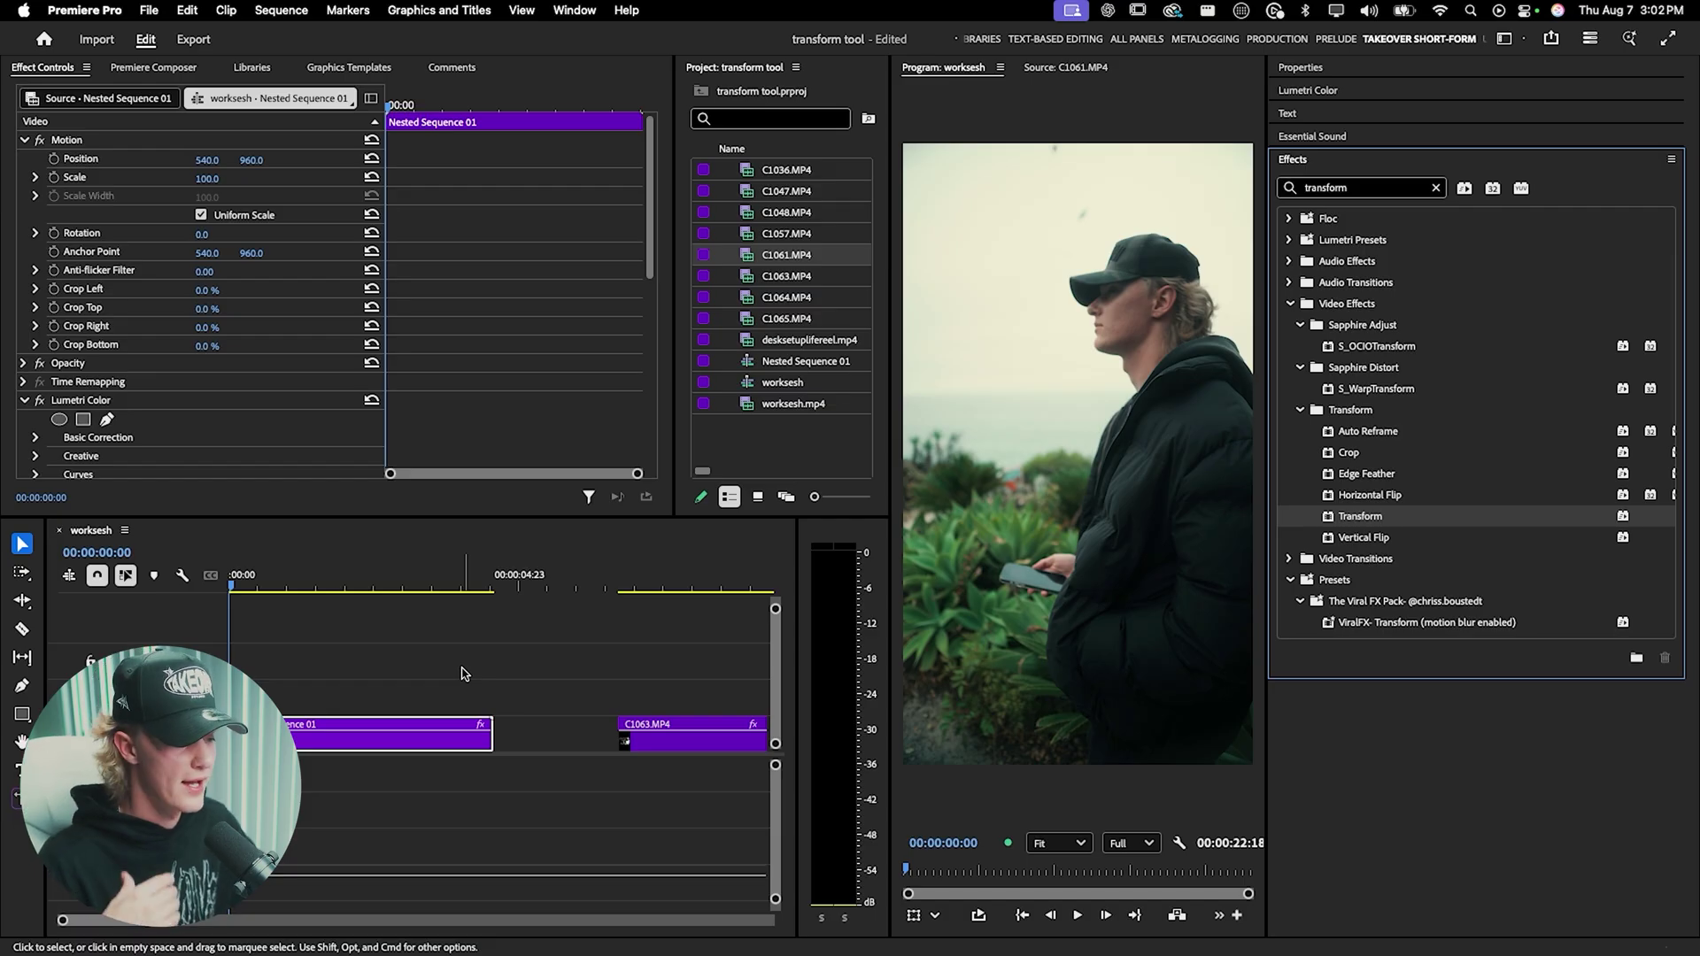
- Create a 1080 × 1920 adjustment layer and place it above Nested Sequence 01, trimmed to the clip's end
right_click(766, 448)
mouse_move(864, 531)
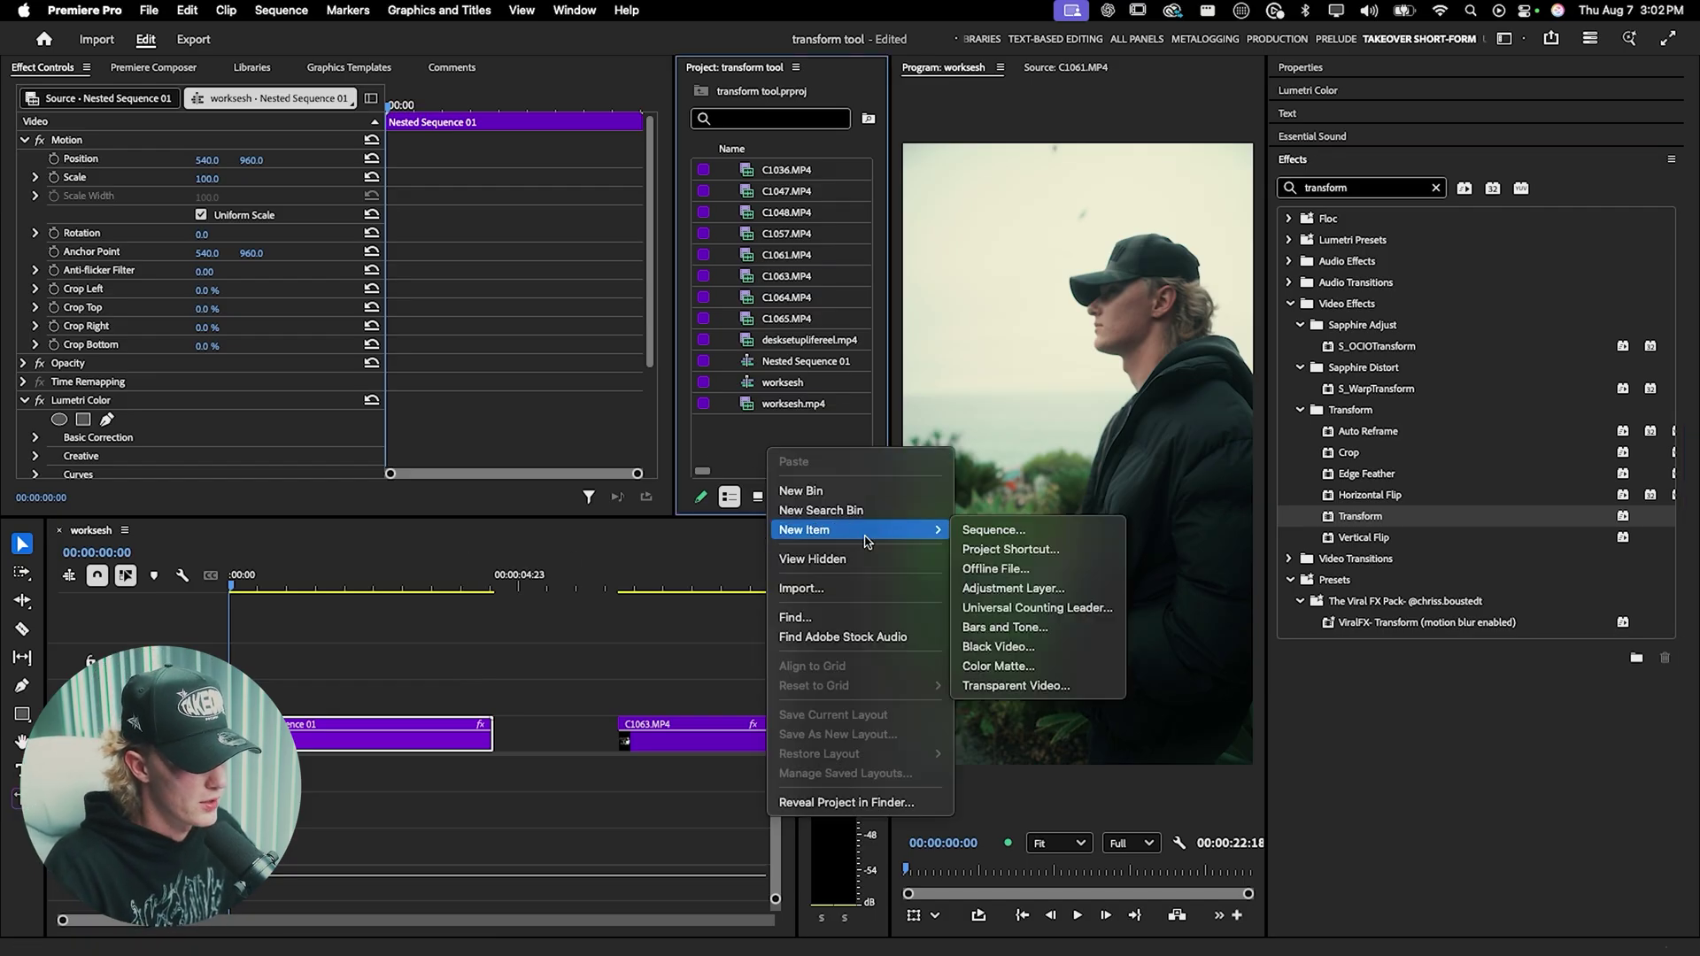
left_click(1017, 590)
left_click(970, 596)
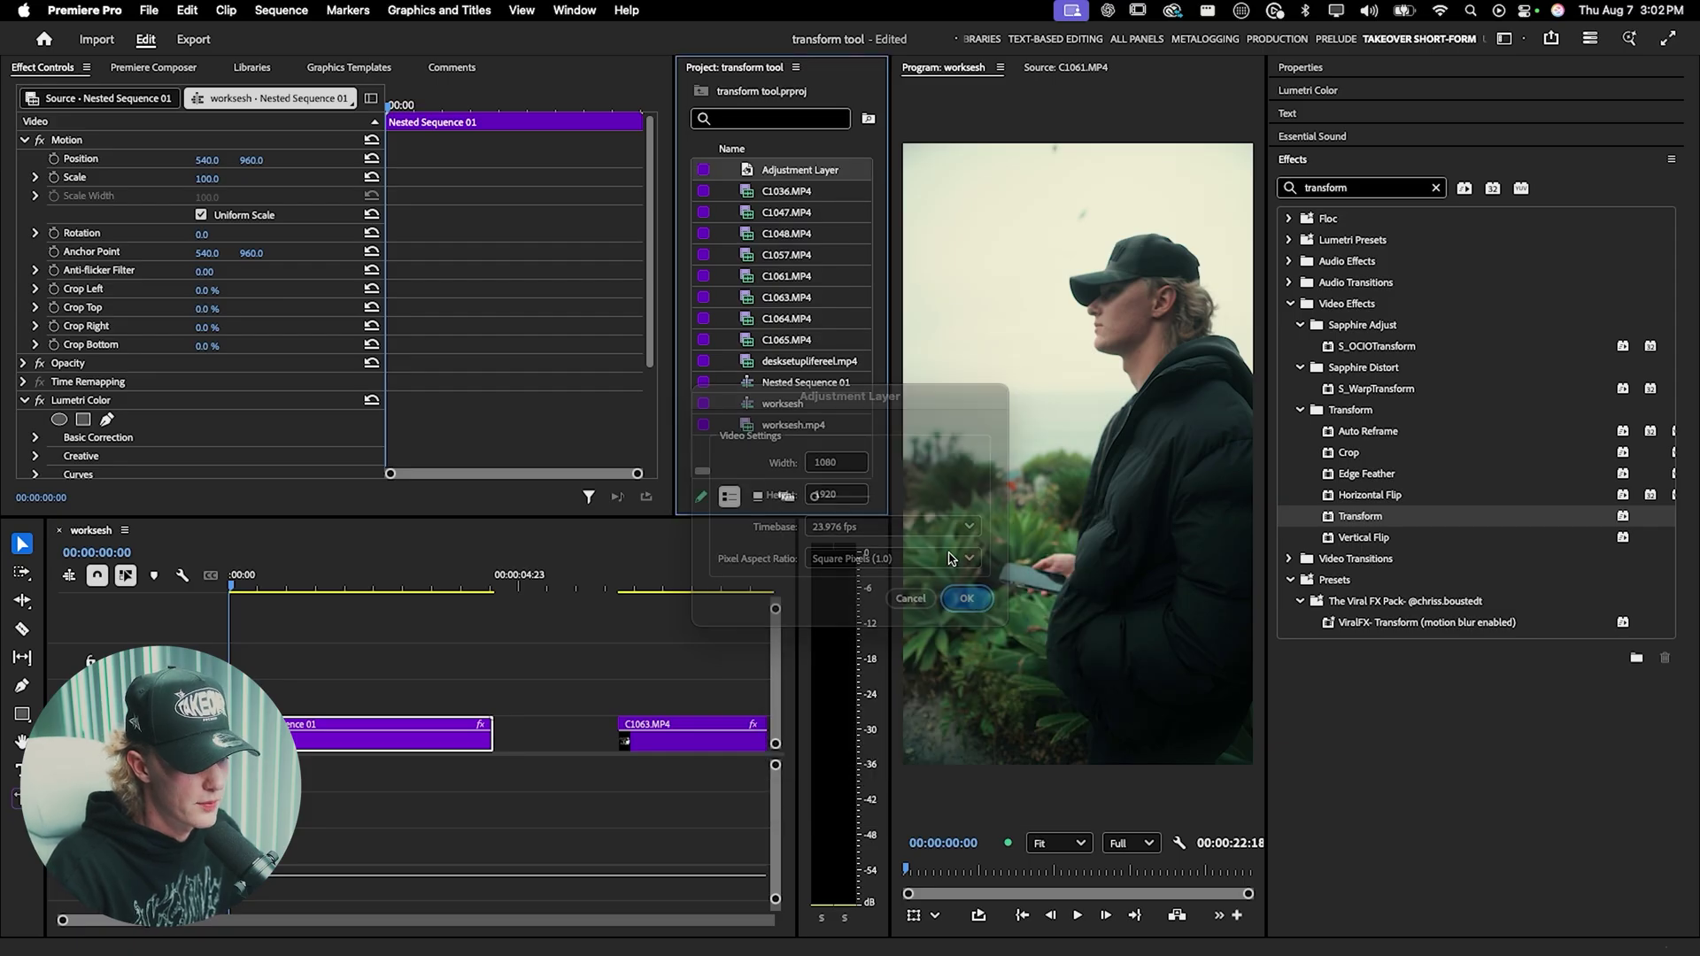
left_click_drag(746, 177, 372, 664)
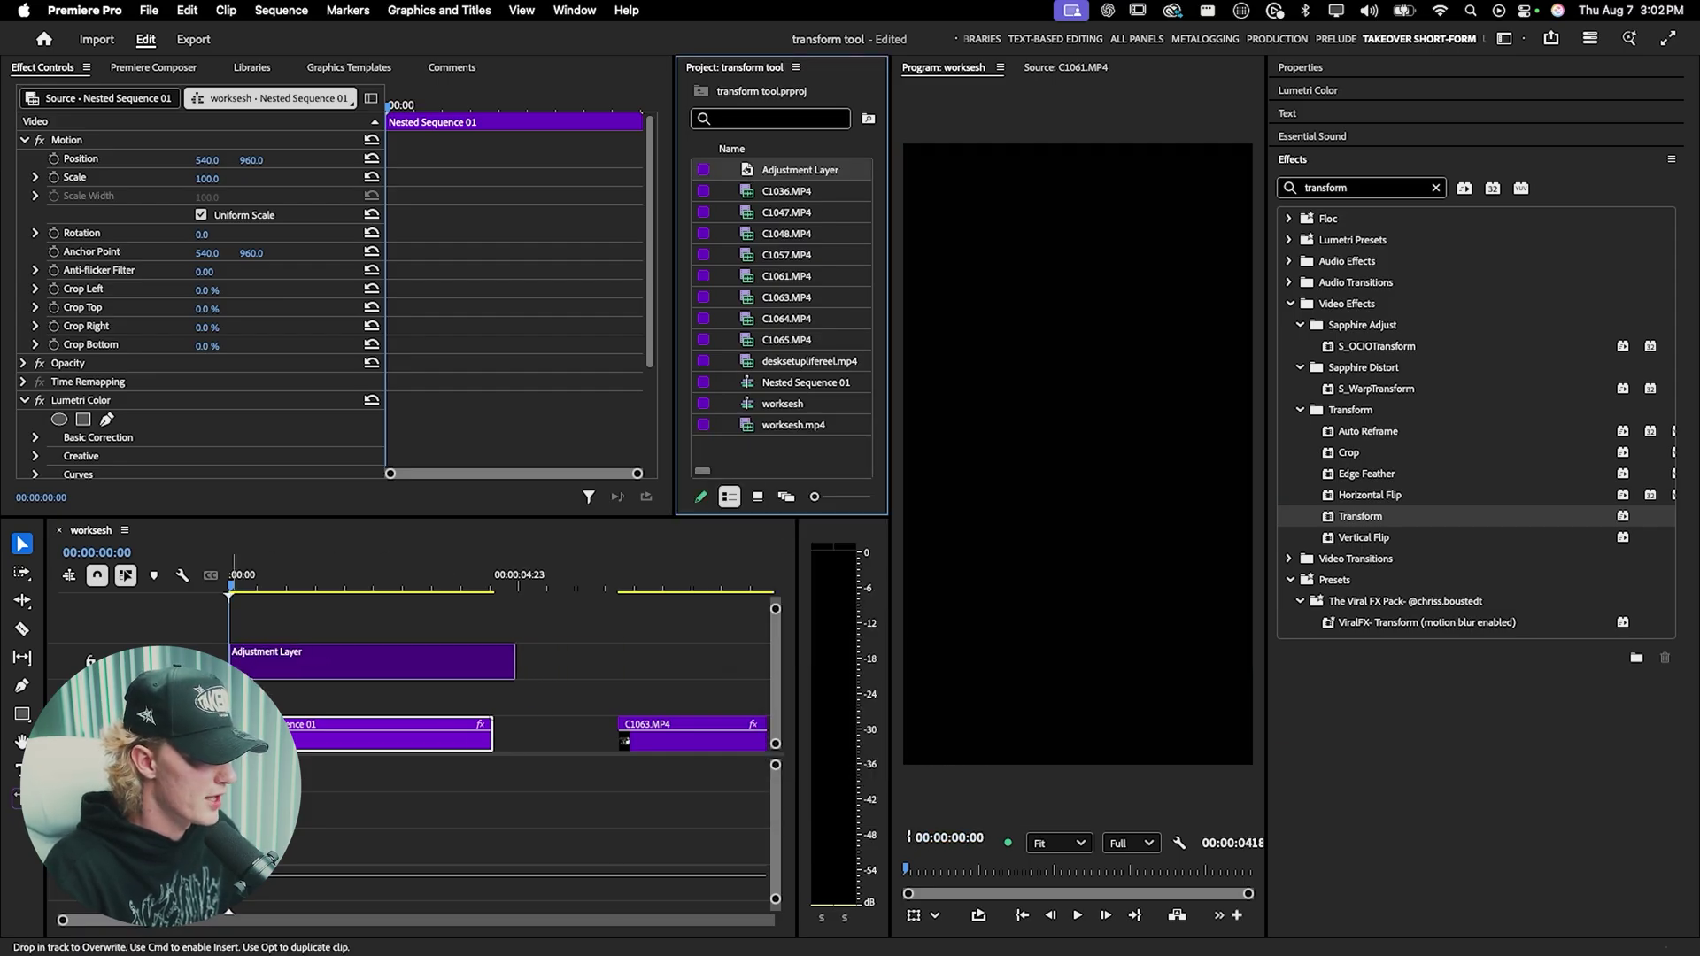
left_click_drag(519, 666, 492, 665)
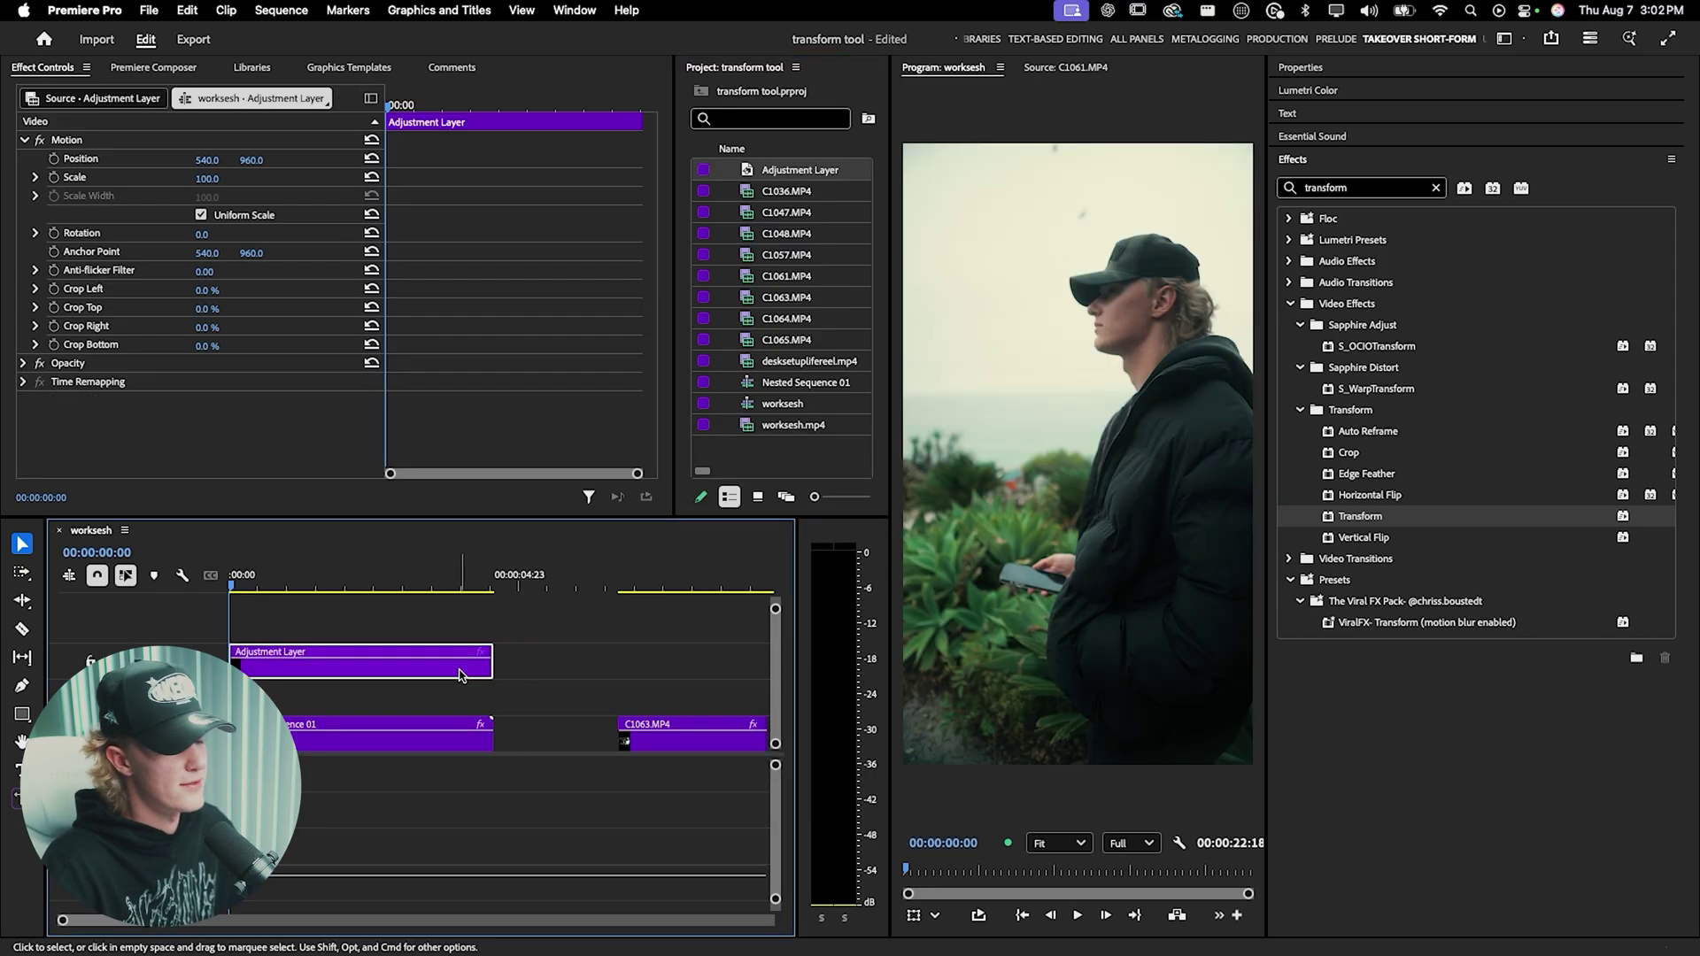
- Add the title "text" to the frame and place its graphic beneath the adjustment layer, trimmed to the clip's end
key("super+shift+a")
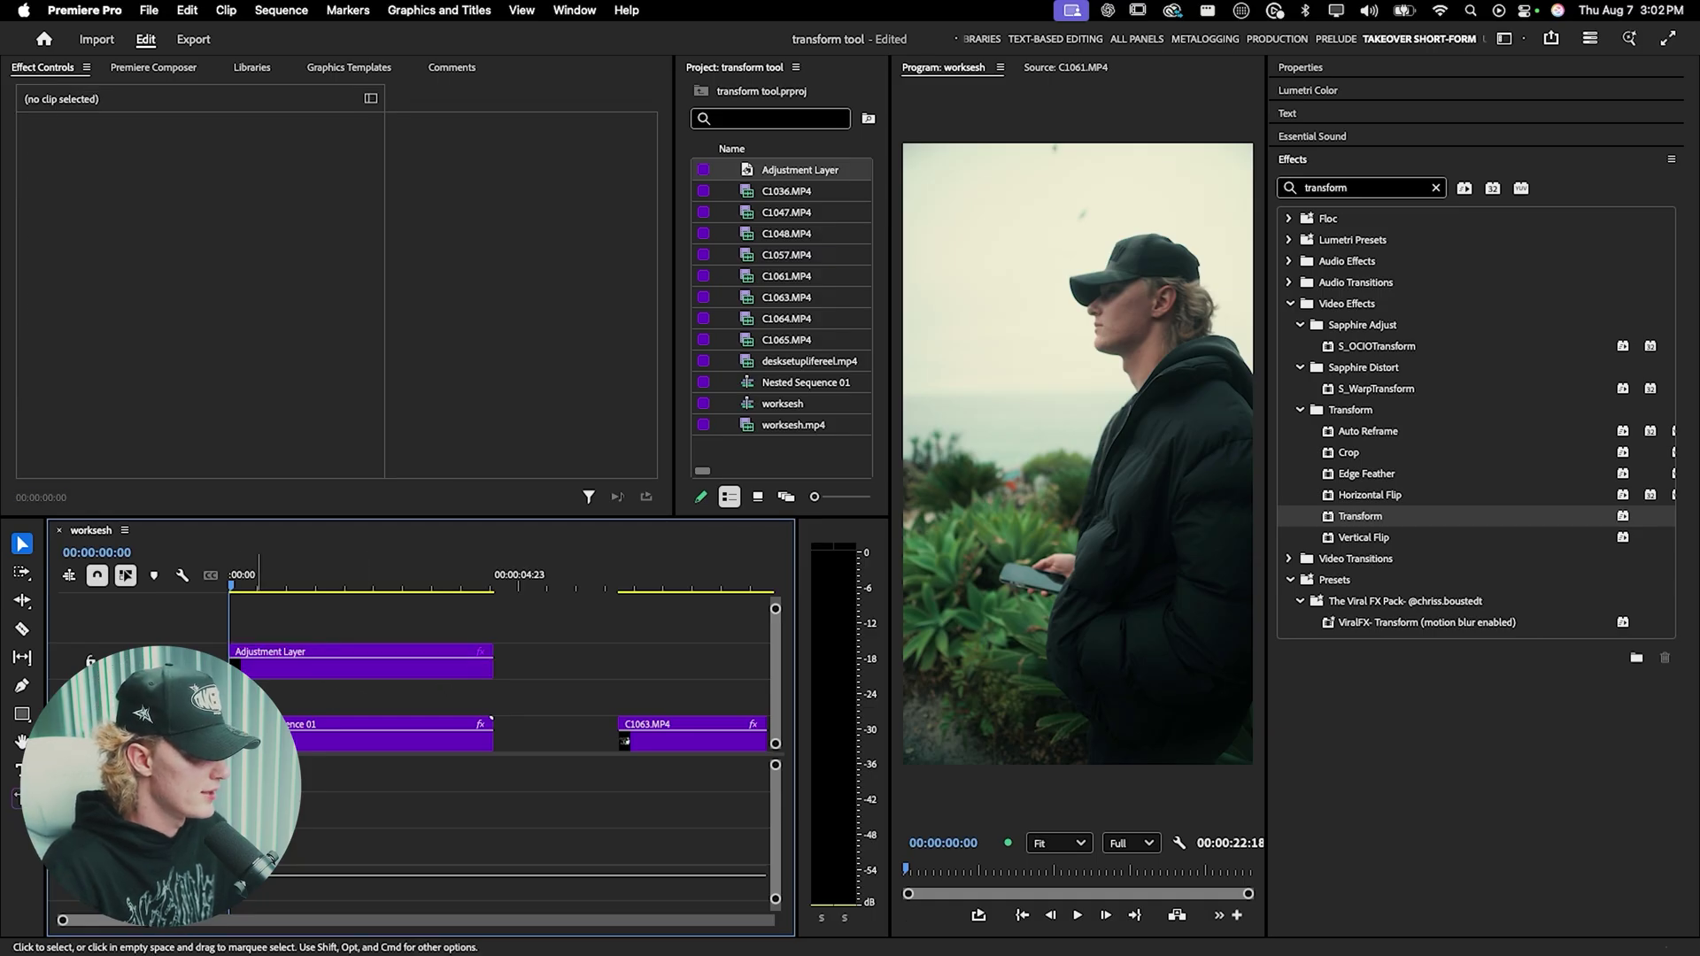
key("t")
left_click(1040, 465)
type("text")
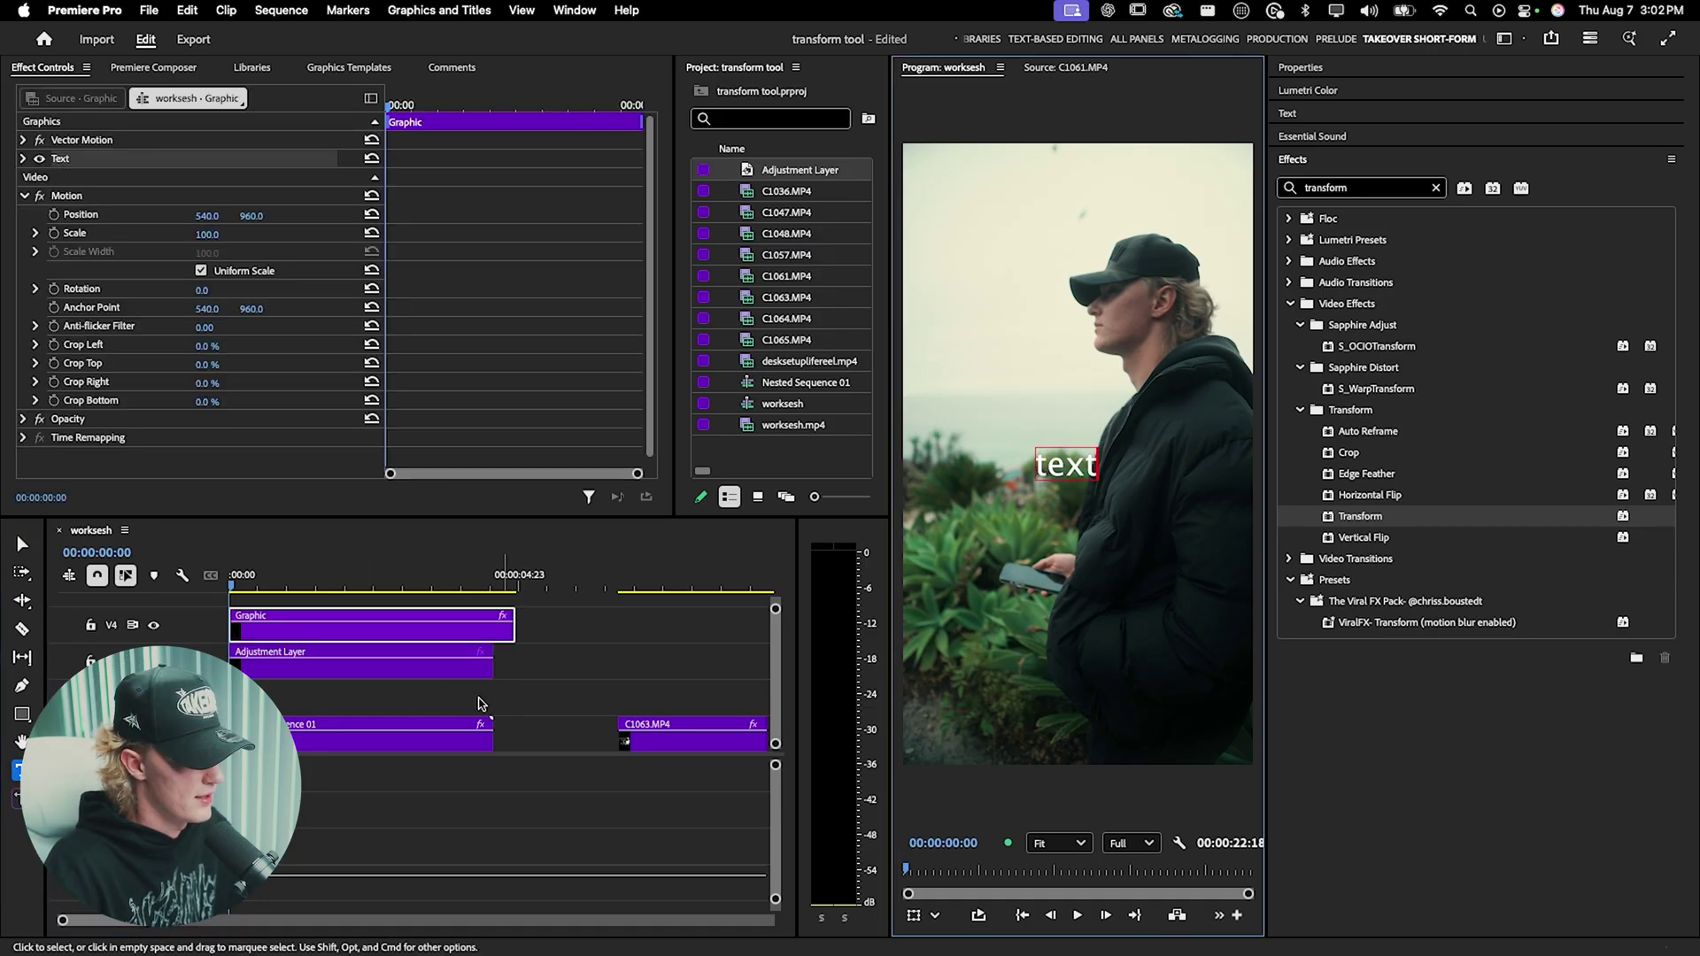
left_click(596, 668)
left_click_drag(310, 629, 307, 699)
left_click_drag(514, 698, 493, 698)
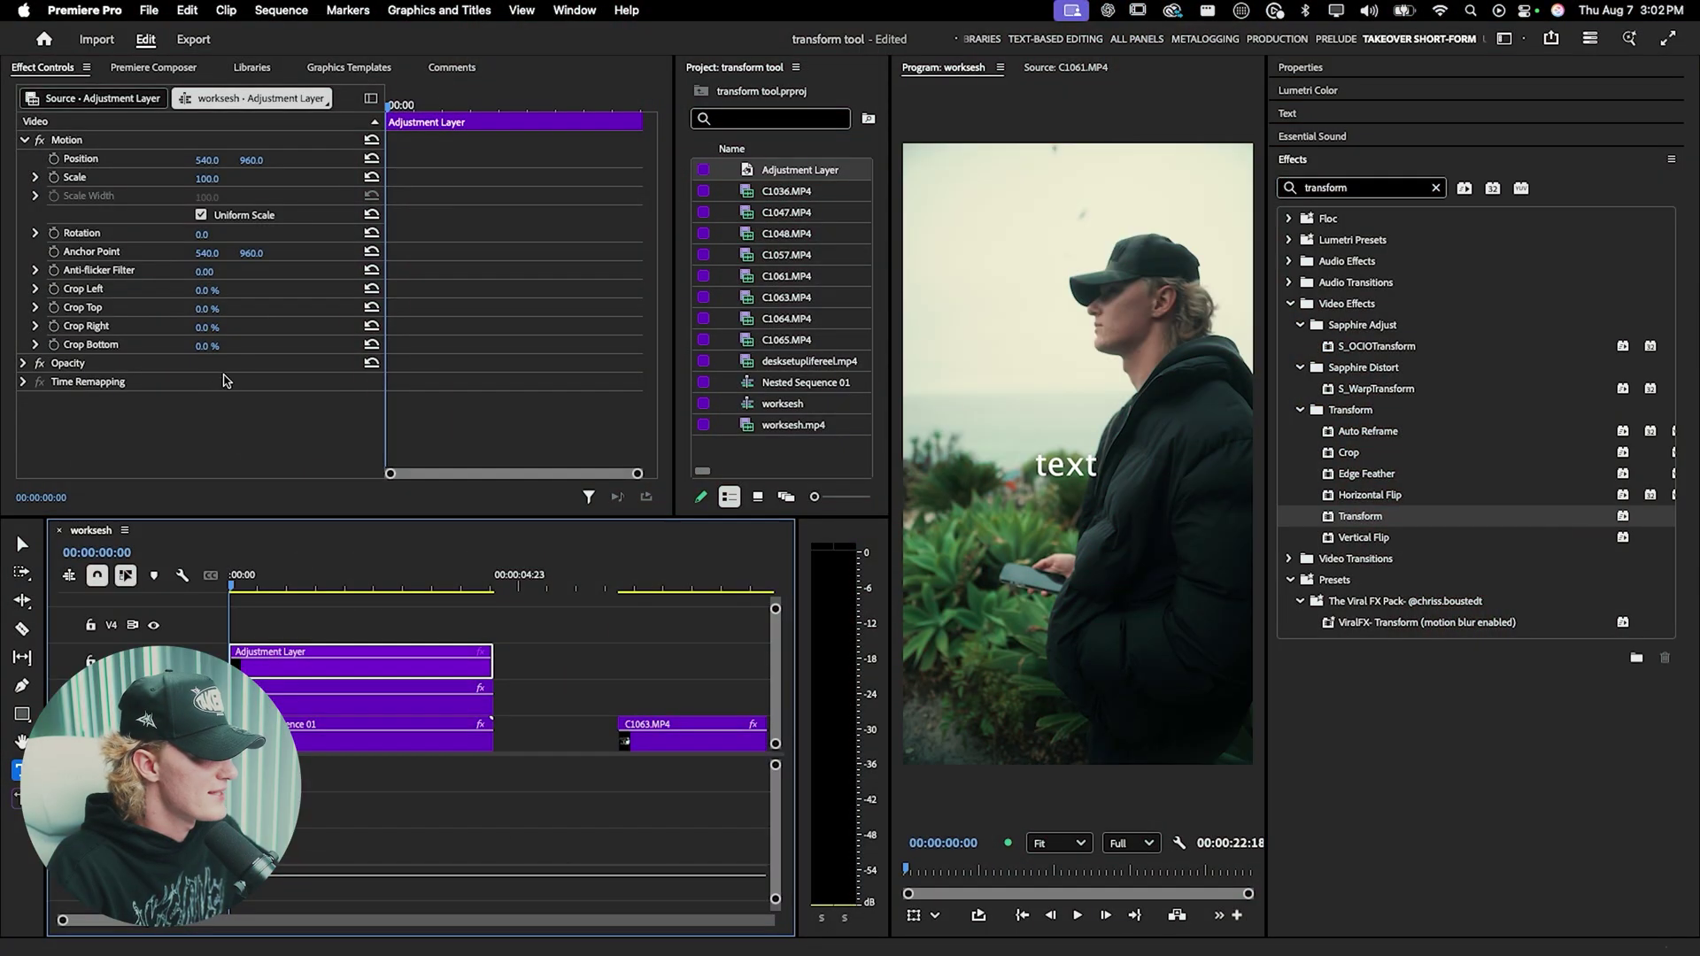
- Apply the Transform effect to the adjustment layer and show its settings
left_click_drag(1368, 517, 493, 639)
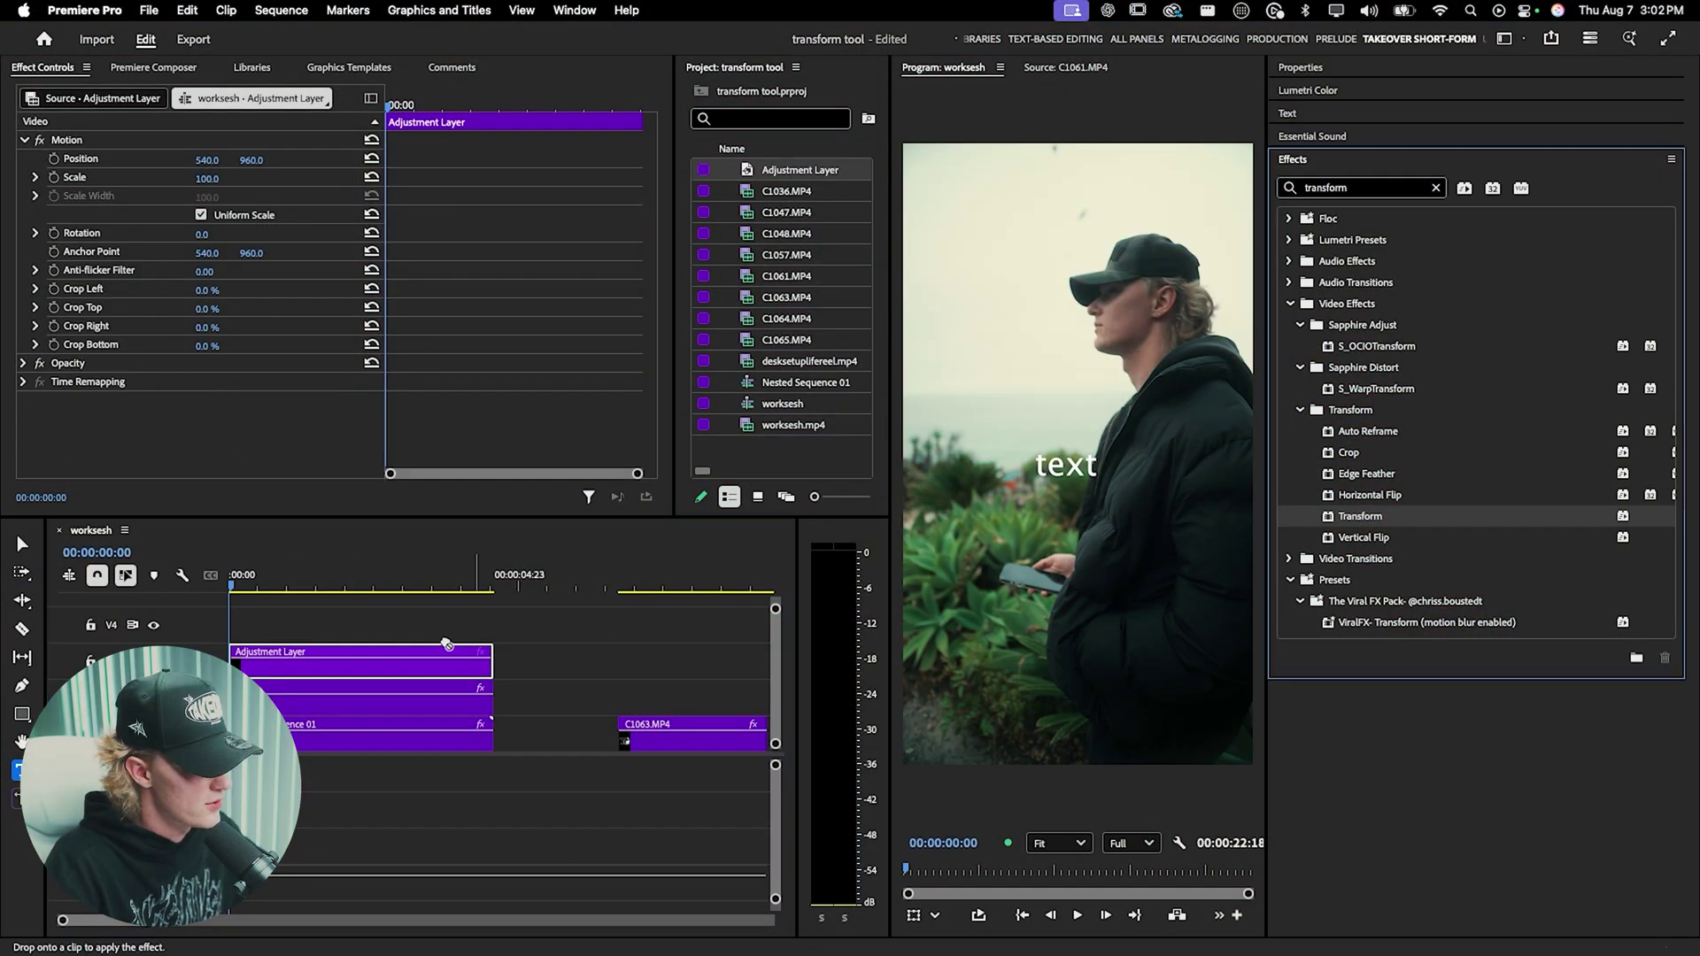
scroll(649, 264, "down", 1)
scroll(649, 264, "down", 5)
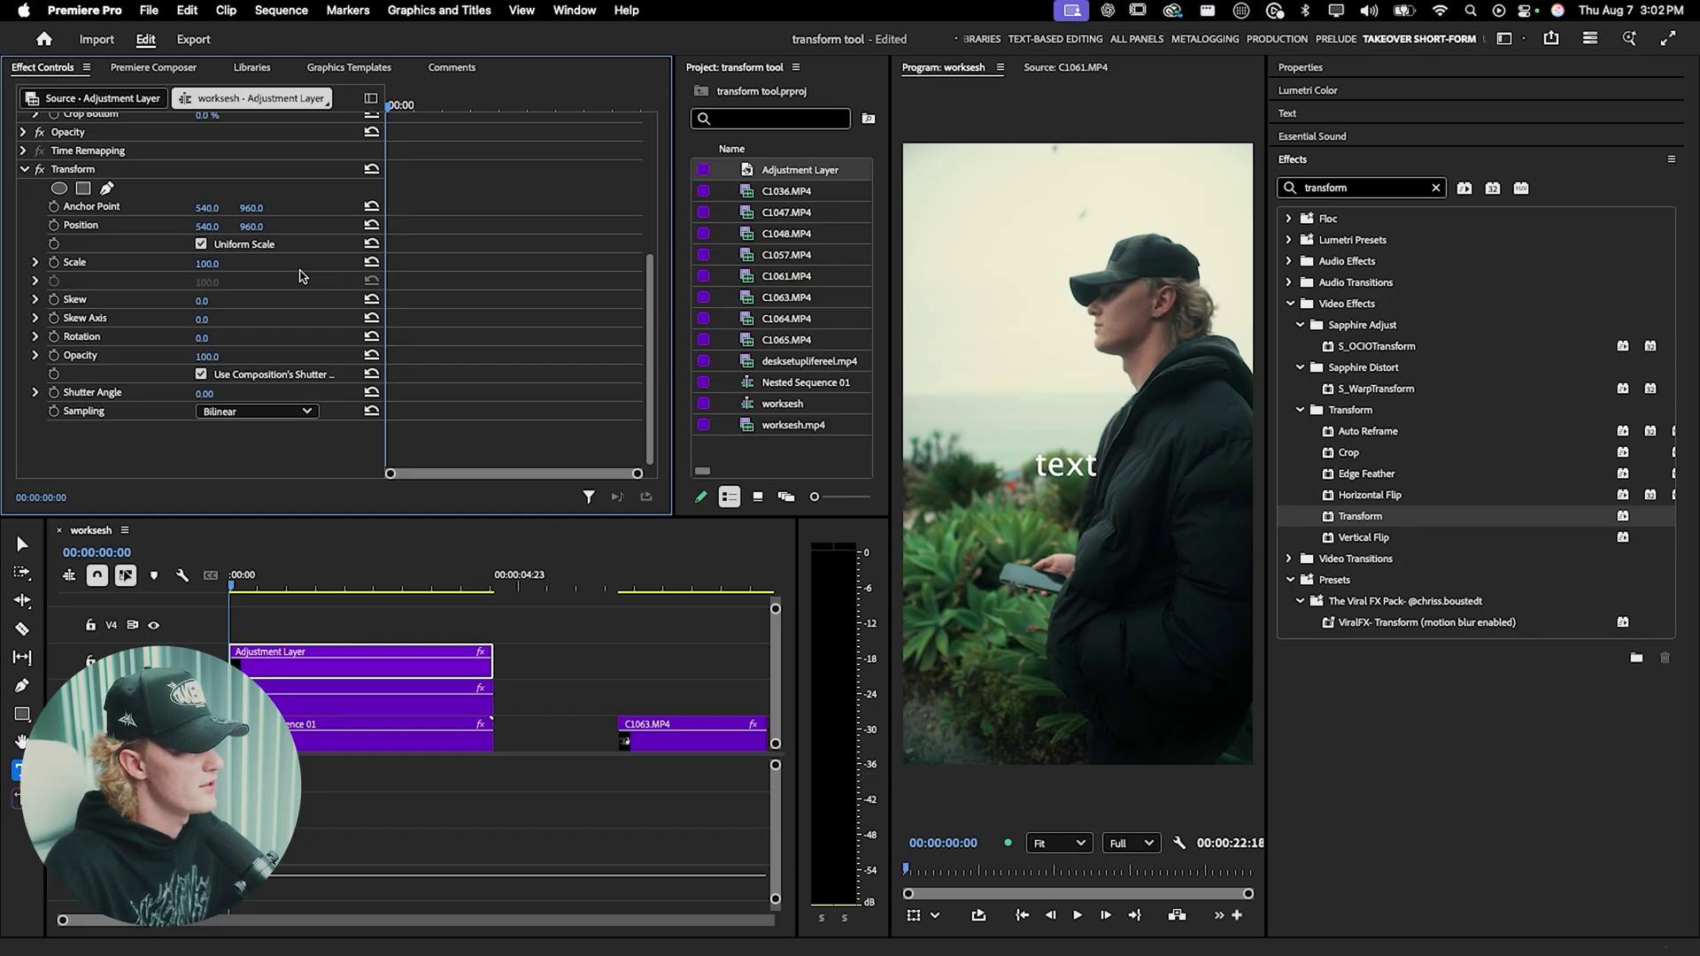
- Try different Transform position, scale, skew and rotation values on the adjustment layer, undoing each change
mouse_move(252, 227)
left_mouse_down()
mouse_move(370, 226)
mouse_move(157, 226)
mouse_move(266, 229)
left_mouse_up()
left_click_drag(207, 262, 220, 302)
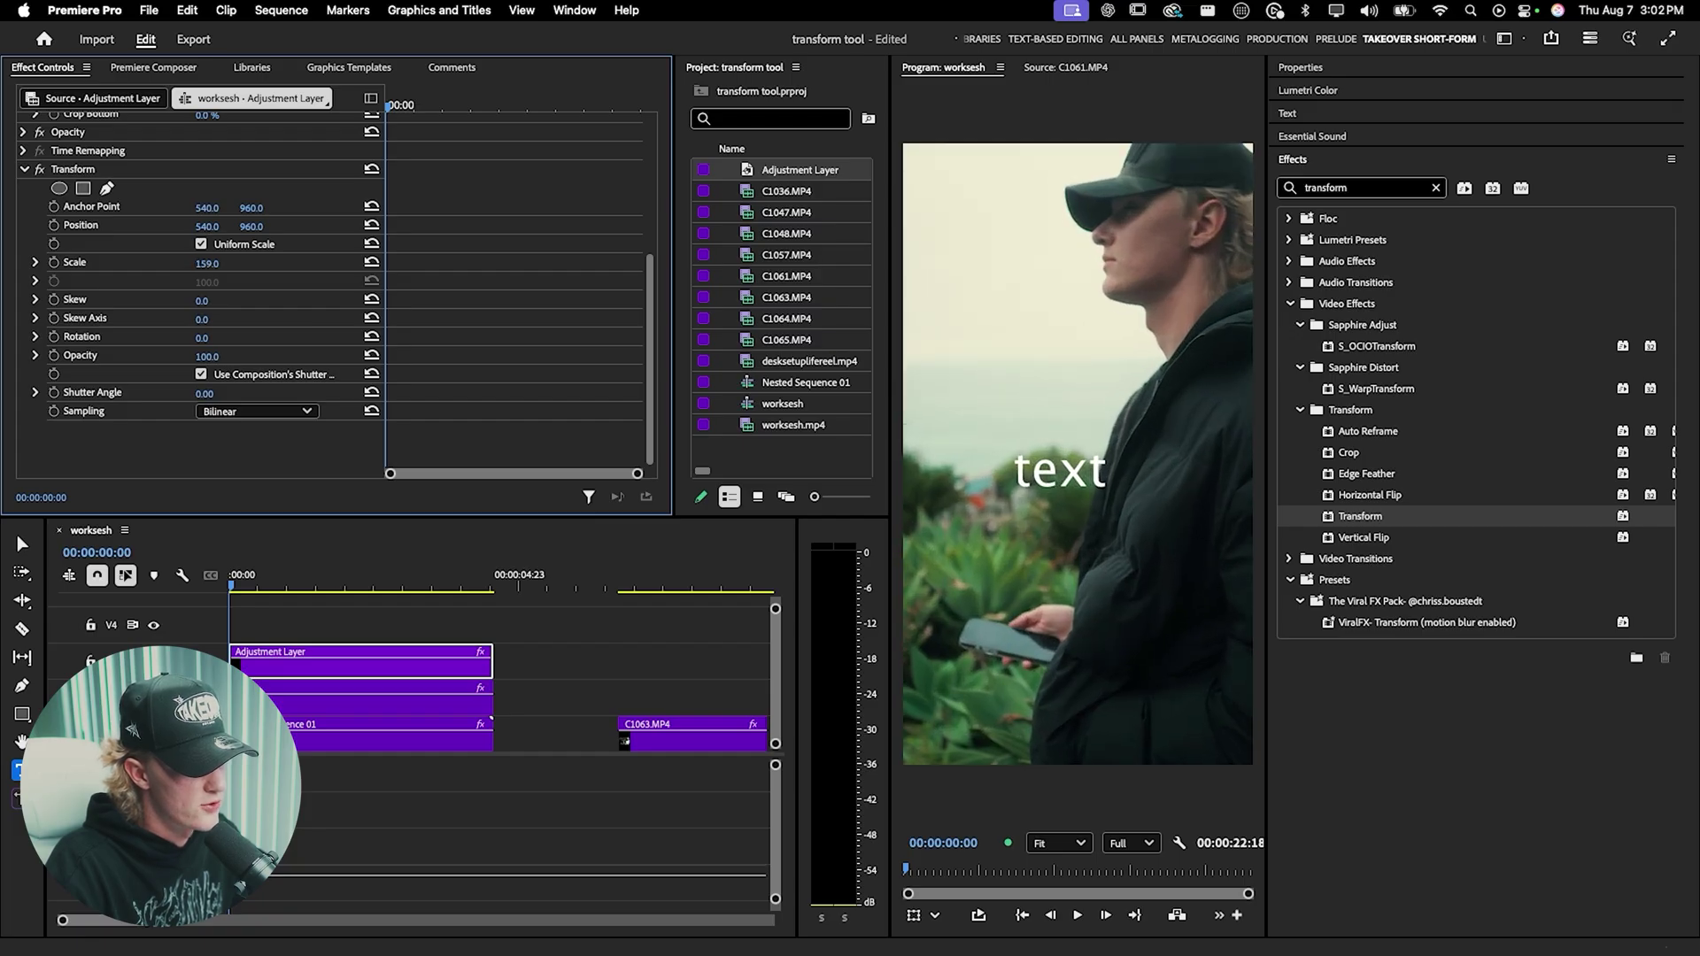
key("super+z")
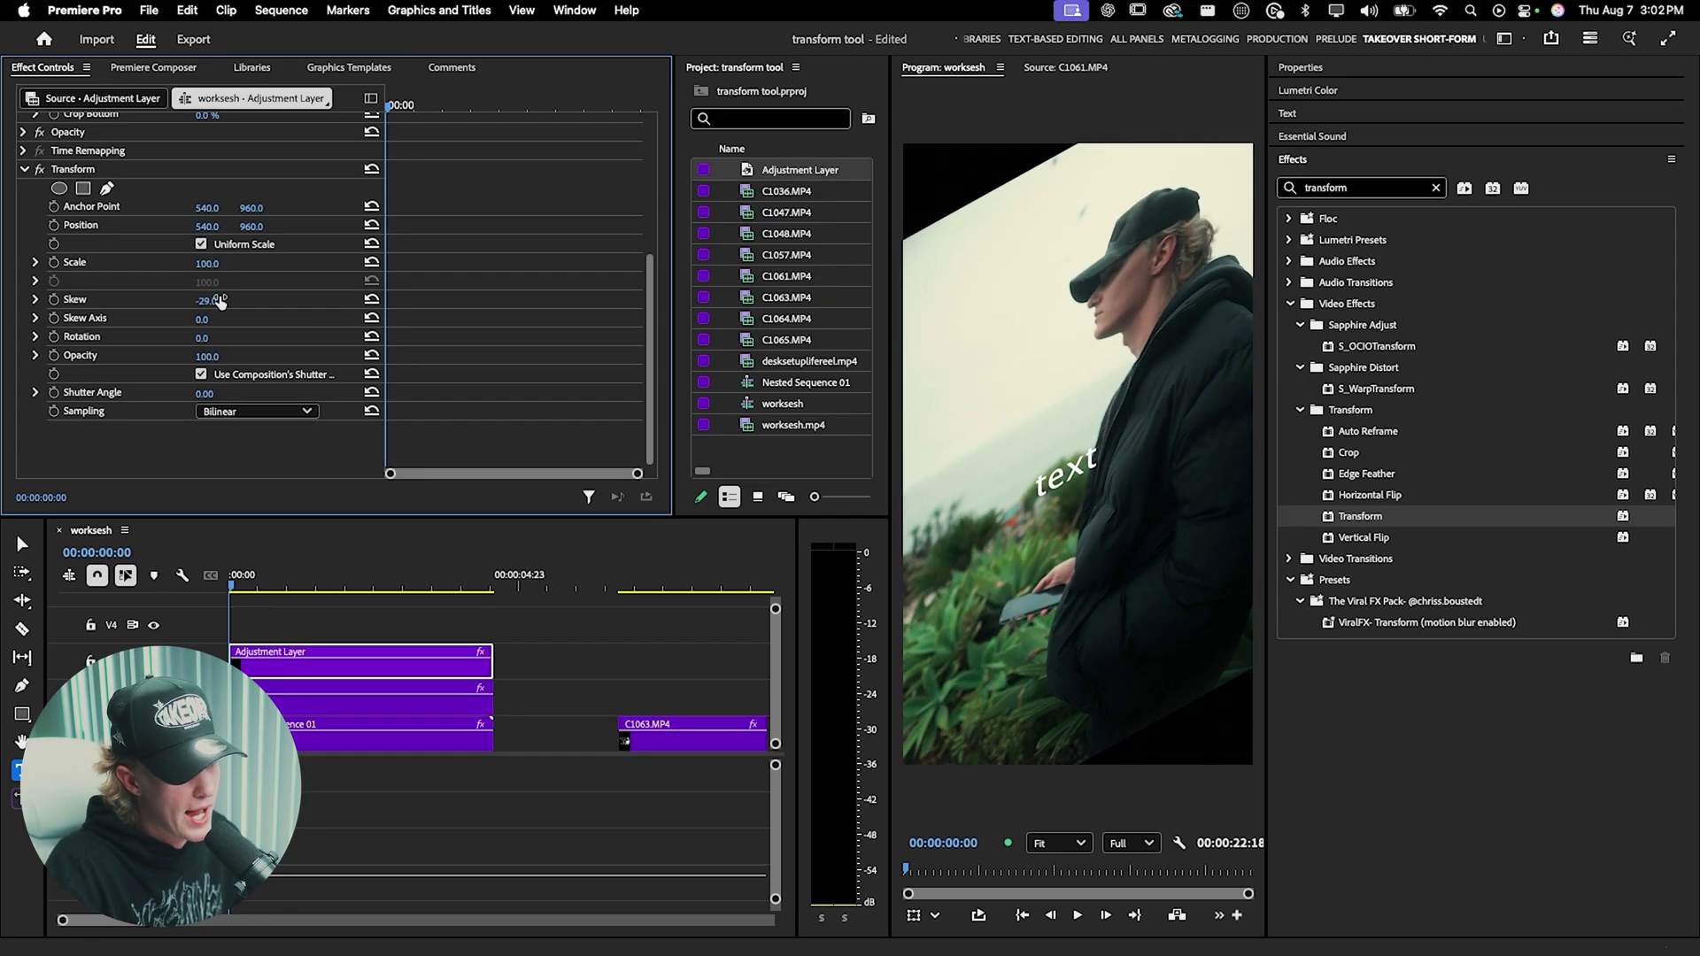
key("super+z")
key("super+z")
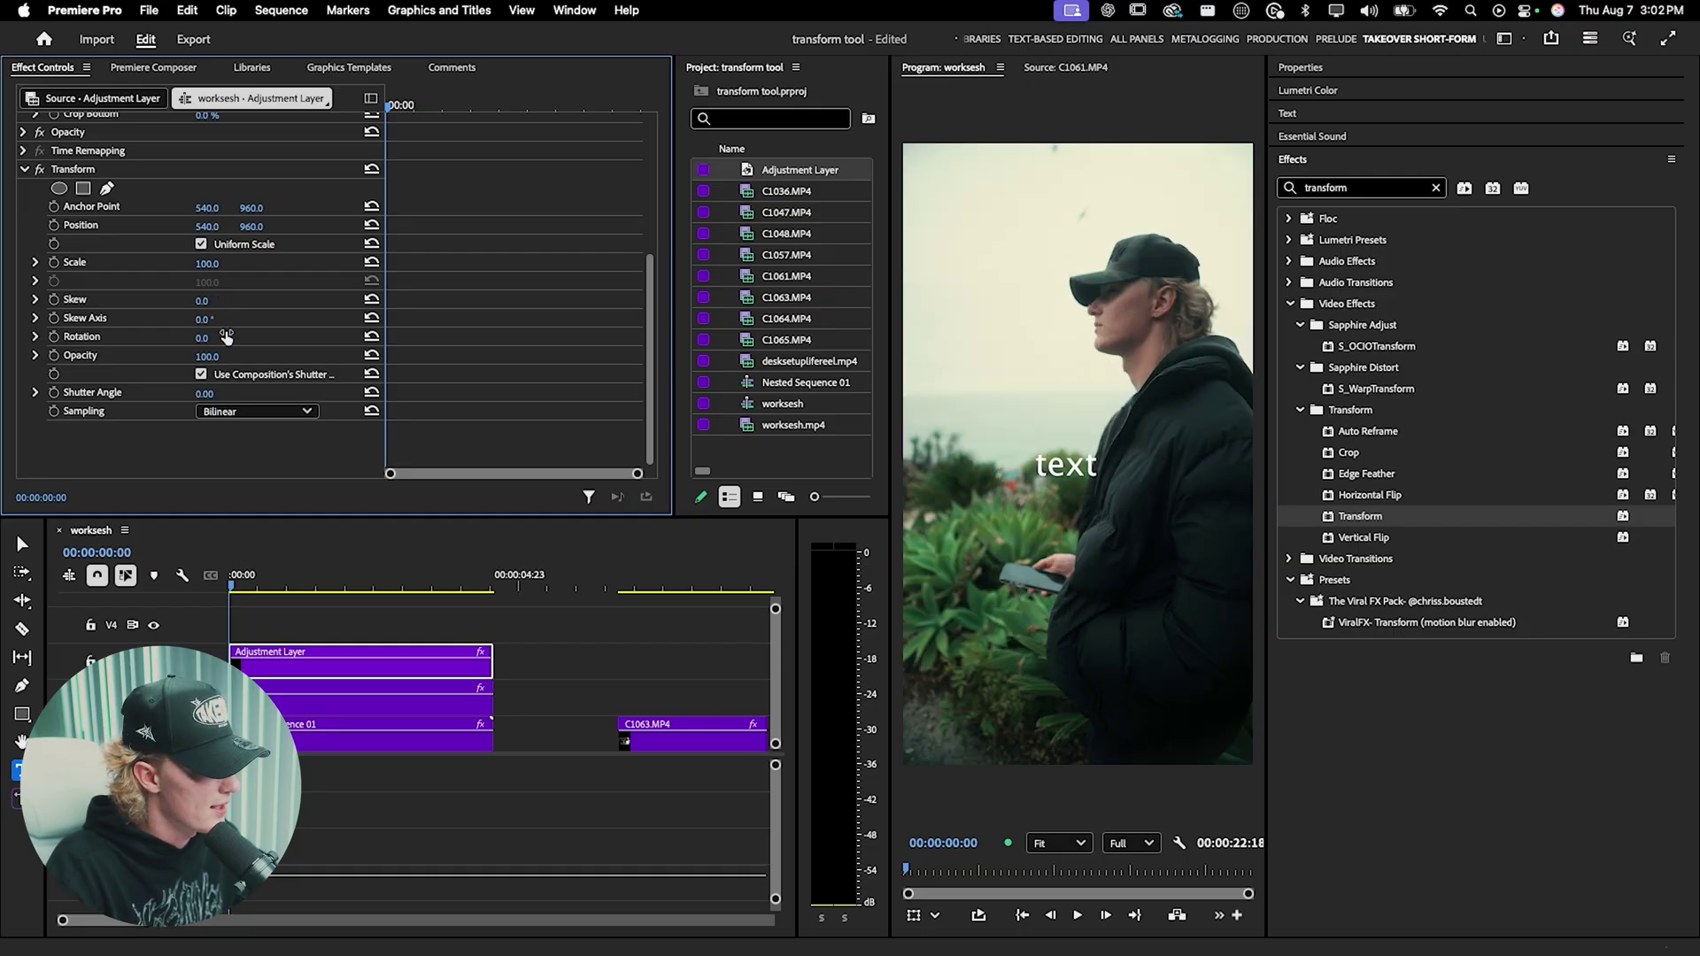
left_click_drag(207, 301, 240, 319)
key("super+z")
key("super+z")
key("super+z")
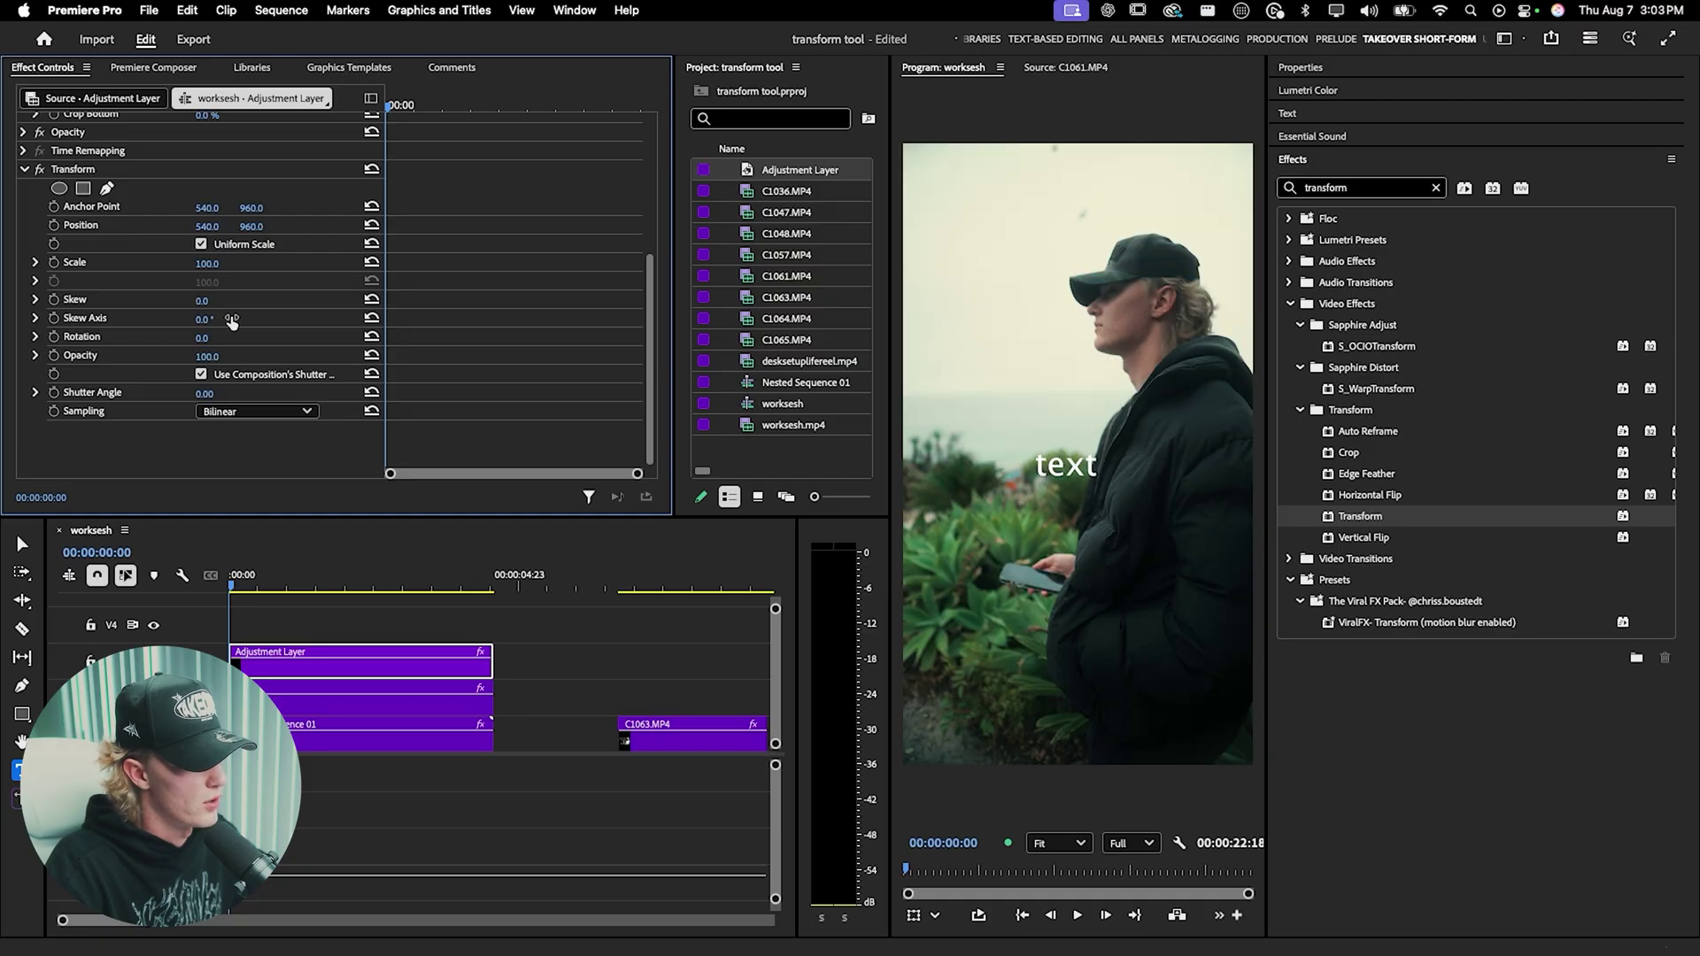
mouse_move(210, 343)
left_mouse_down()
mouse_move(237, 344)
mouse_move(123, 358)
mouse_move(232, 357)
left_mouse_up()
key("super+z")
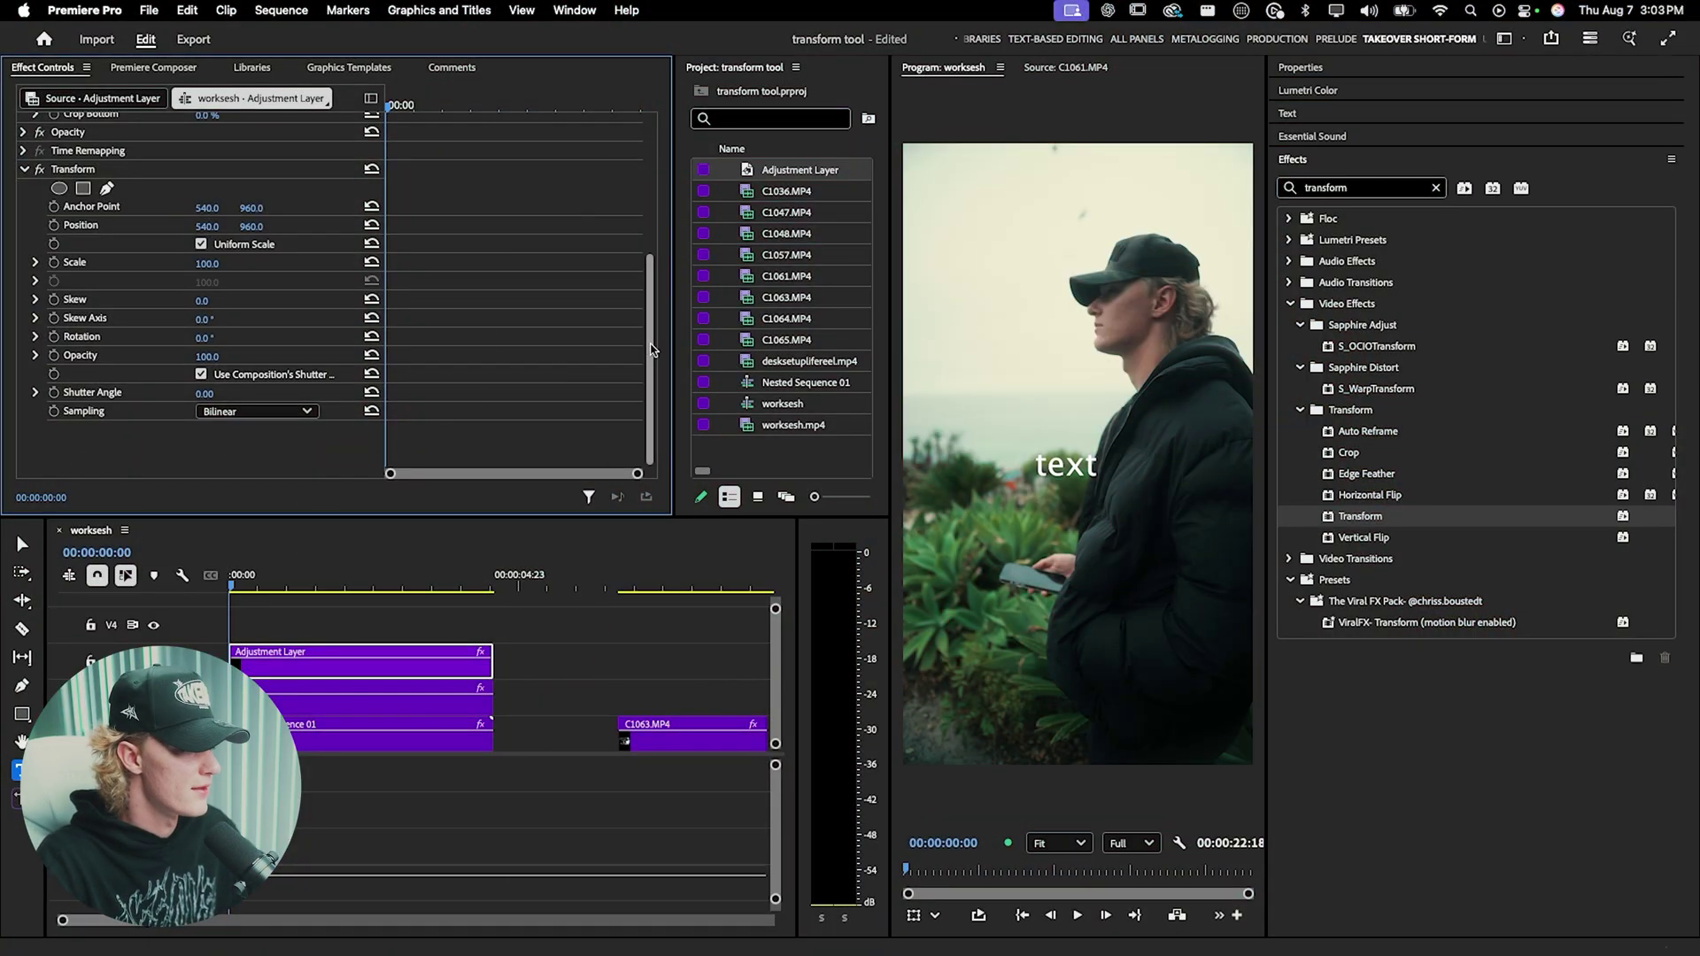
- Turn off the Transform effect's use of the composition's shutter angle and set its Shutter Angle to 360
left_click_drag(654, 352, 629, 179)
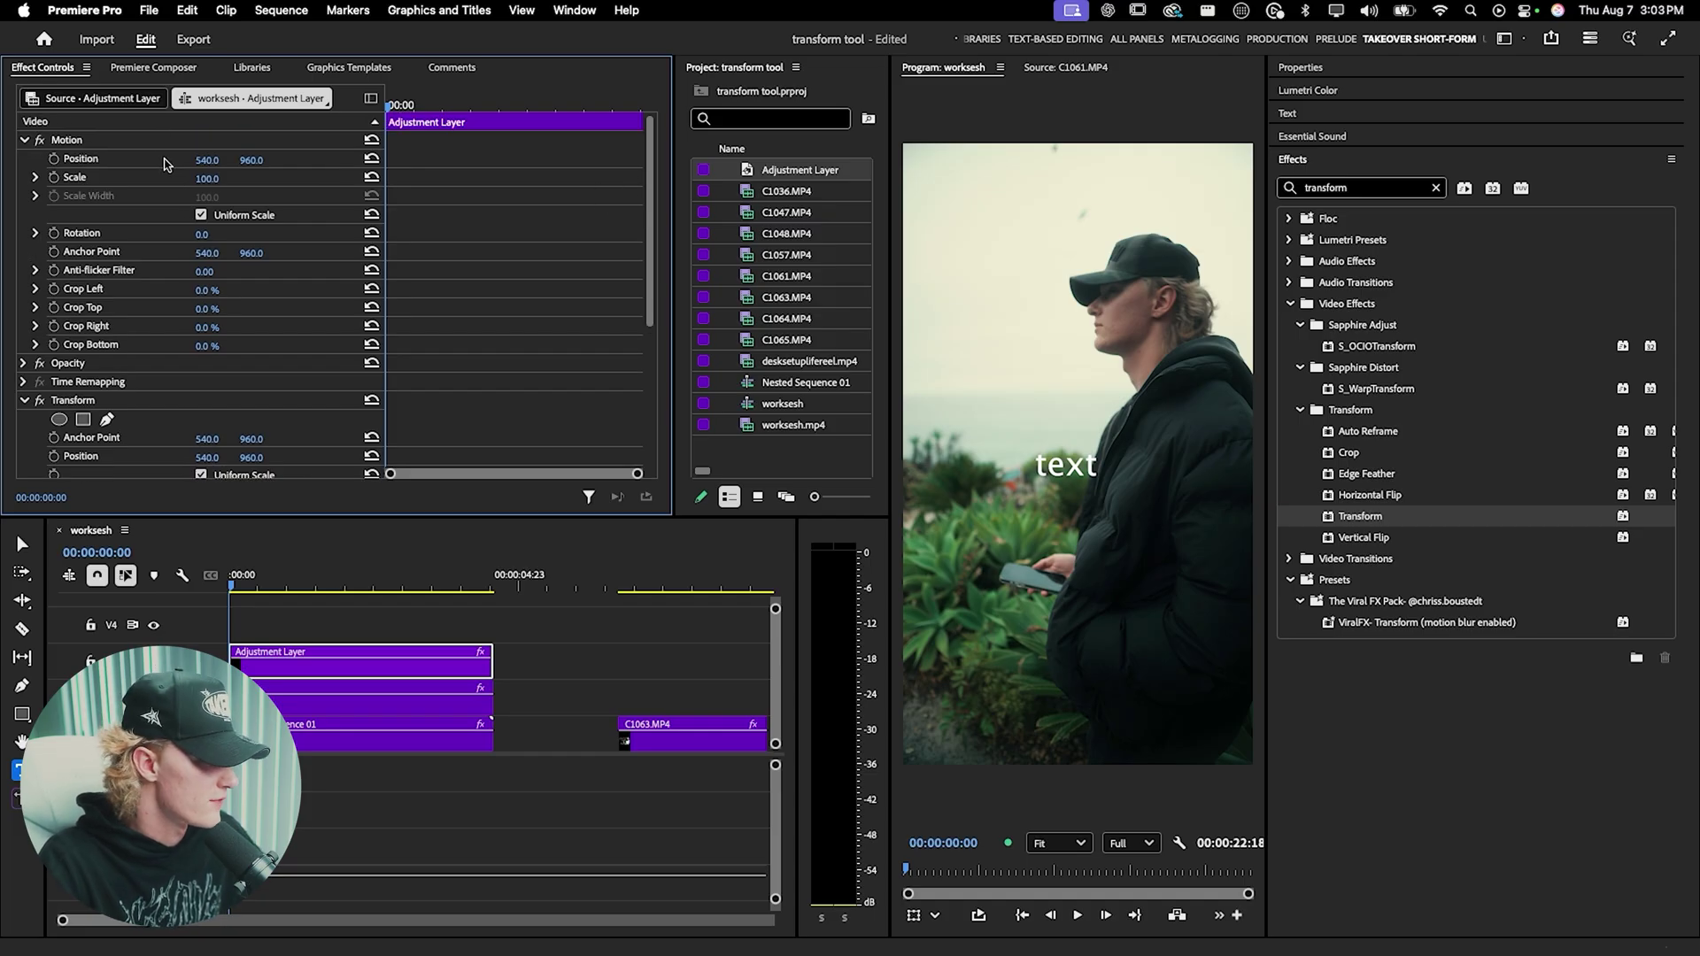
left_click_drag(650, 265, 671, 393)
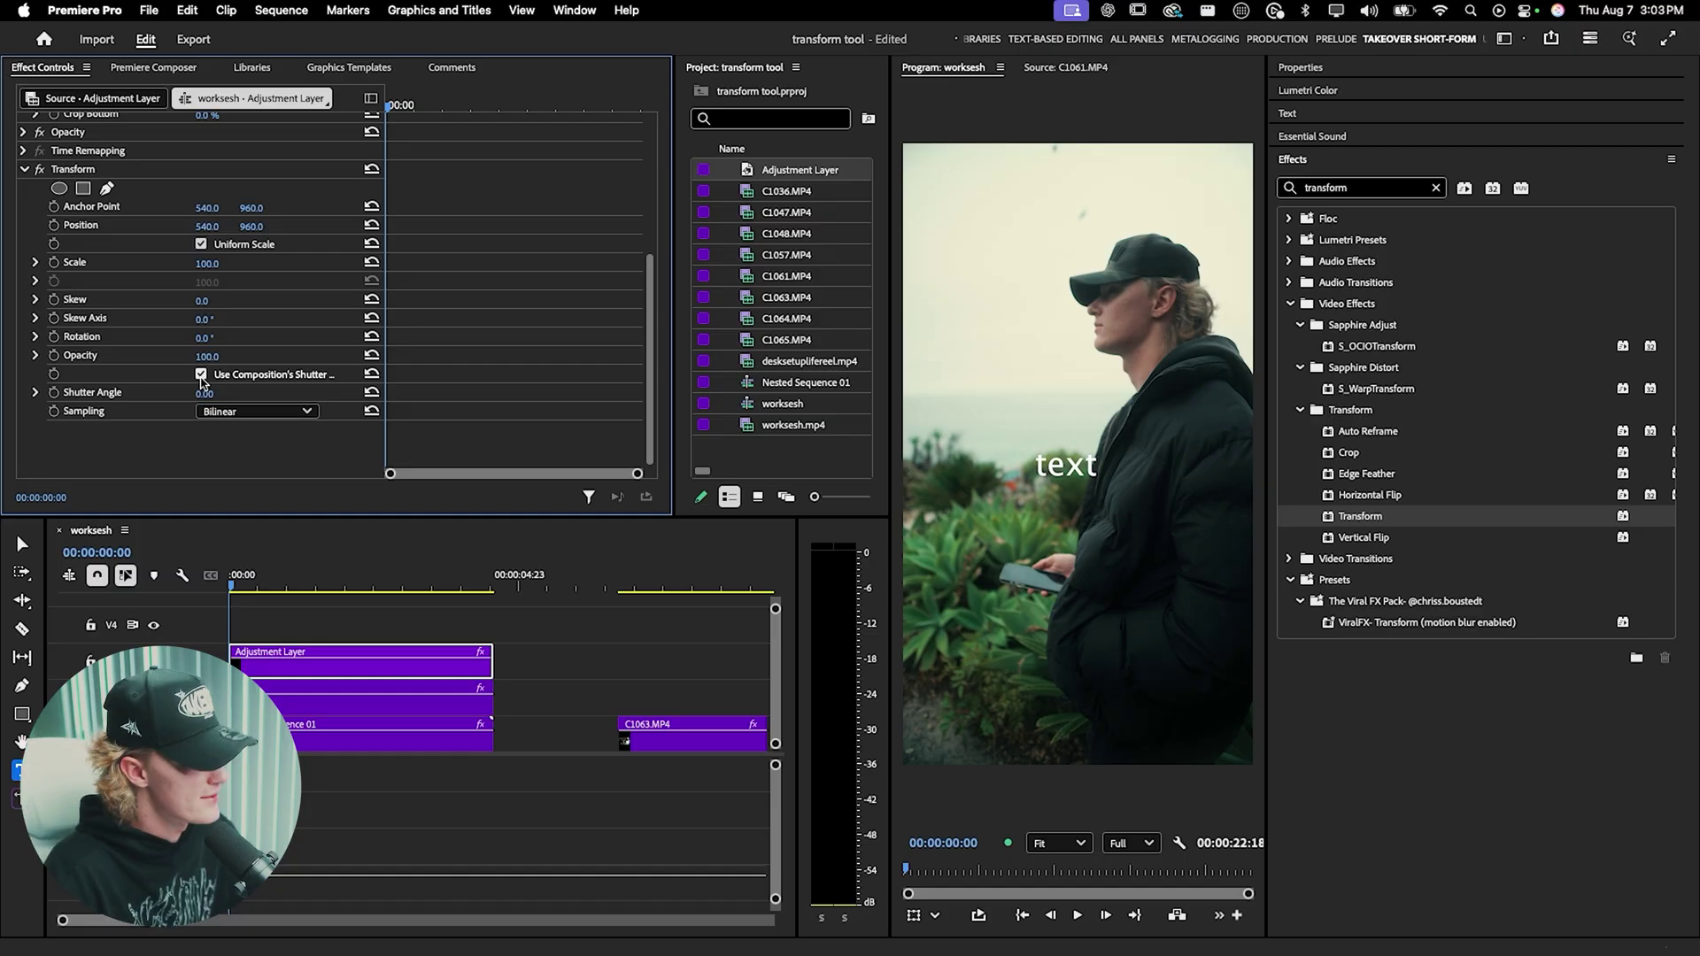
left_click(201, 373)
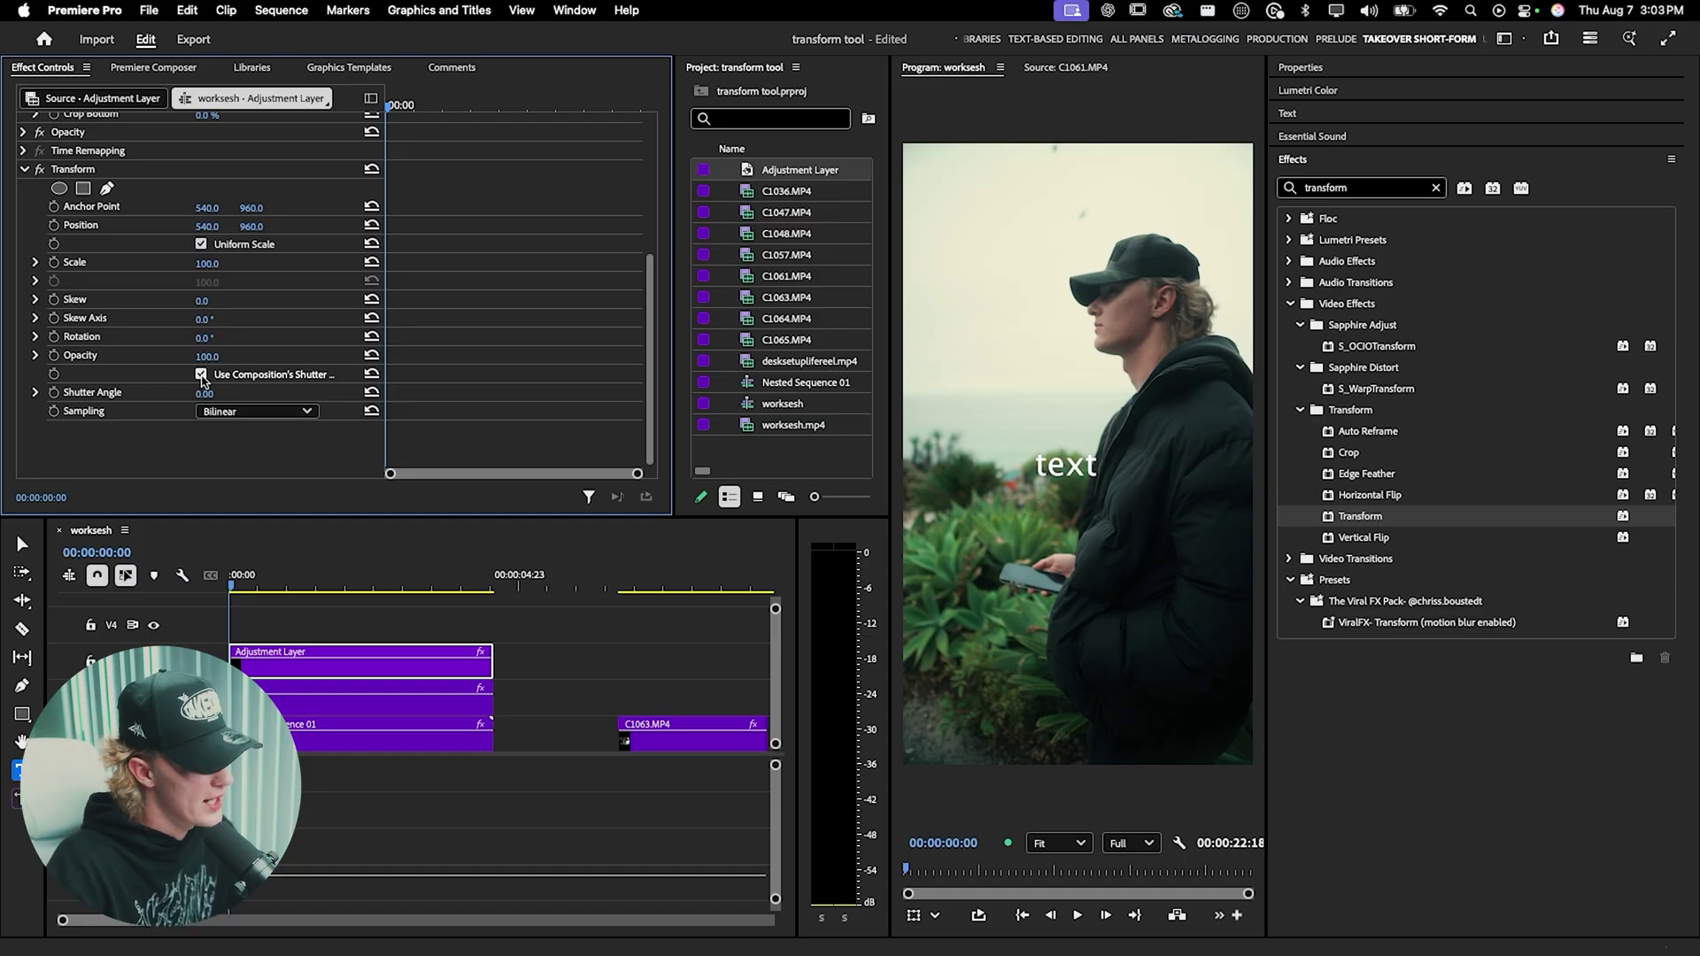
left_click(213, 392)
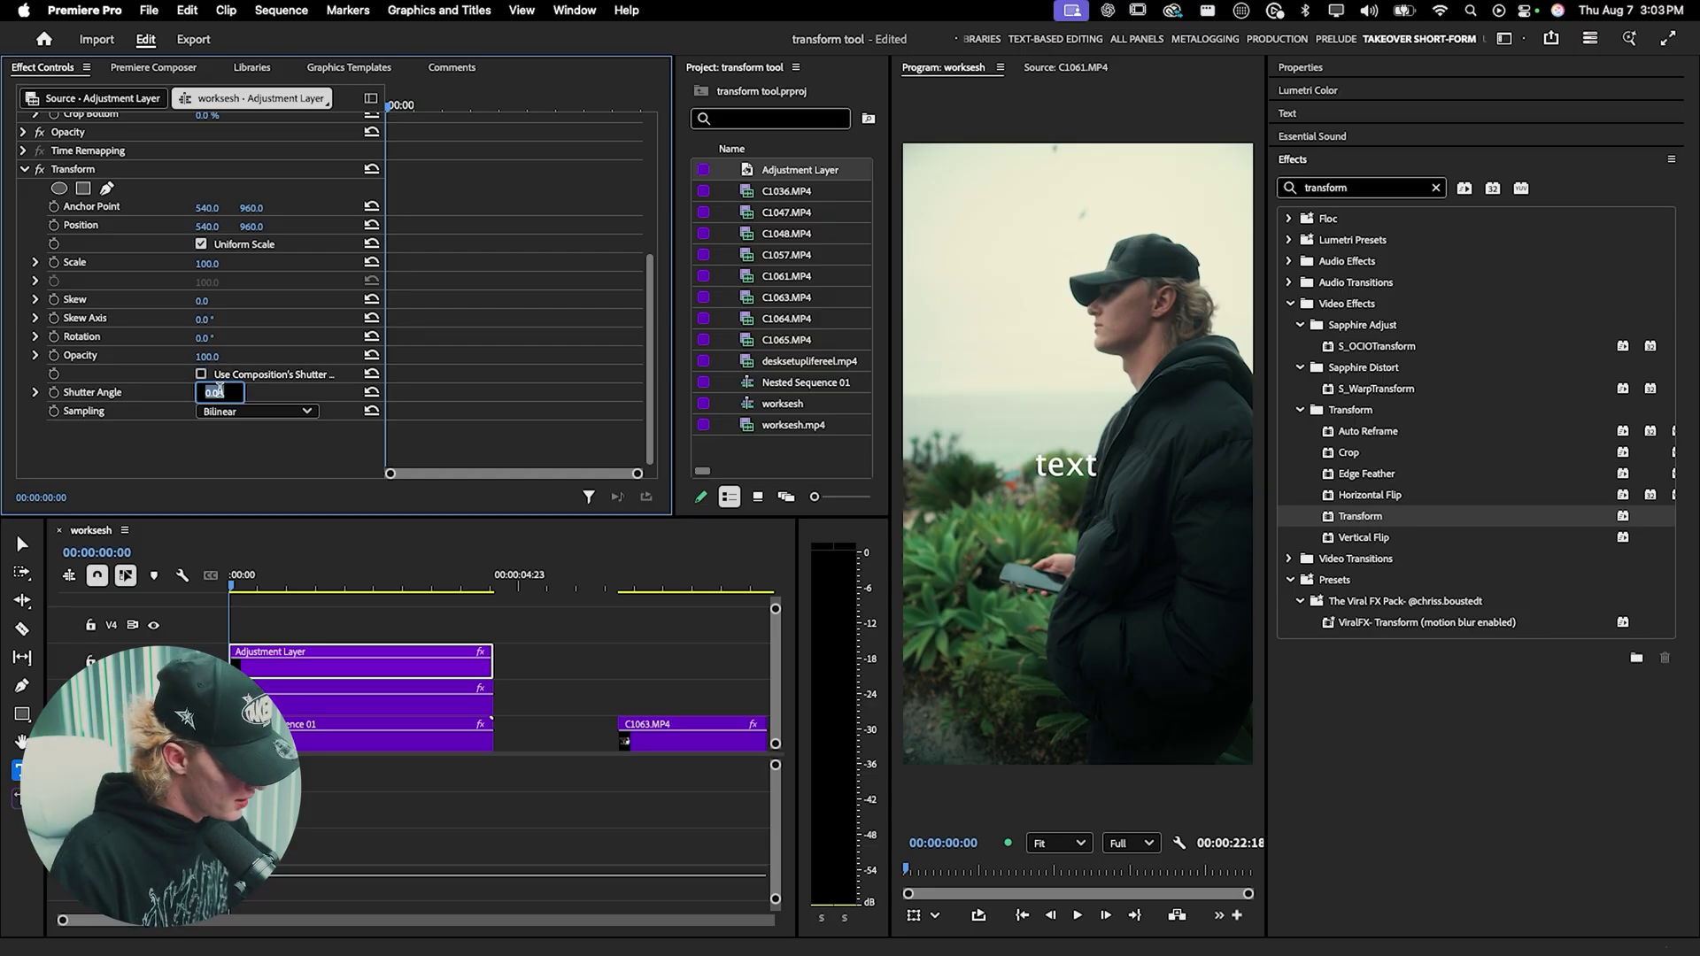
type("360")
key("Return")
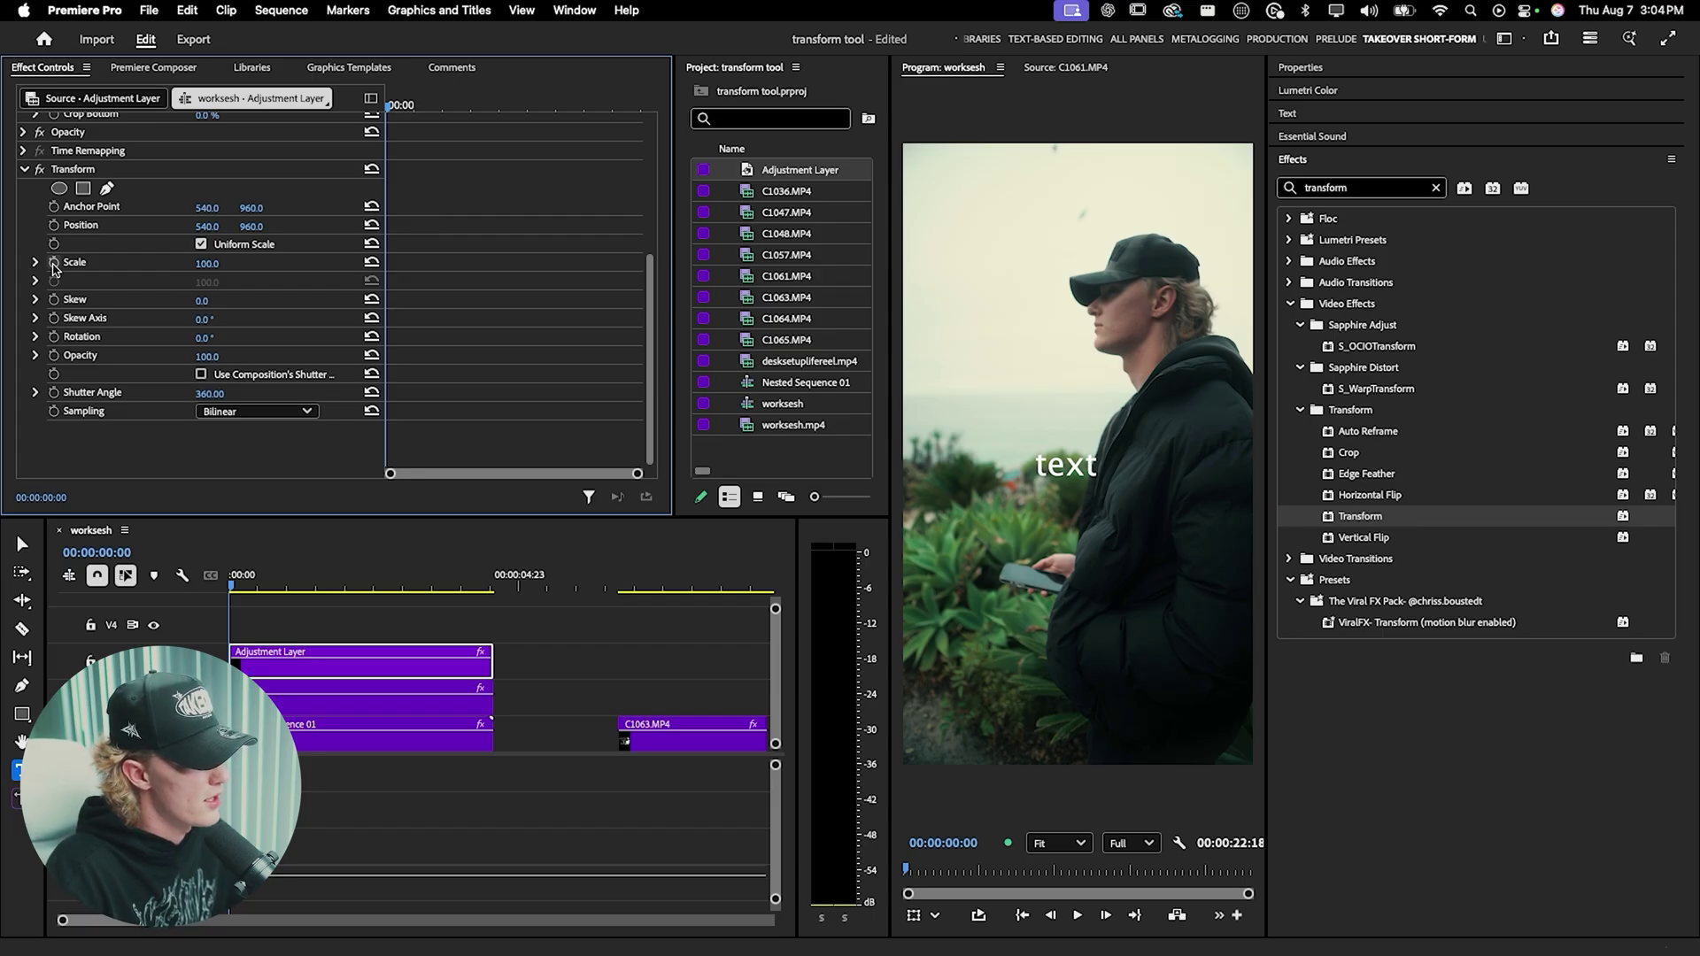
- Keyframe the Transform effect's scale at 100 at the clip's start and 155 at 00:00:01:19
left_click(53, 265)
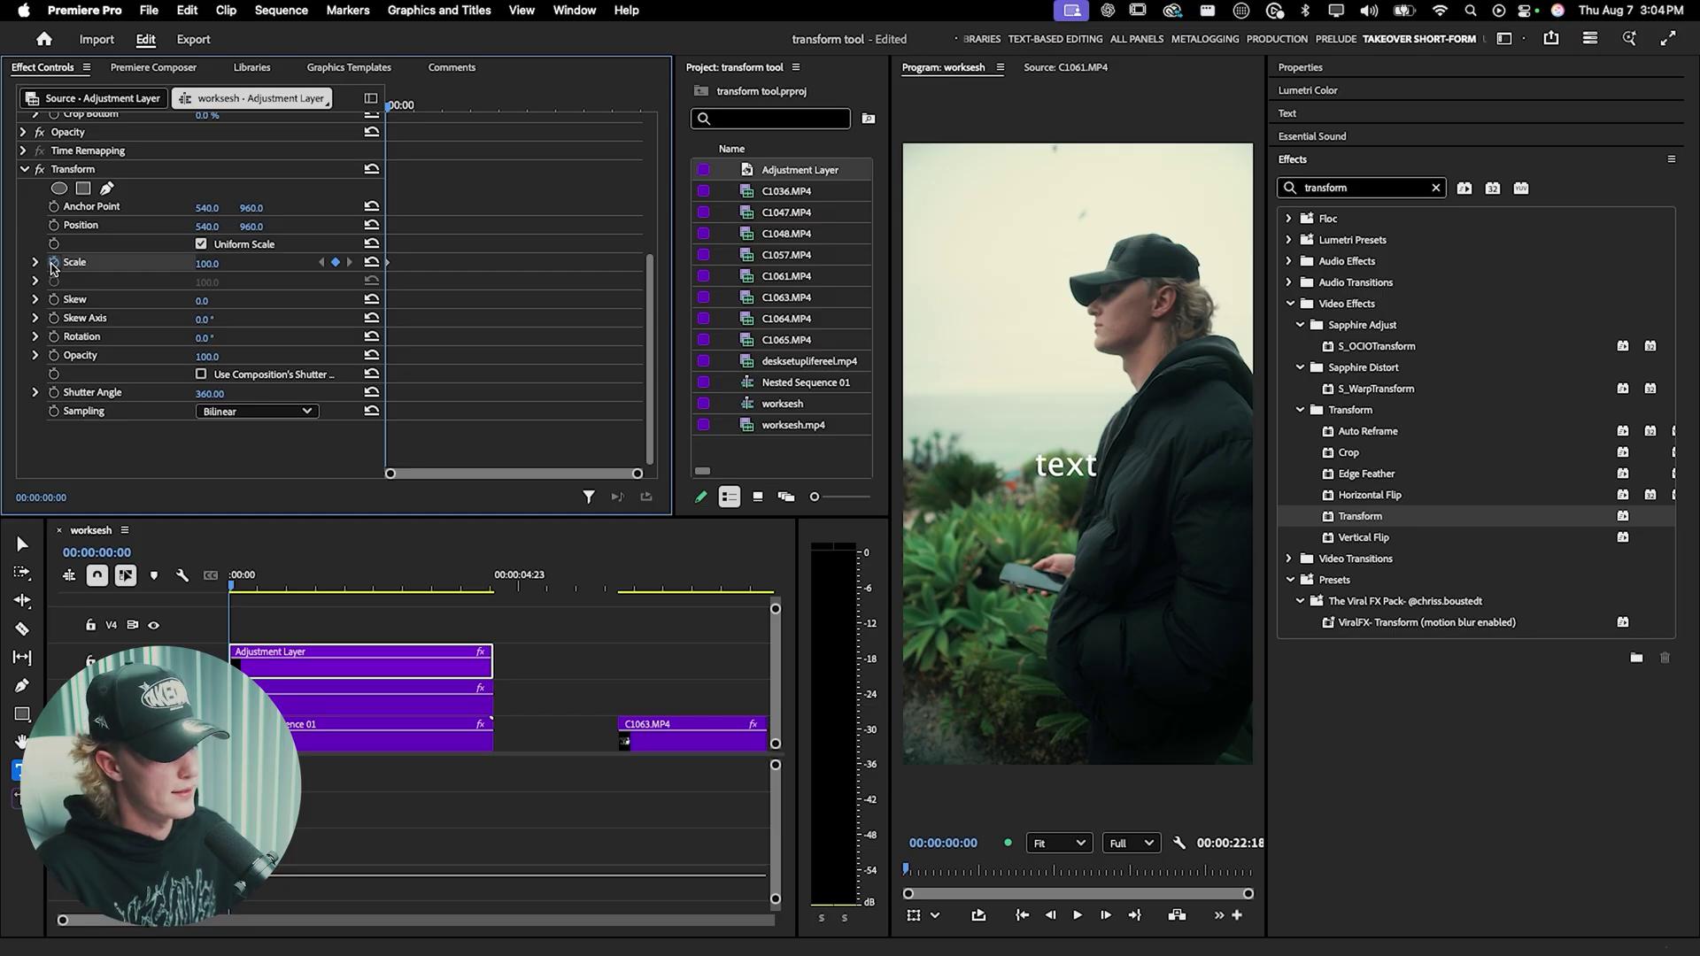
left_click_drag(408, 106, 486, 110)
left_click_drag(212, 263, 261, 264)
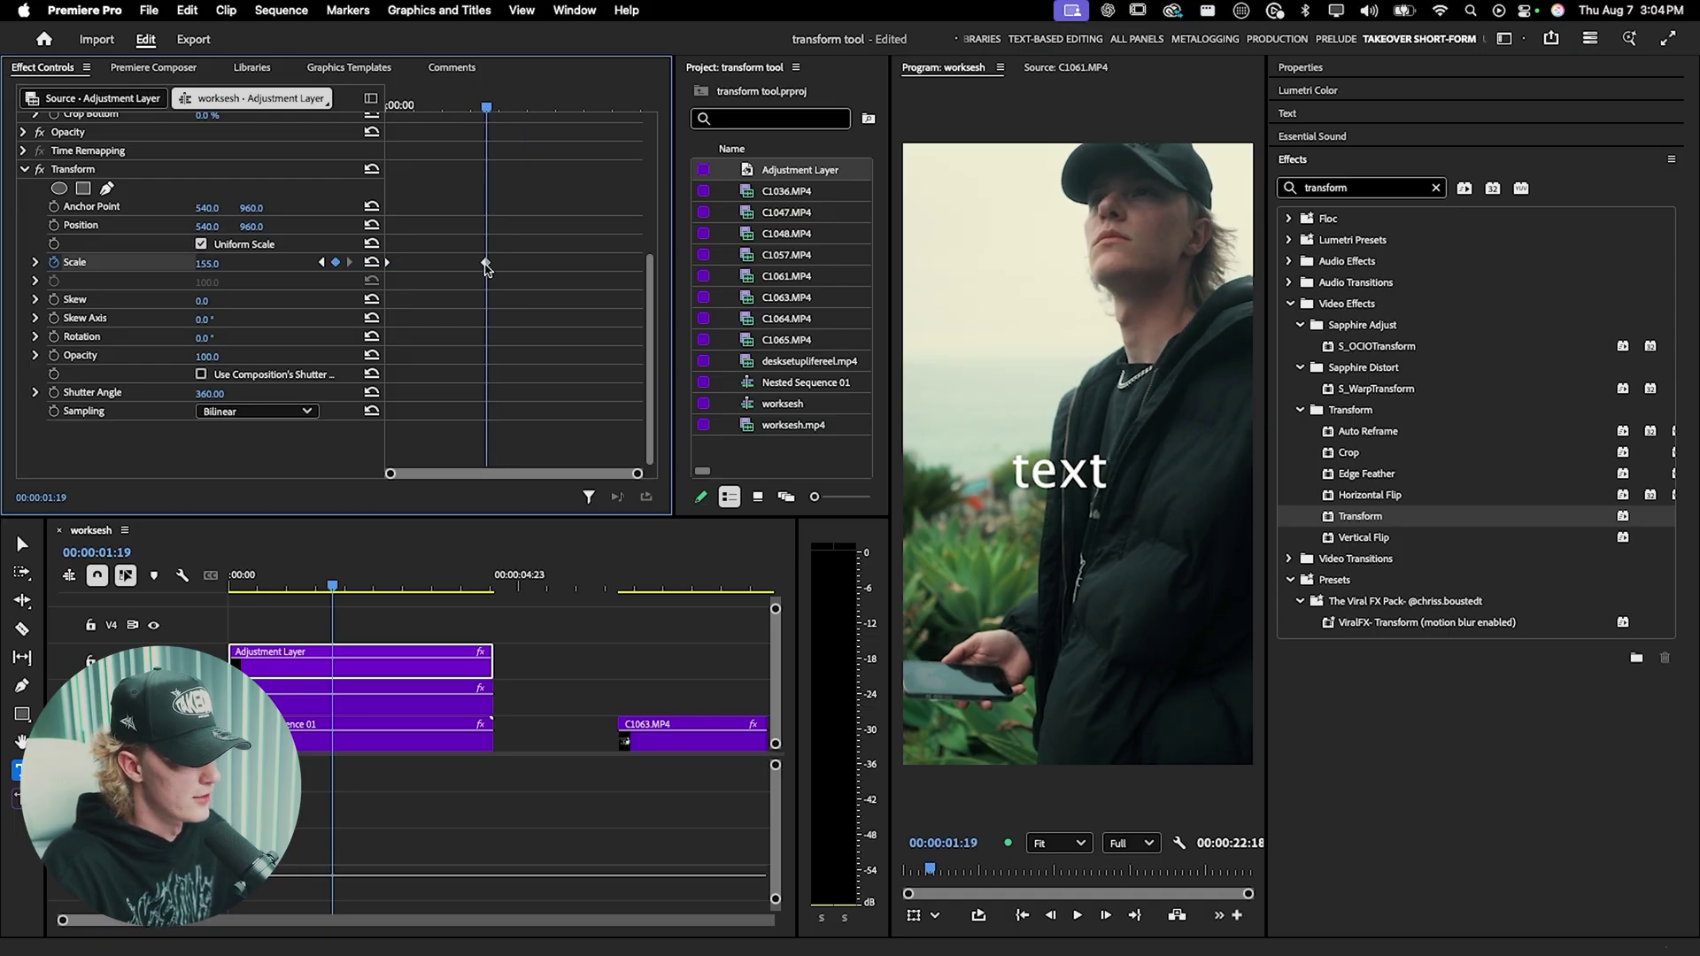
- Play back the keyframed zoom from the start of the clip
left_click_drag(486, 106, 351, 112)
key("space")
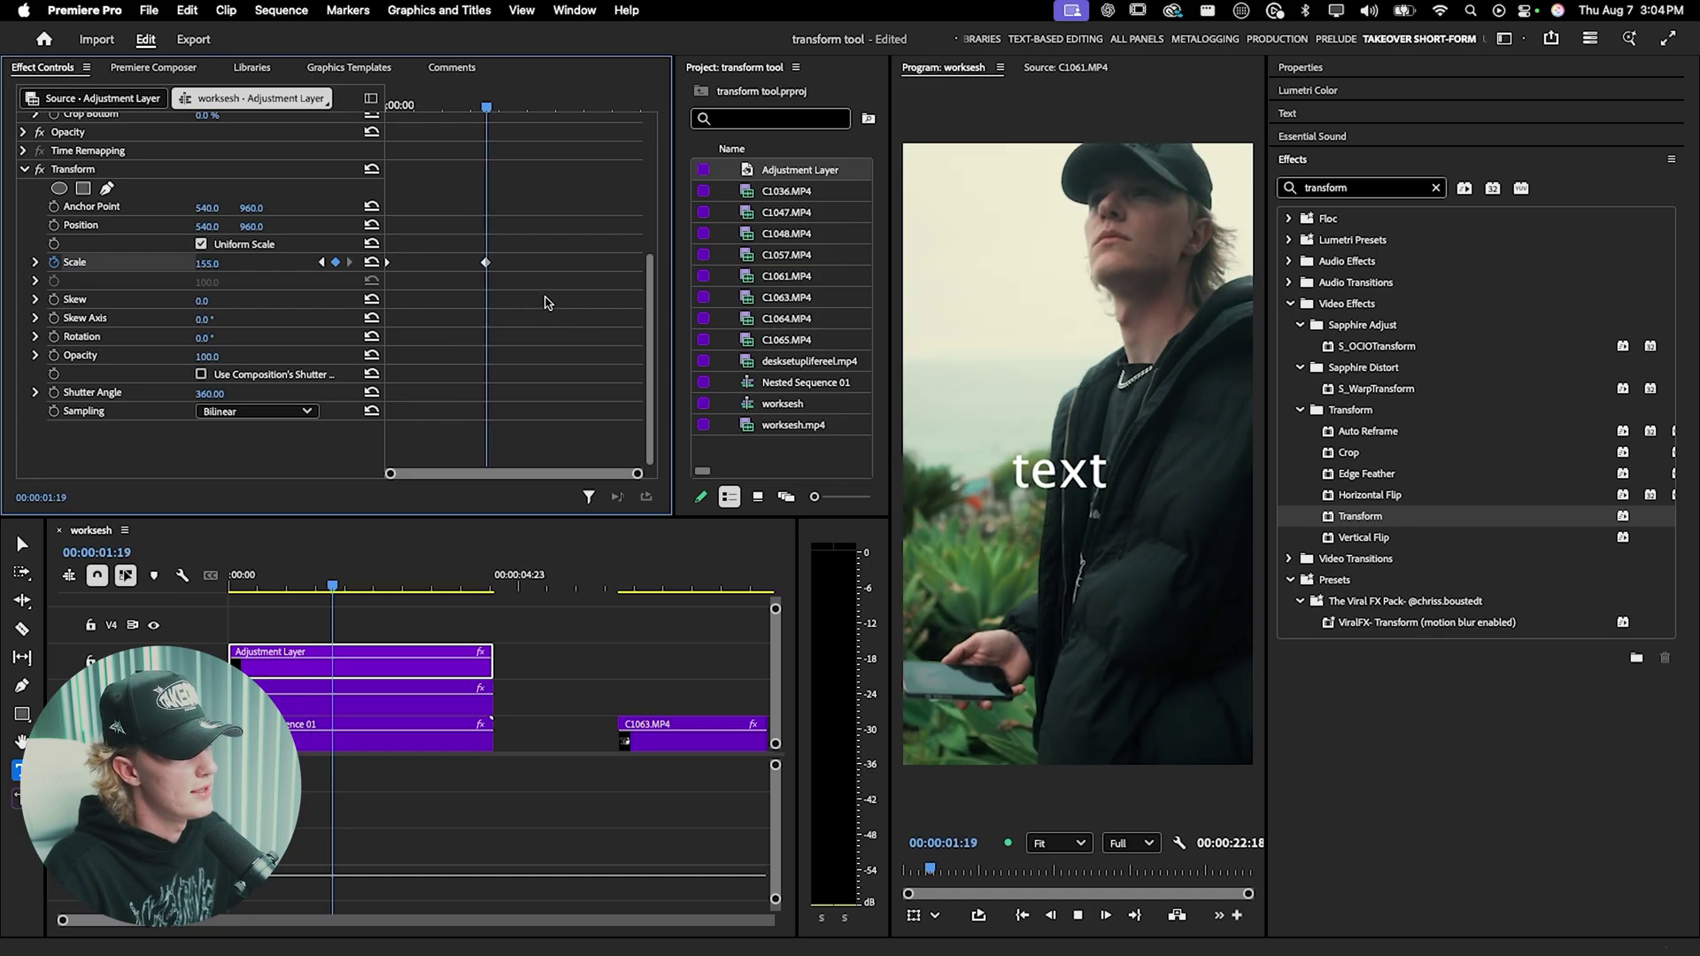
key("space")
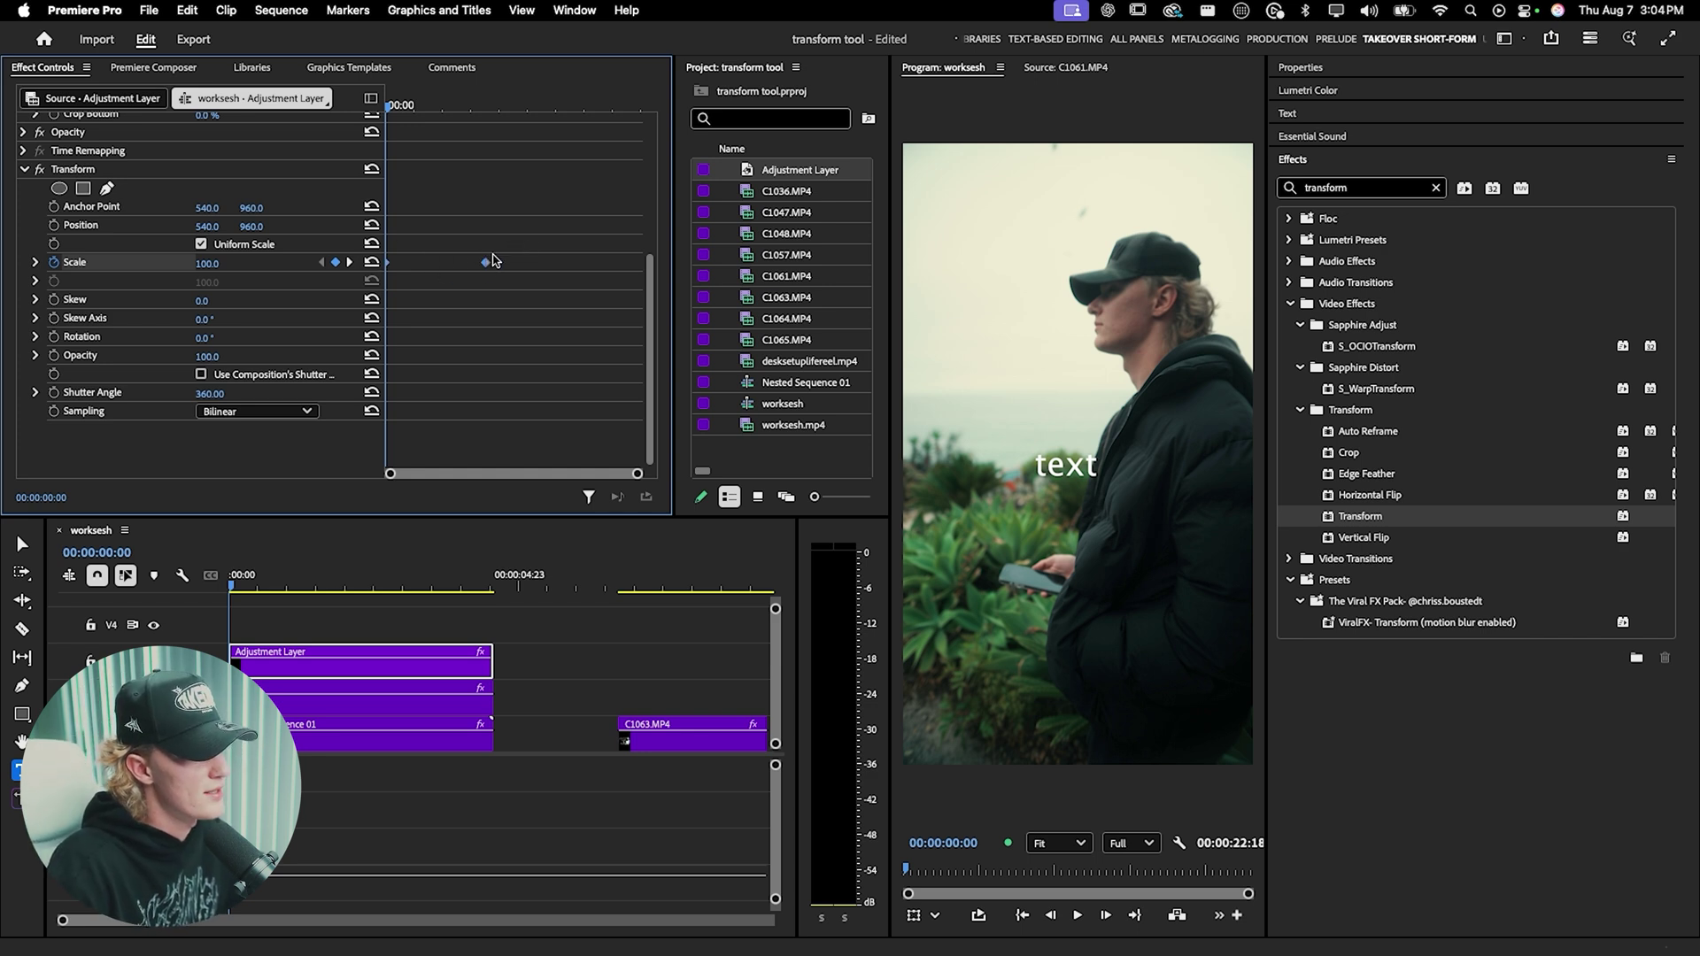
- Change both scale keyframes to Bezier and reshape the velocity curve so the zoom starts fast and eases out, then preview it
right_click(486, 269)
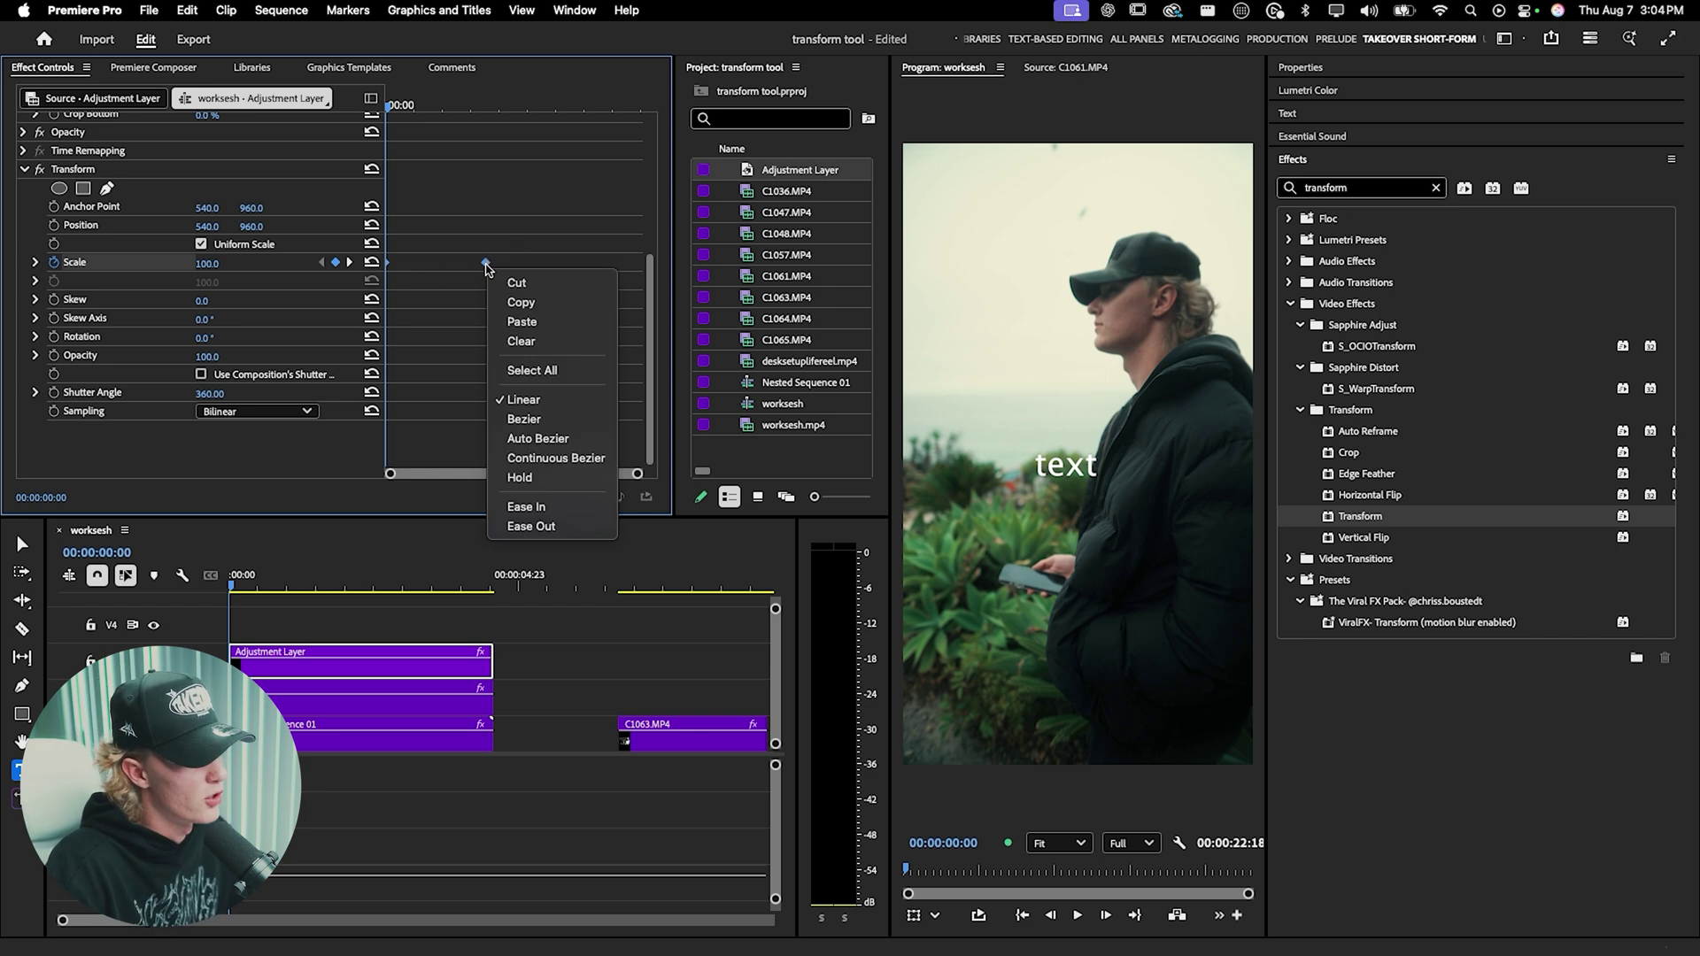
left_click(543, 413)
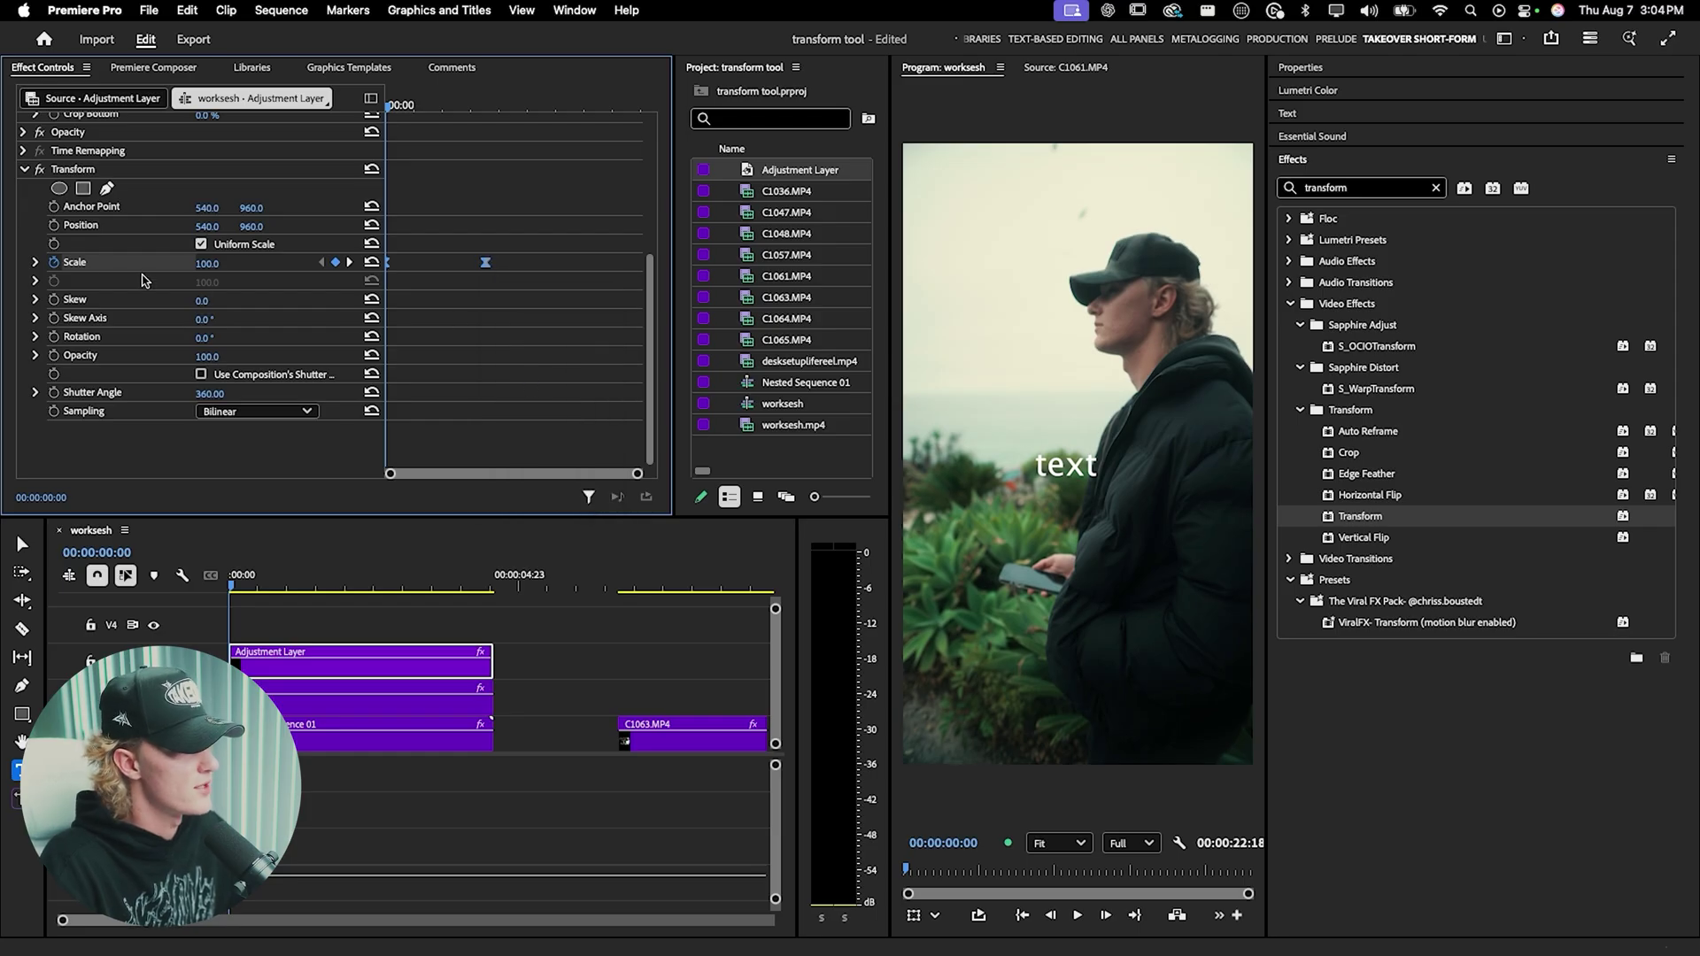
left_click(35, 263)
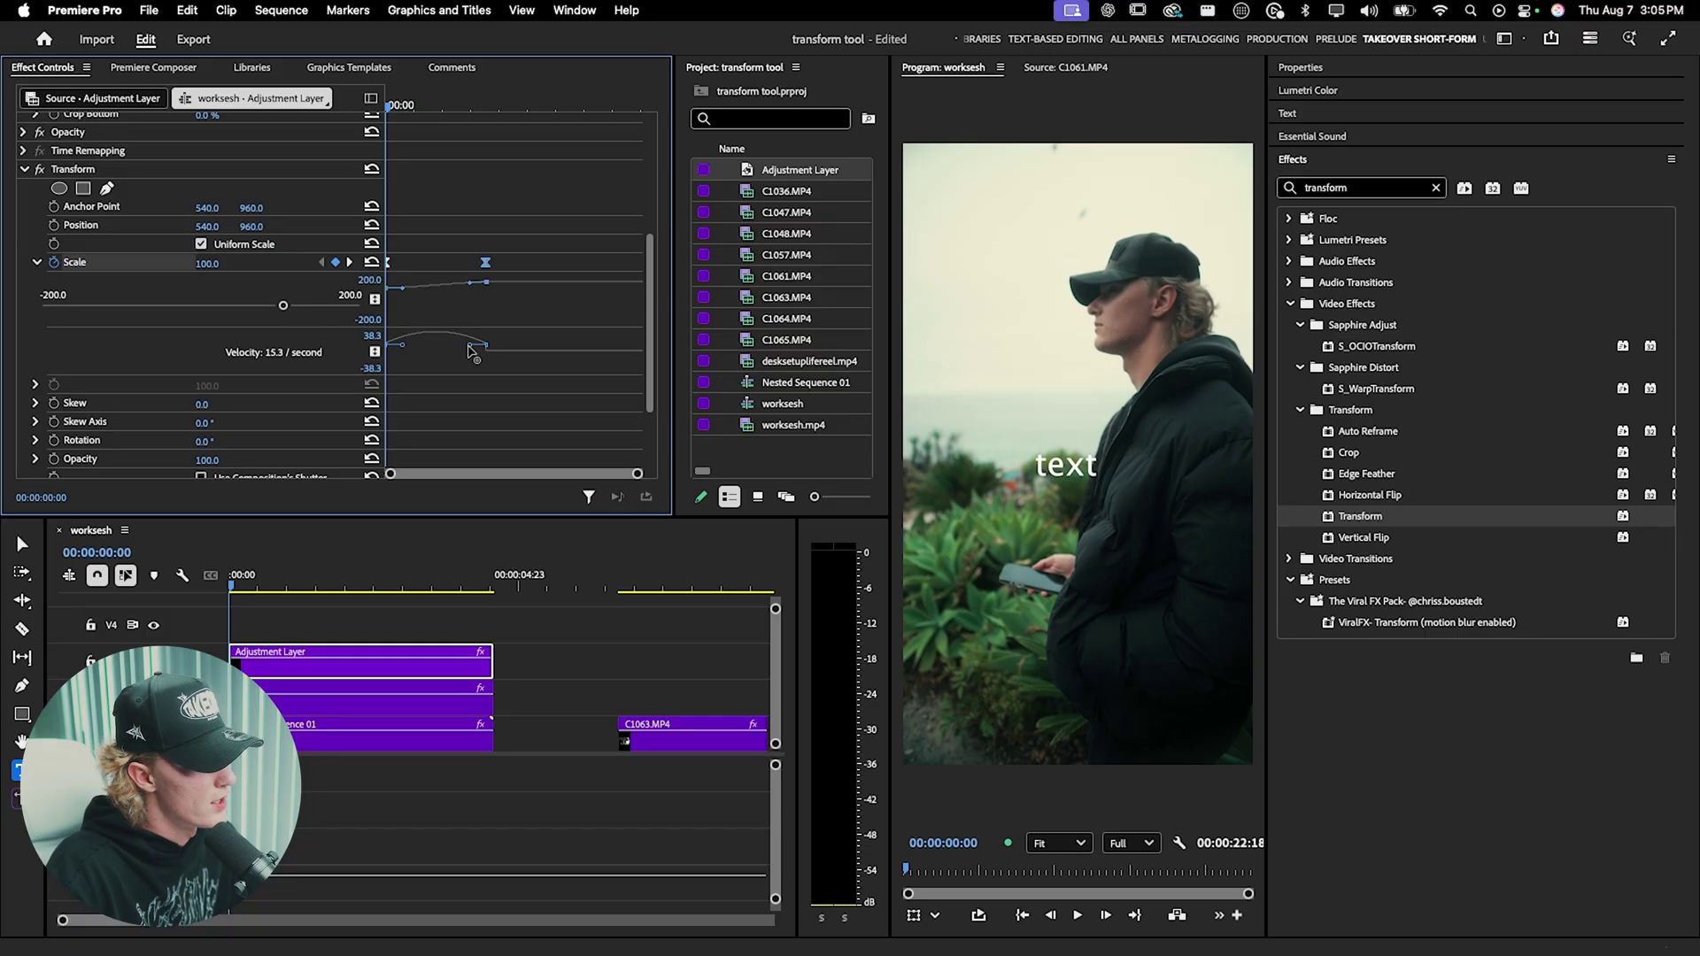
left_click_drag(470, 352, 425, 354)
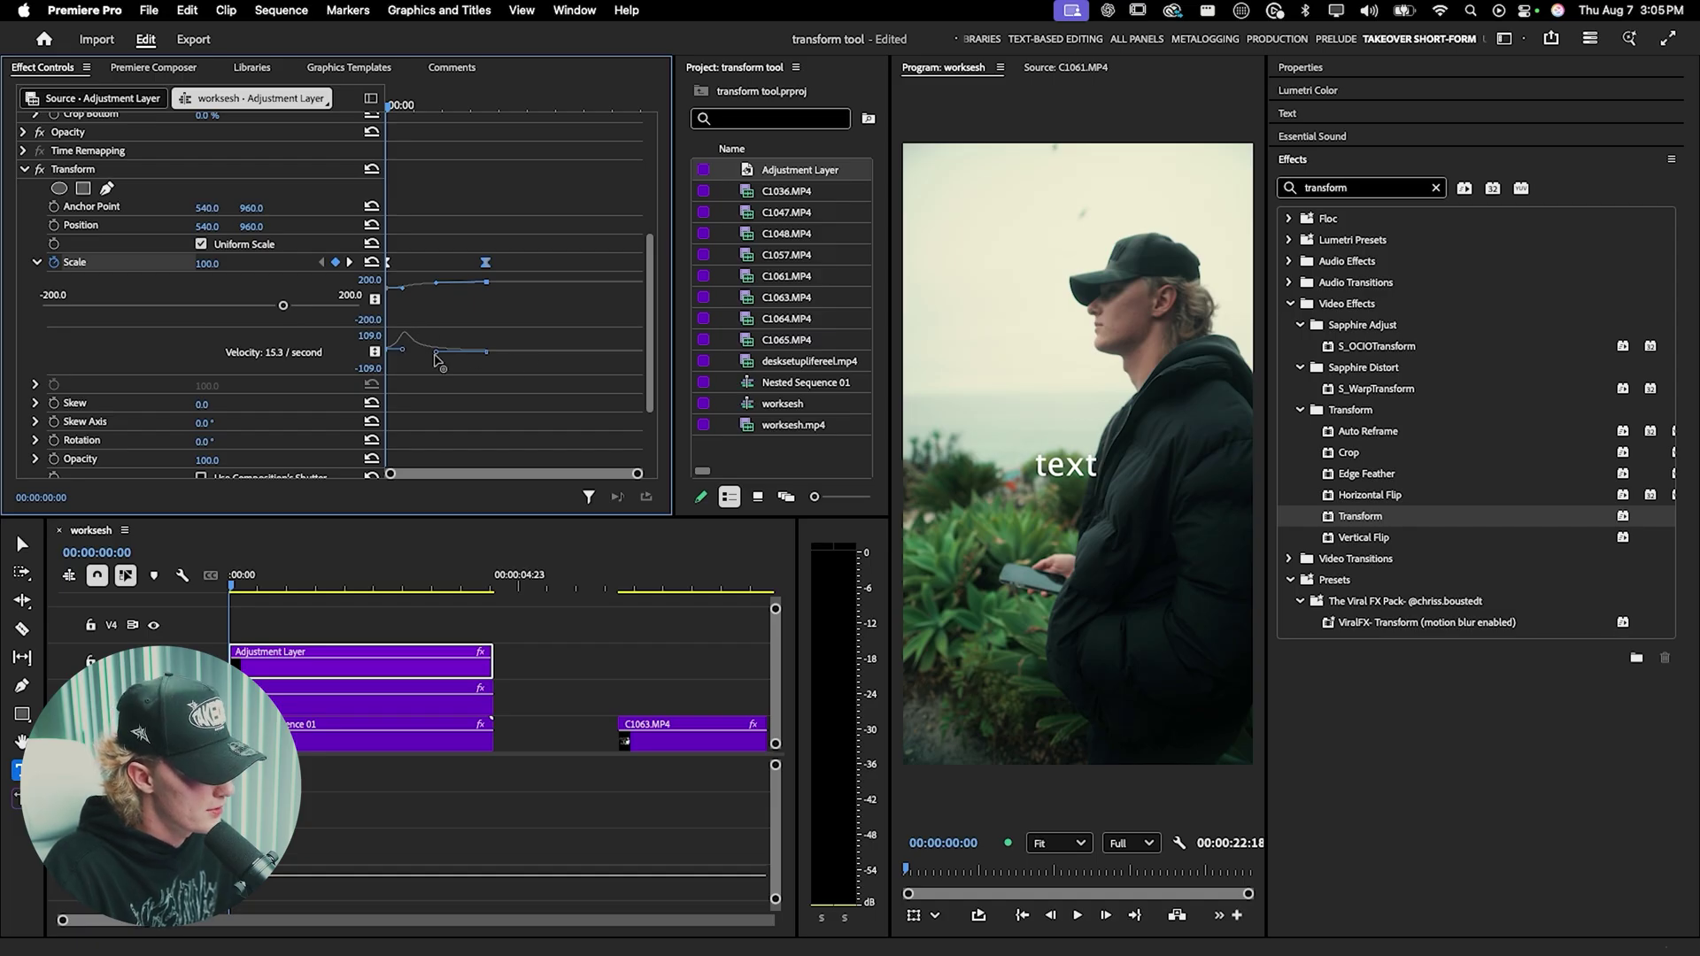
left_click_drag(407, 357, 393, 355)
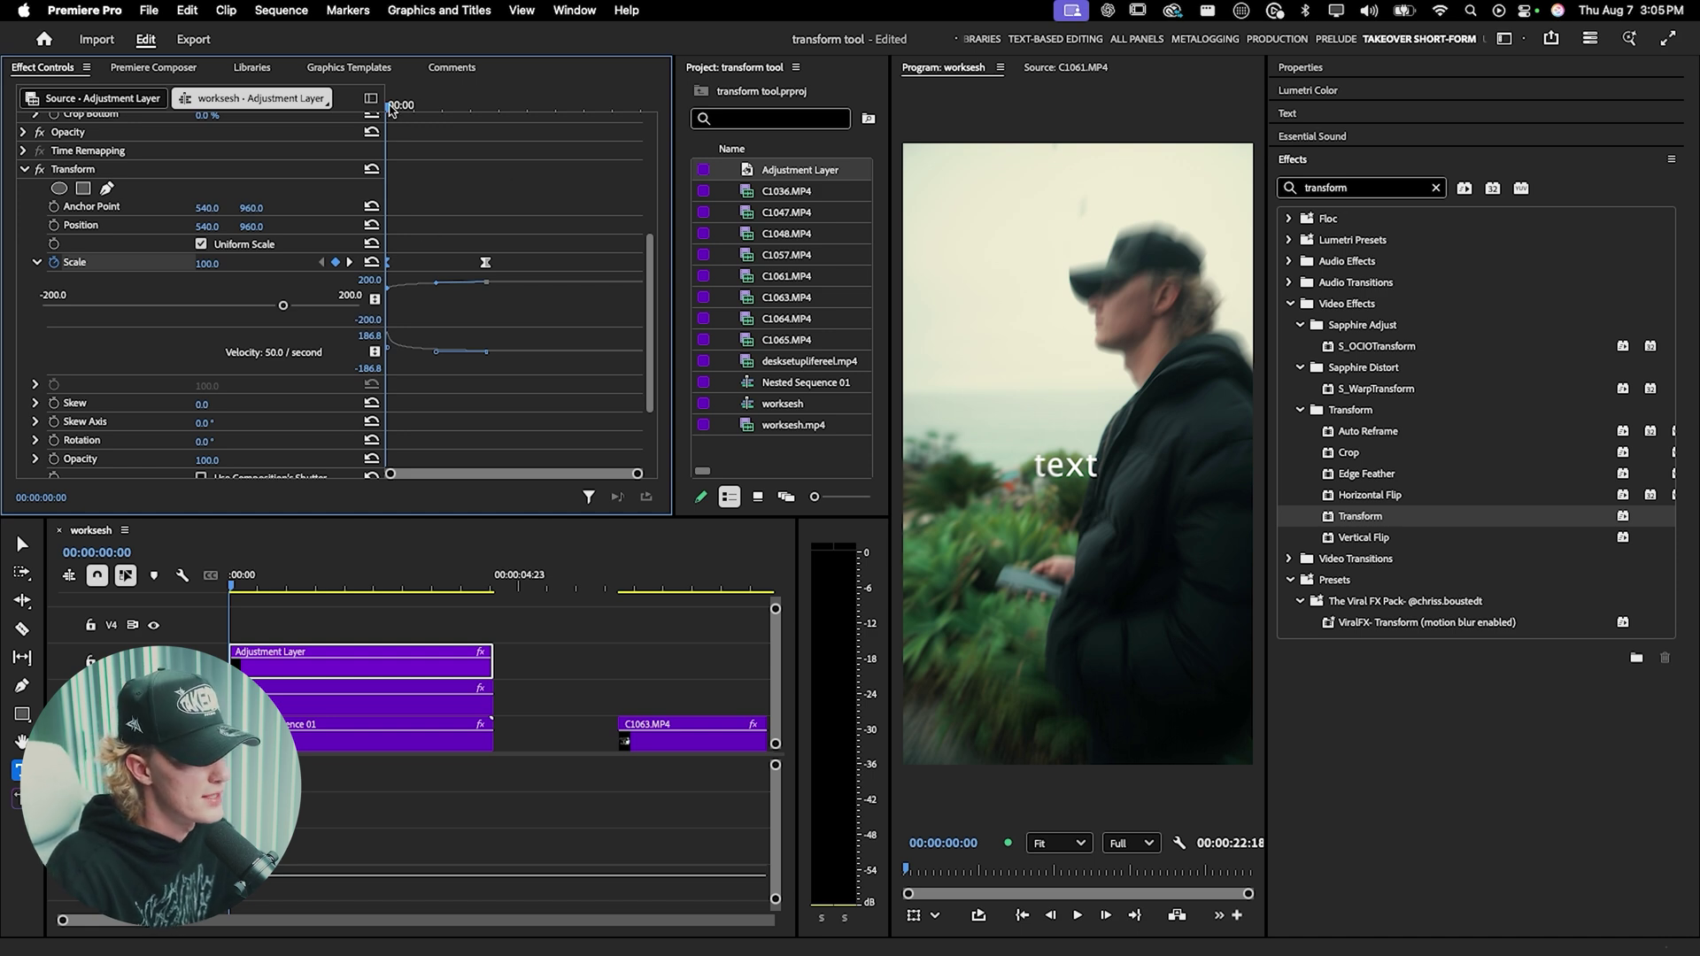
key("space")
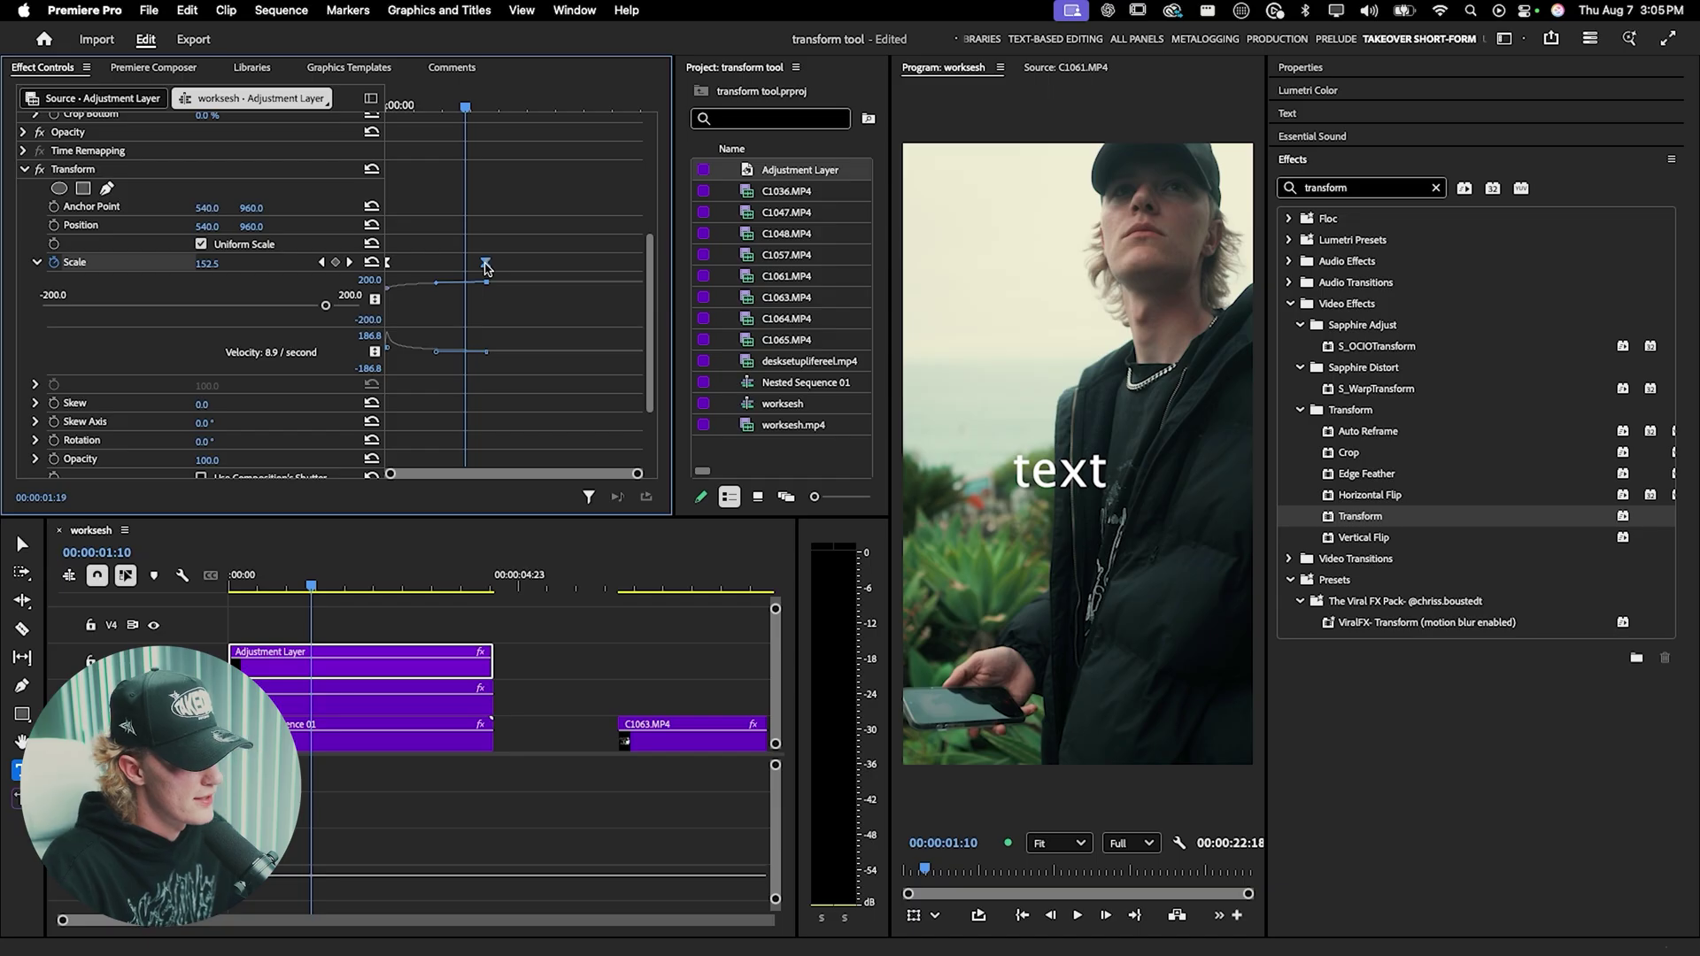
- Reverse the scale animation so the shot zooms out with a fast, easing start, and play it from the beginning
mouse_move(490, 266)
left_mouse_down()
mouse_move(522, 262)
mouse_move(384, 266)
mouse_move(484, 265)
left_mouse_up()
left_click_drag(471, 353, 387, 352)
left_click_drag(421, 97, 385, 101)
key("space")
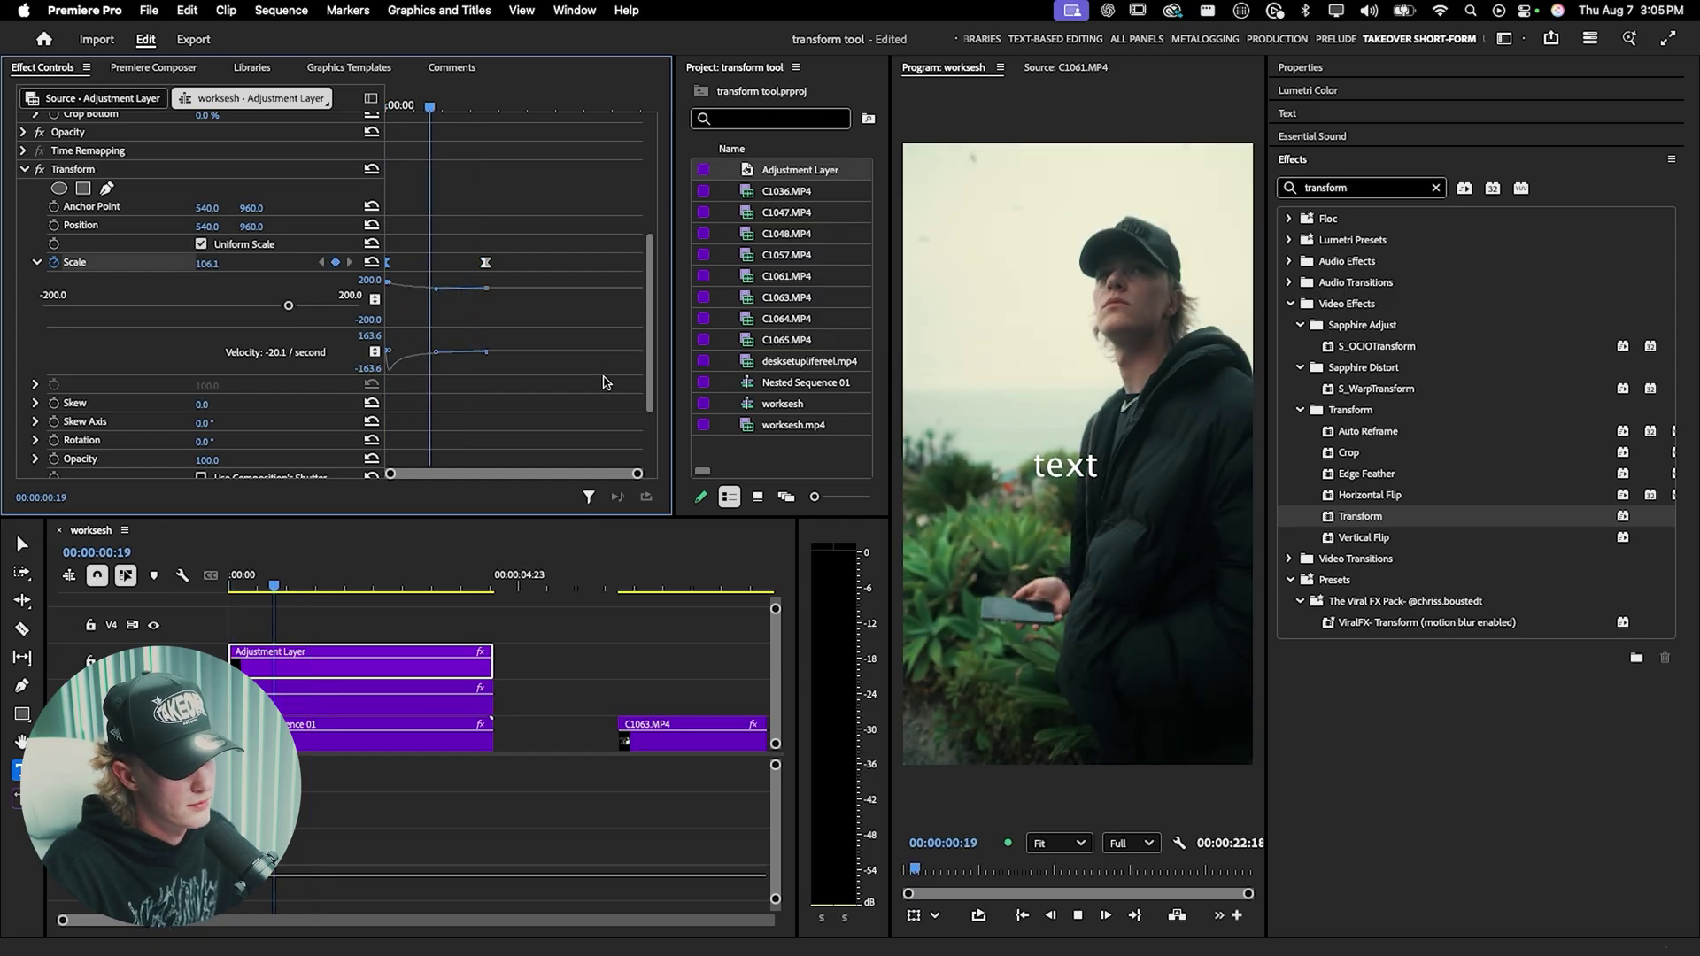
- Stop the preview and remove the Transform effect from the adjustment layer
key("space")
left_click(124, 171)
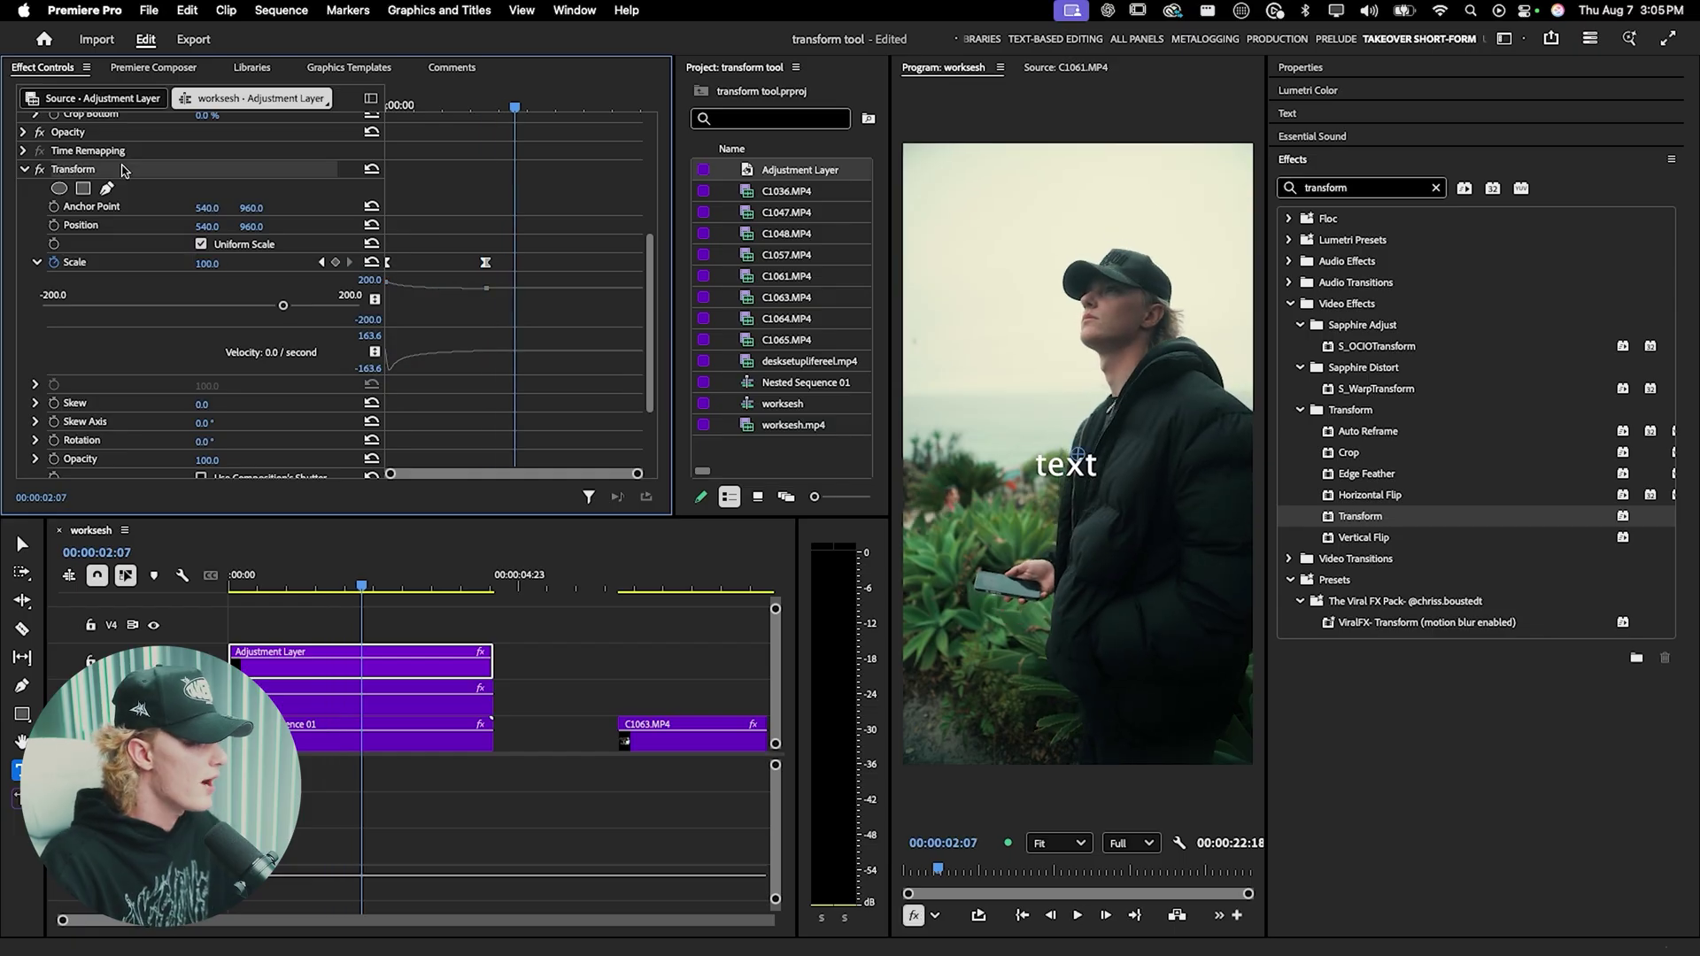
key("BackSpace")
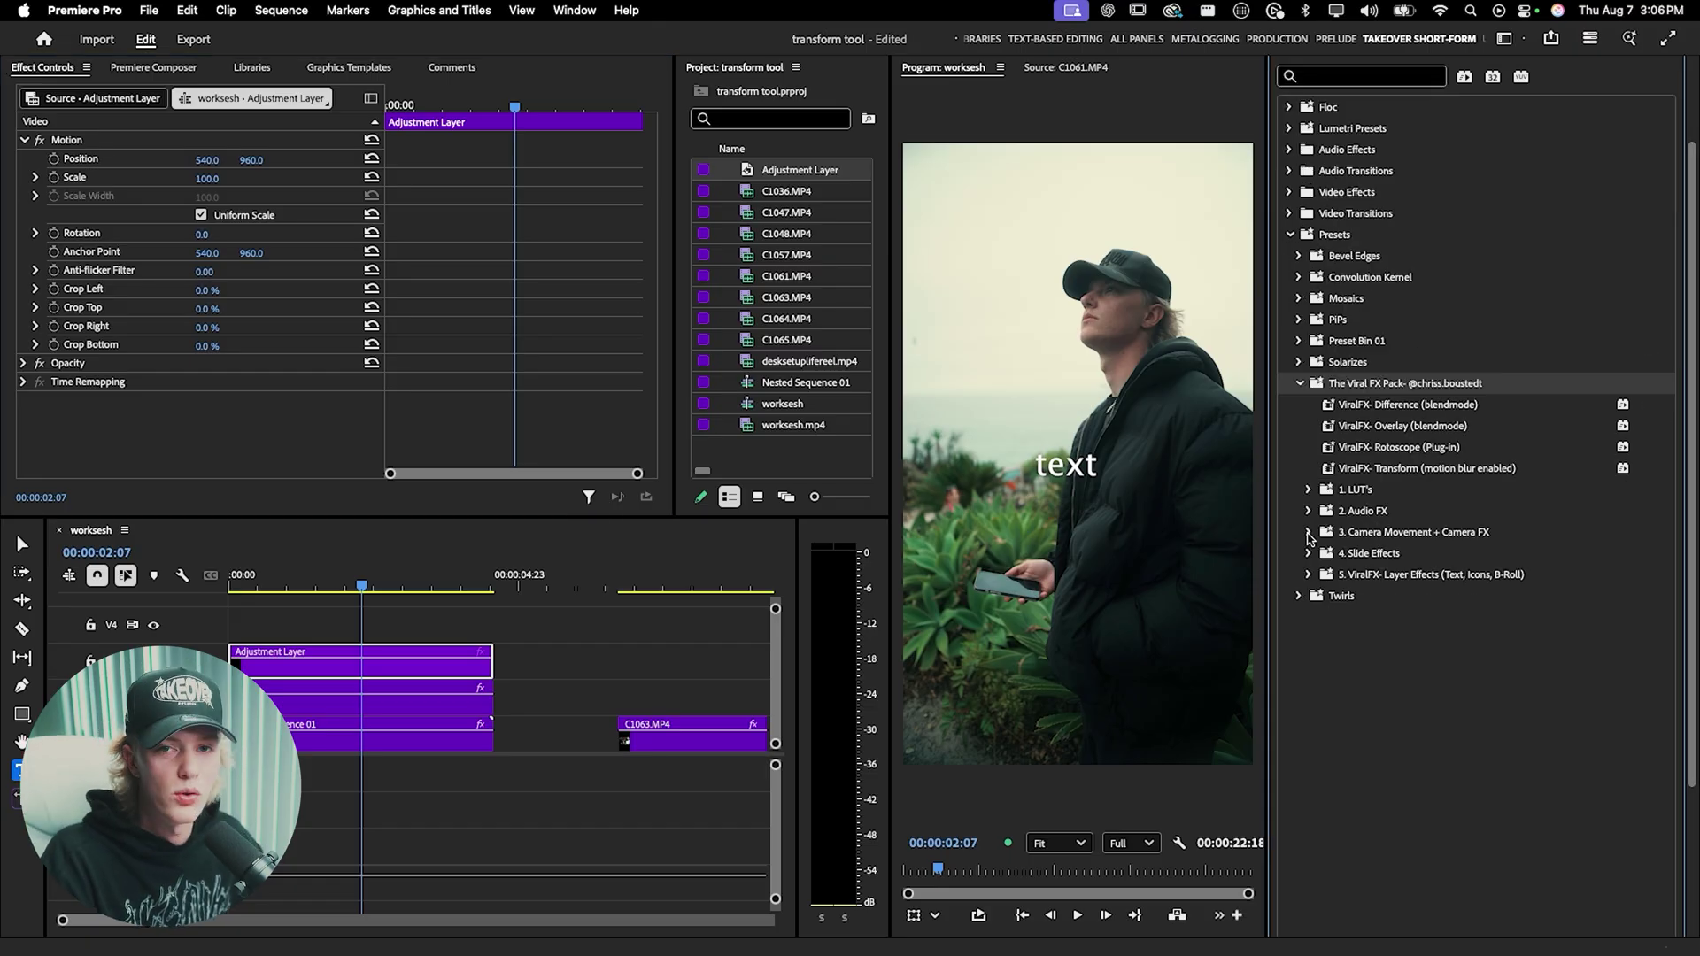
- Apply the ViralFX- Camera Zoom in & Out 100-115 preset to the adjustment layer and play back the zoom
left_click(1309, 532)
left_click_drag(1691, 478, 1693, 651)
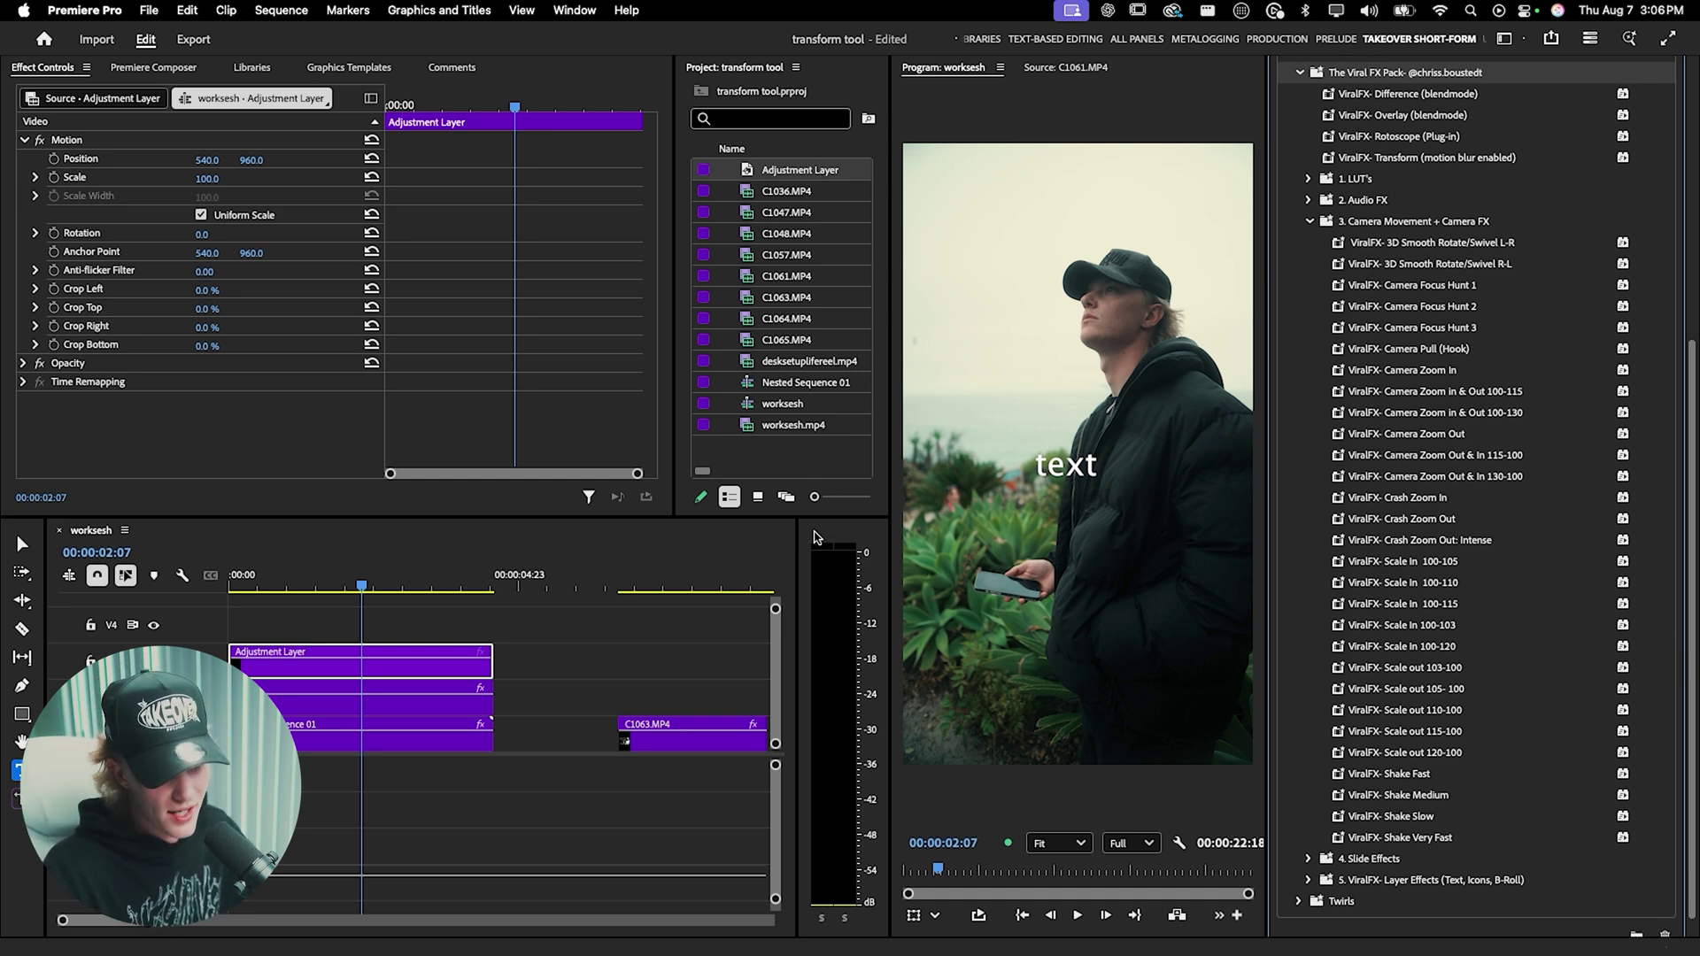
left_click_drag(1434, 390, 454, 641)
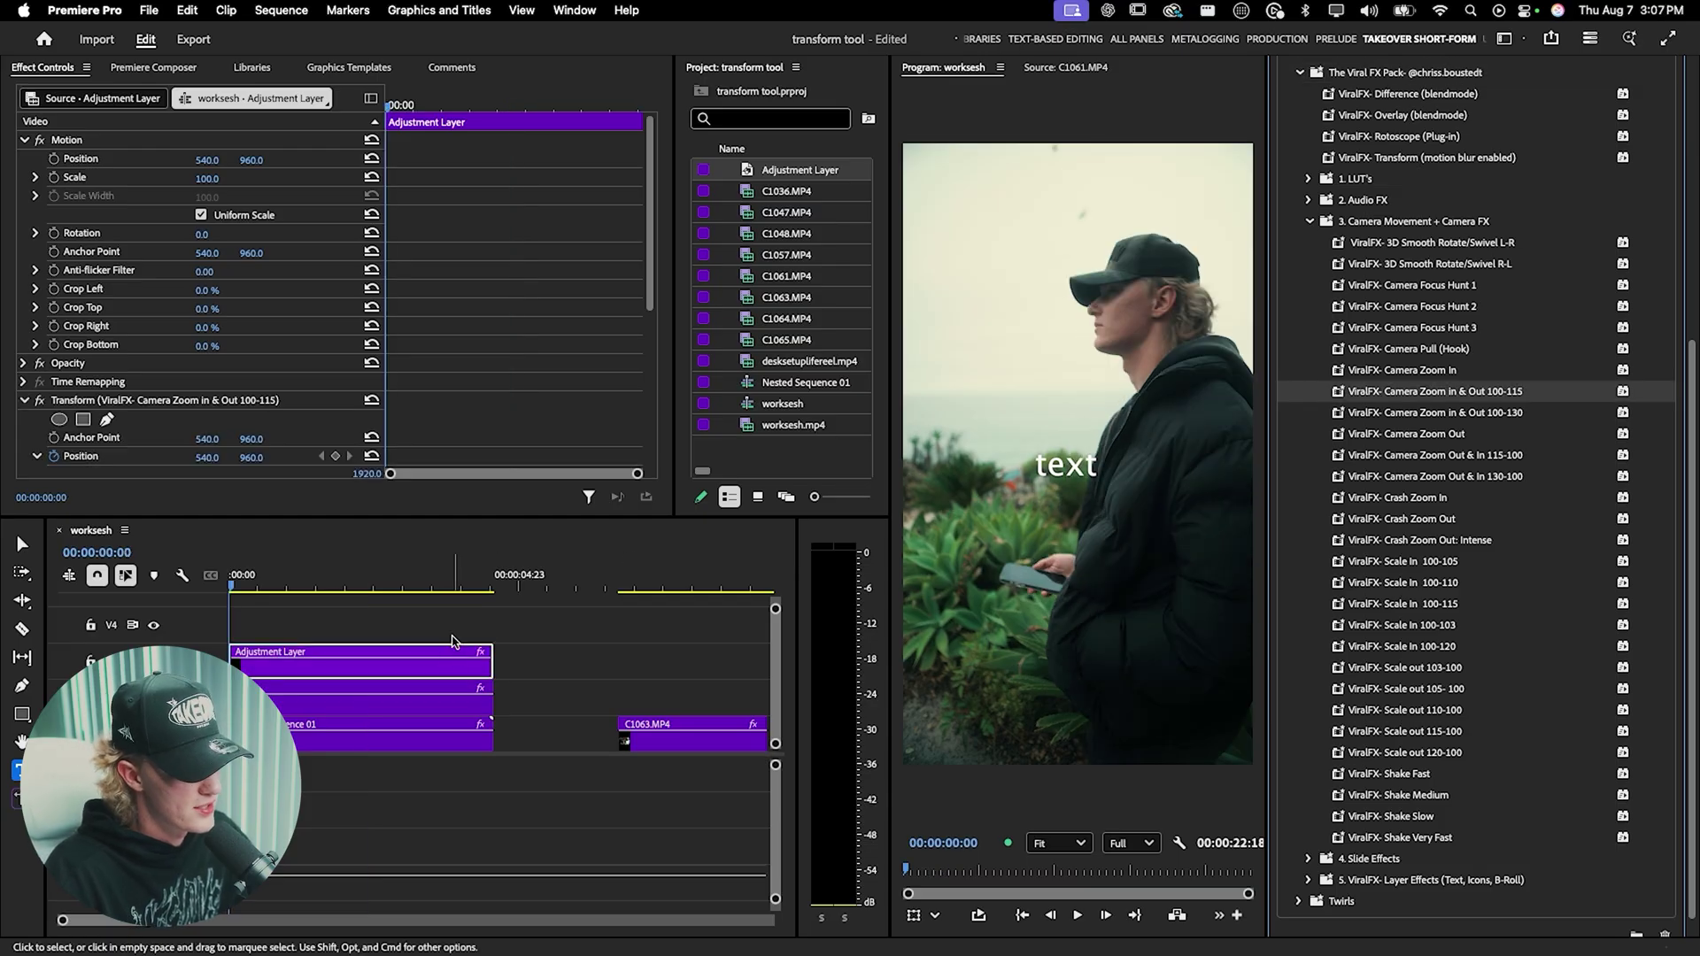
scroll(550, 265, "down", 5)
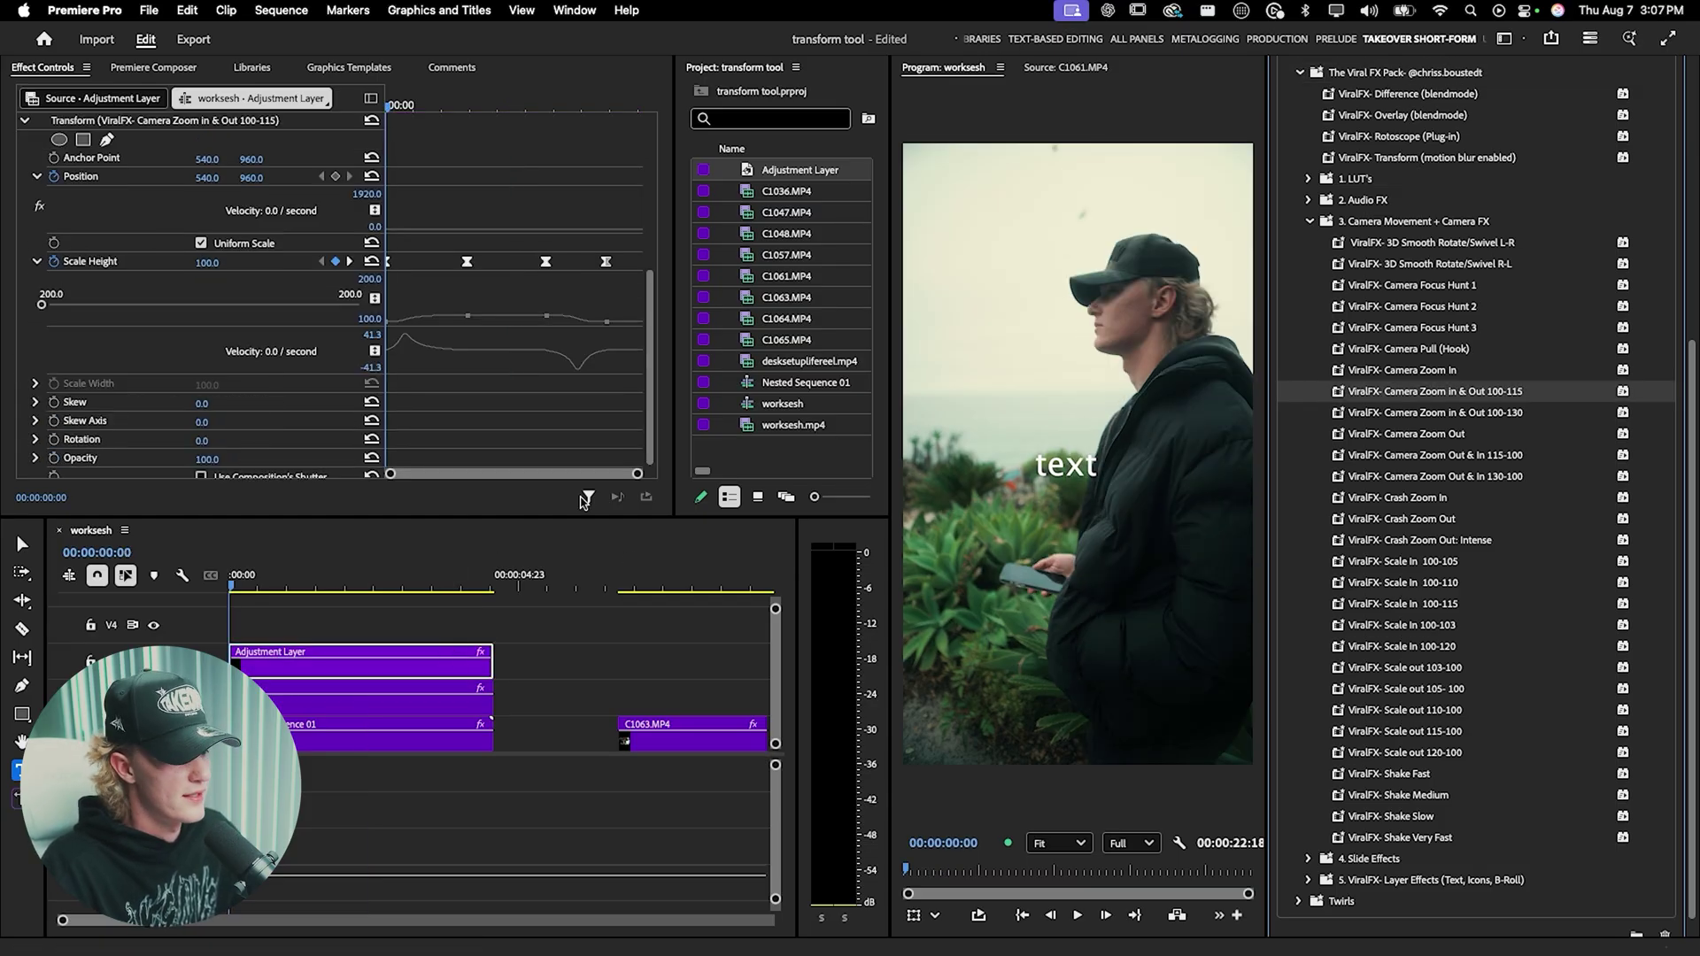
key("space")
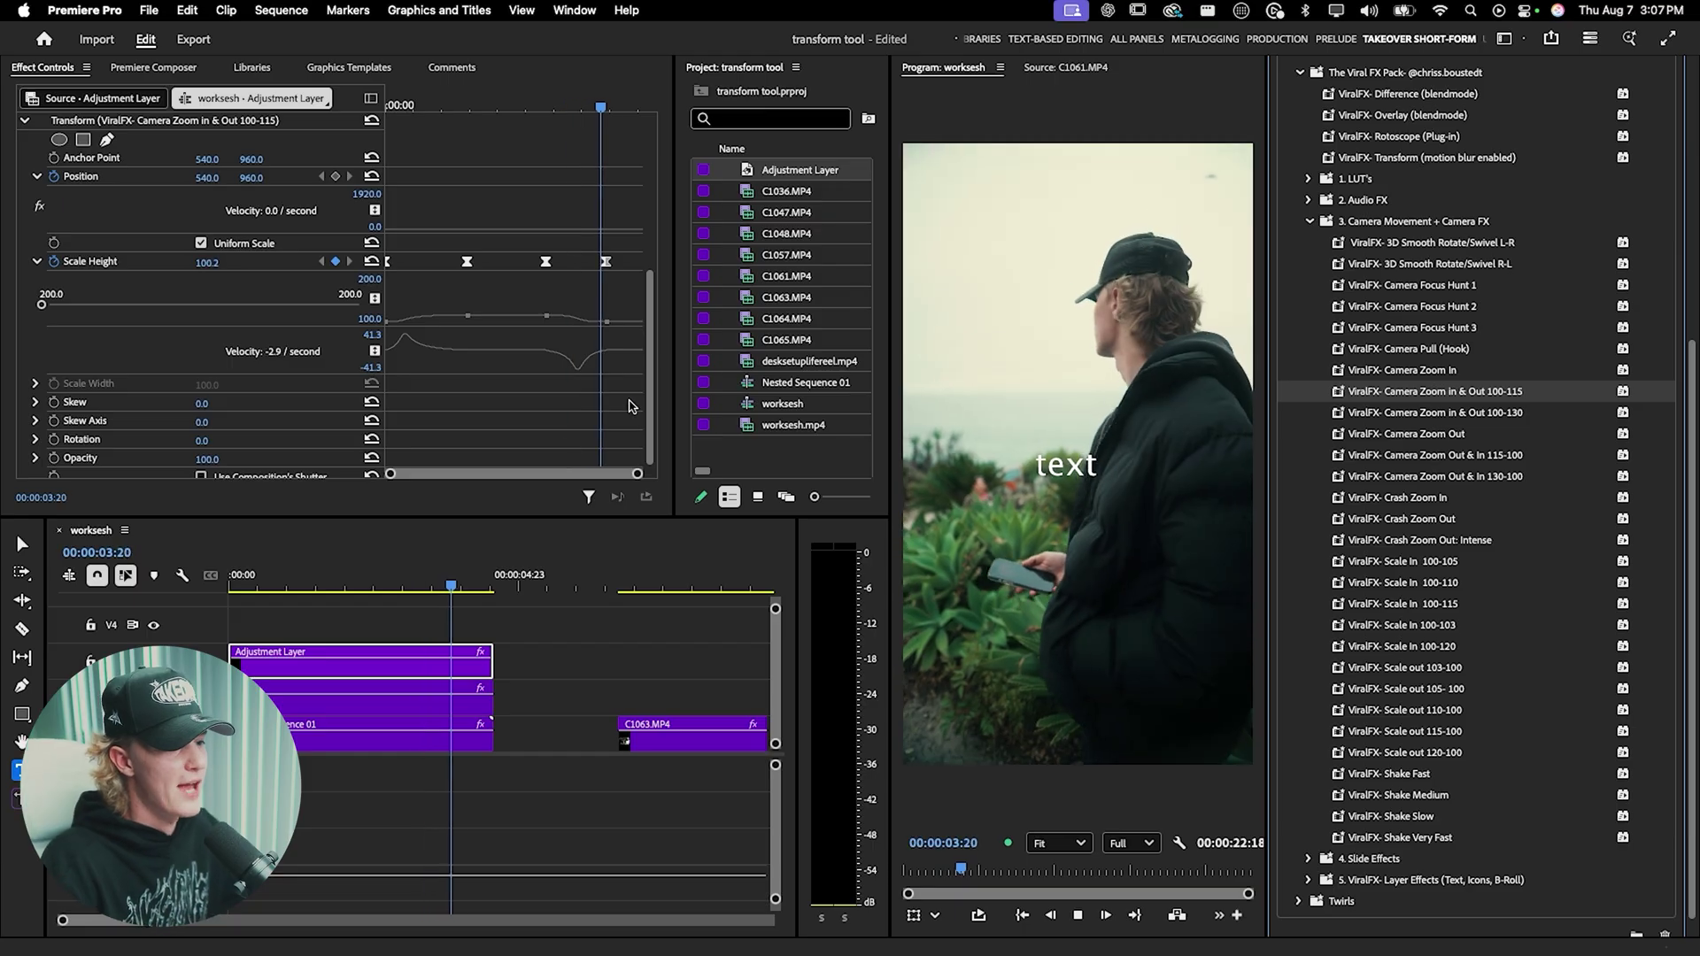
key("space")
- Retime the last two Scale Height keyframes on the adjustment layer, first earlier and then later, previewing how the zoom-out timing shifts
left_click_drag(519, 249, 557, 266)
left_click_drag(500, 111, 459, 121)
key("space")
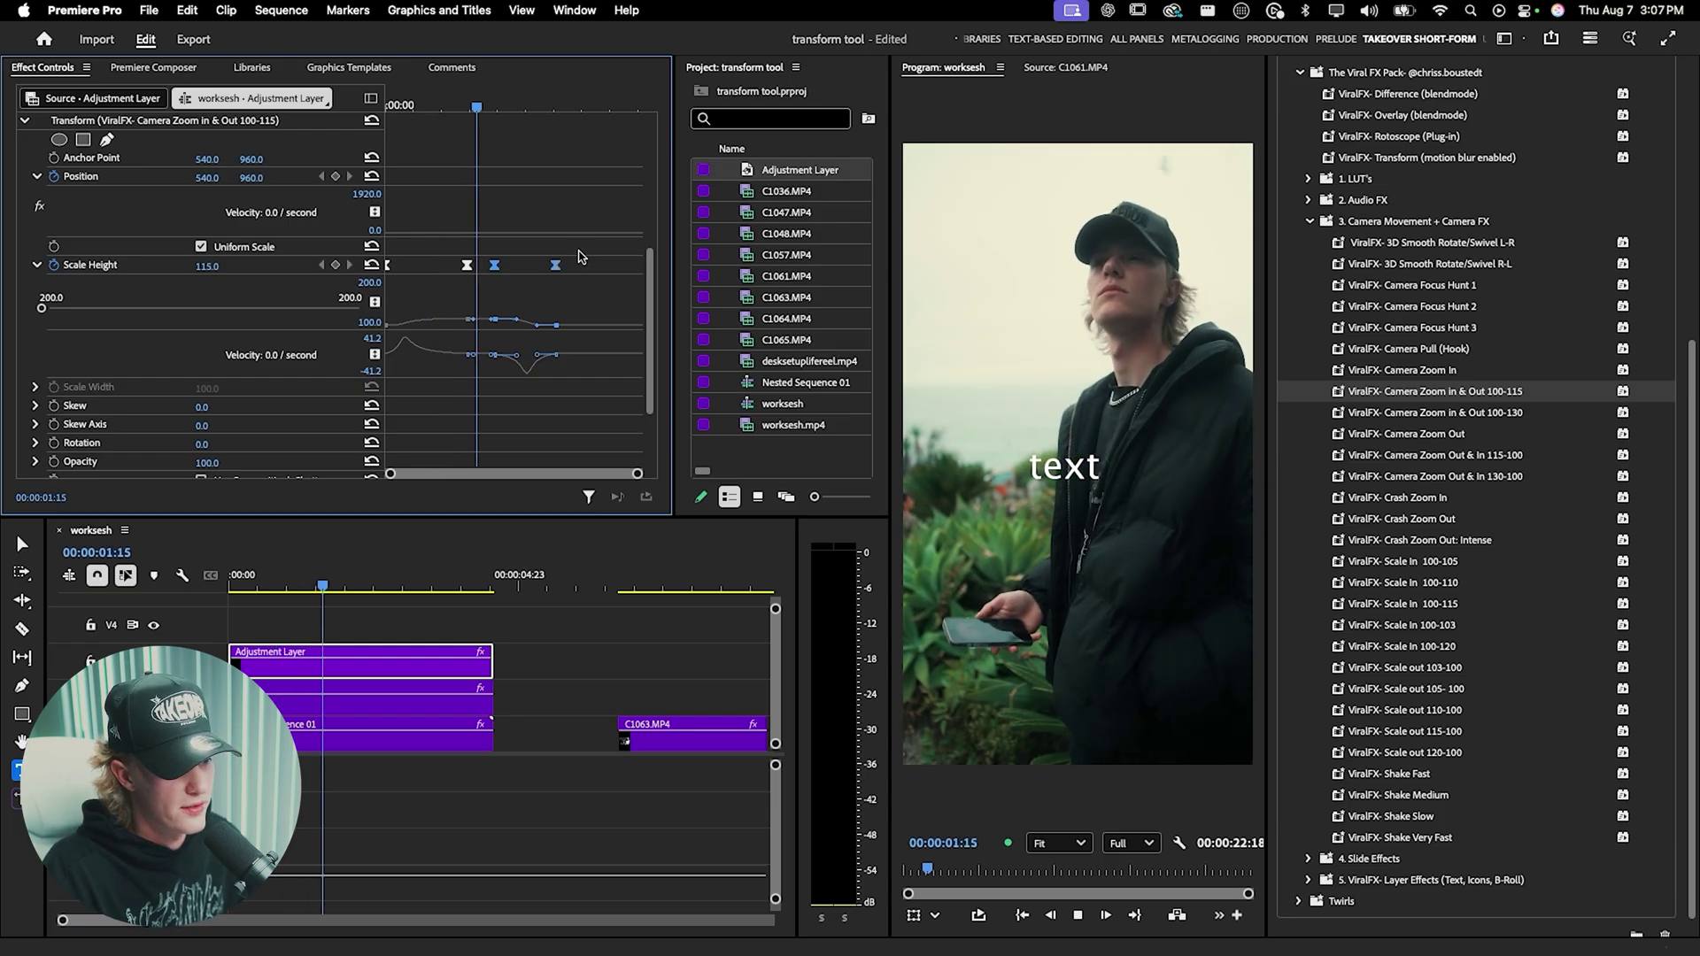
key("space")
left_click_drag(556, 265, 609, 264)
key("Home")
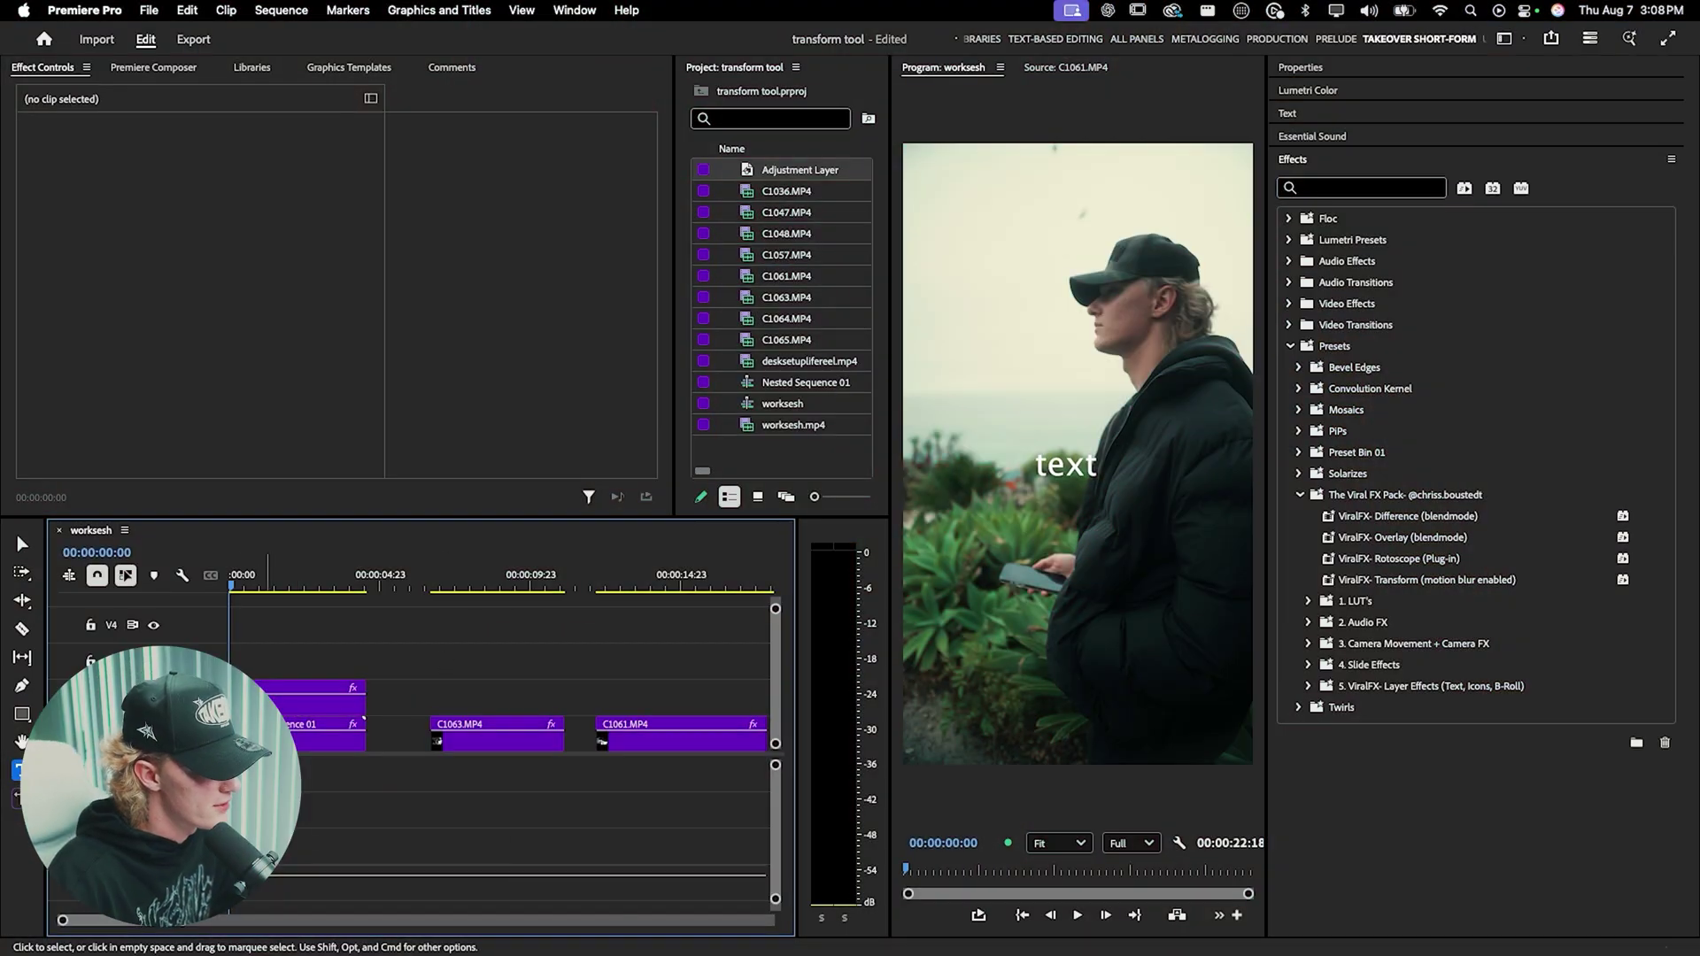
- Delete the adjustment layer and text clip above the nested sequence and go to 00:00:07:15 over C1063.MP4
left_click_drag(380, 664, 319, 694)
key("Delete")
left_click(458, 582)
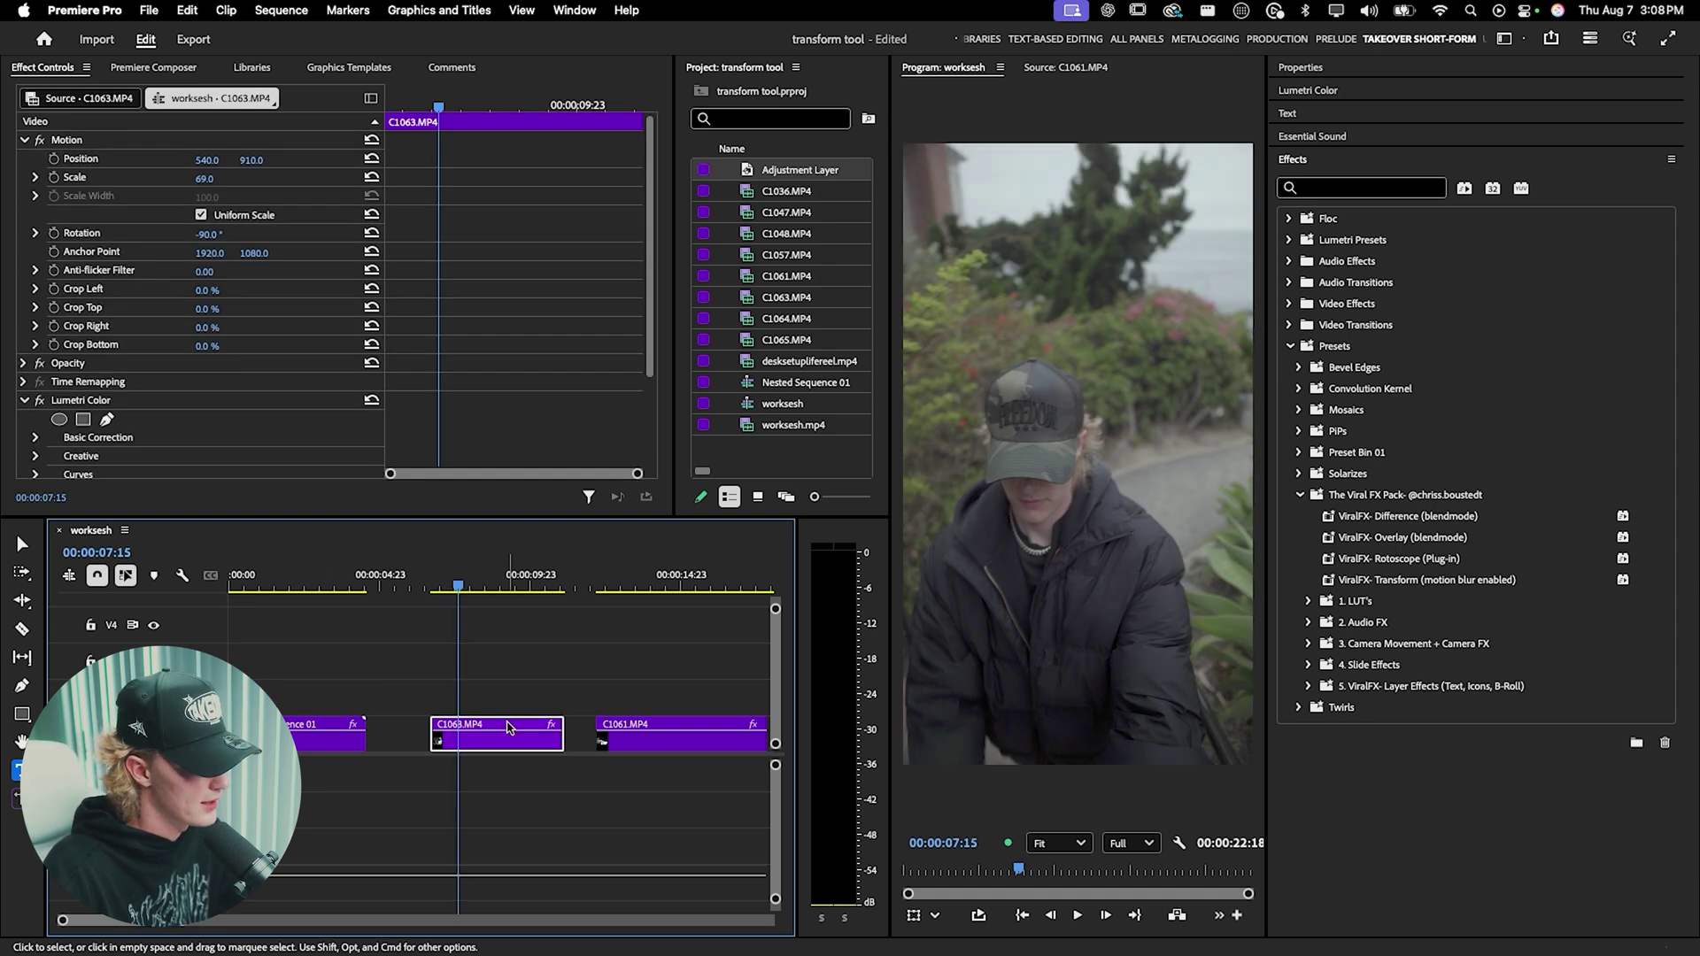
- Grade the C1063.MP4 clip with the ViralFX- Movie Night LUT preset
left_click(1309, 600)
left_click_drag(1415, 665, 538, 726)
left_click(1332, 709)
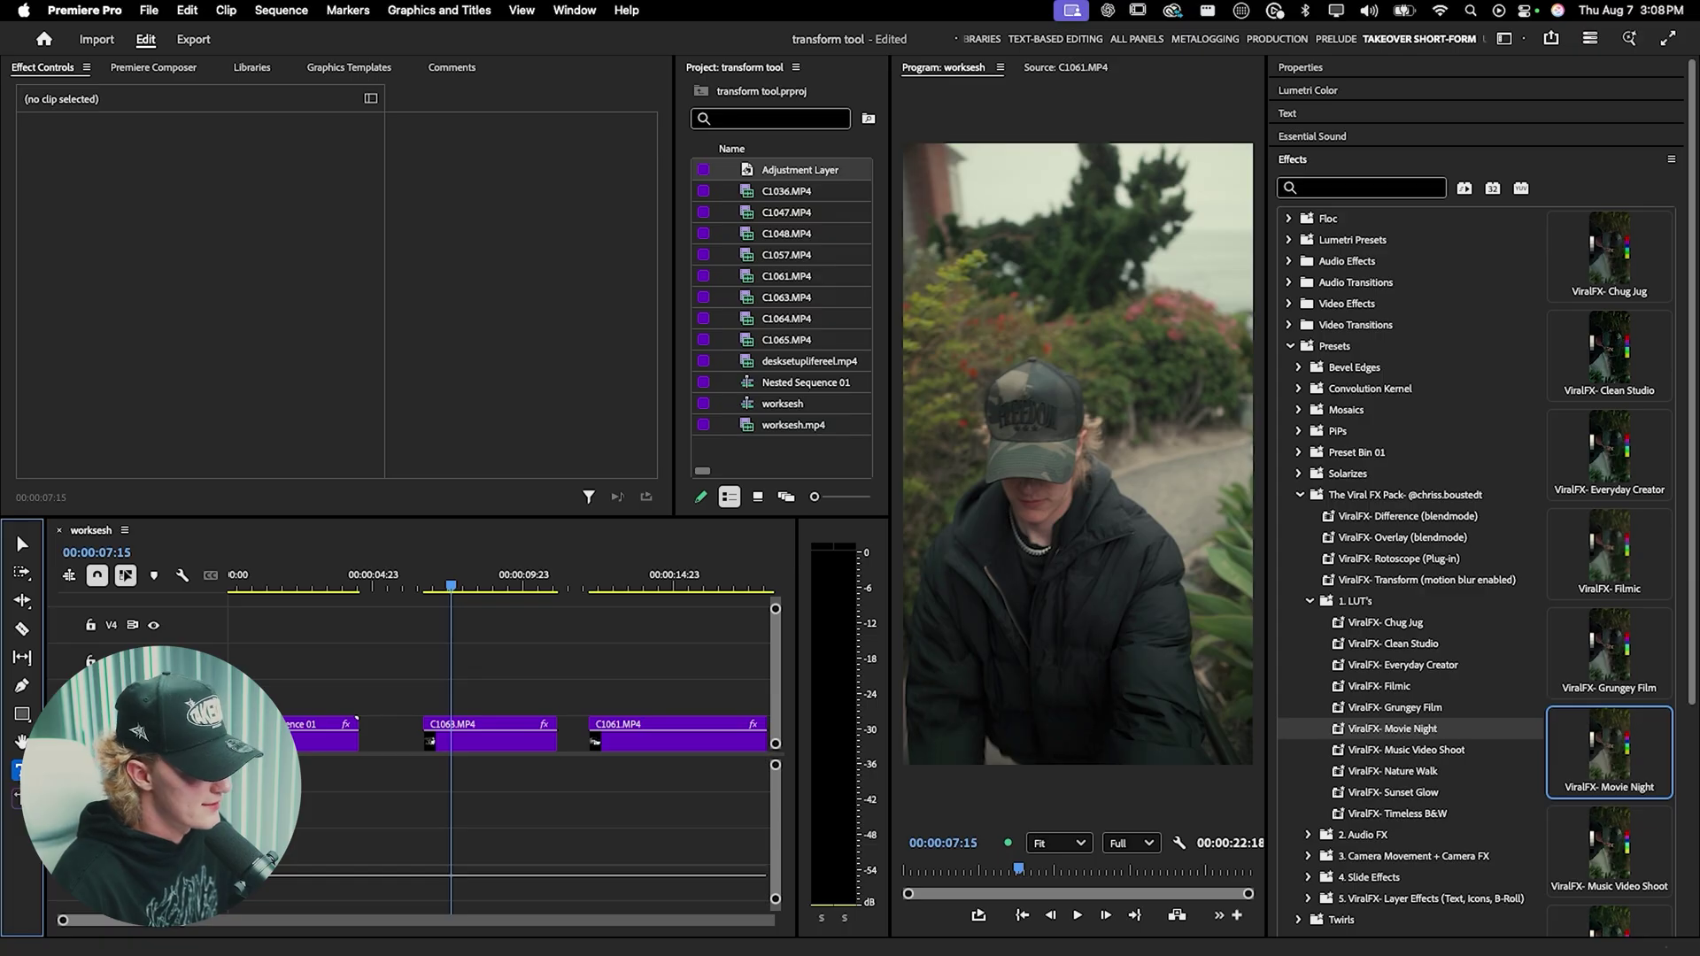
- Add the title "text" over C1063.MP4 in the Akira Expanded font, centre-aligned and centred in the frame
left_click(1071, 423)
type("text")
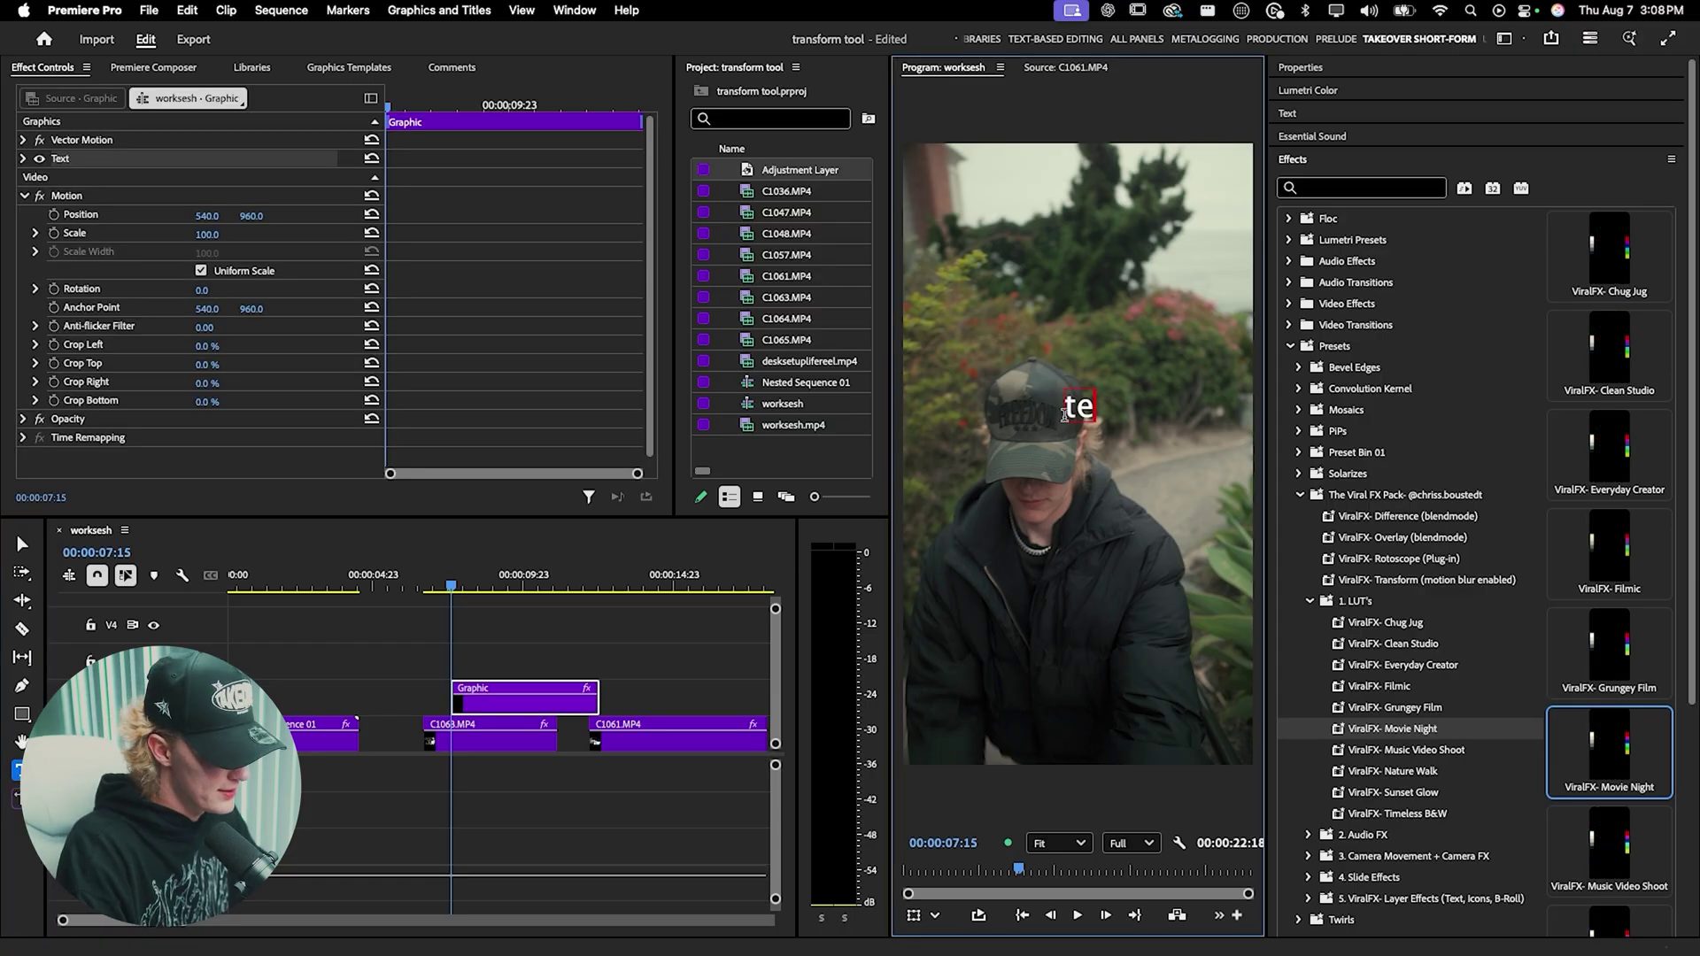
left_click(1301, 159)
left_click(1301, 69)
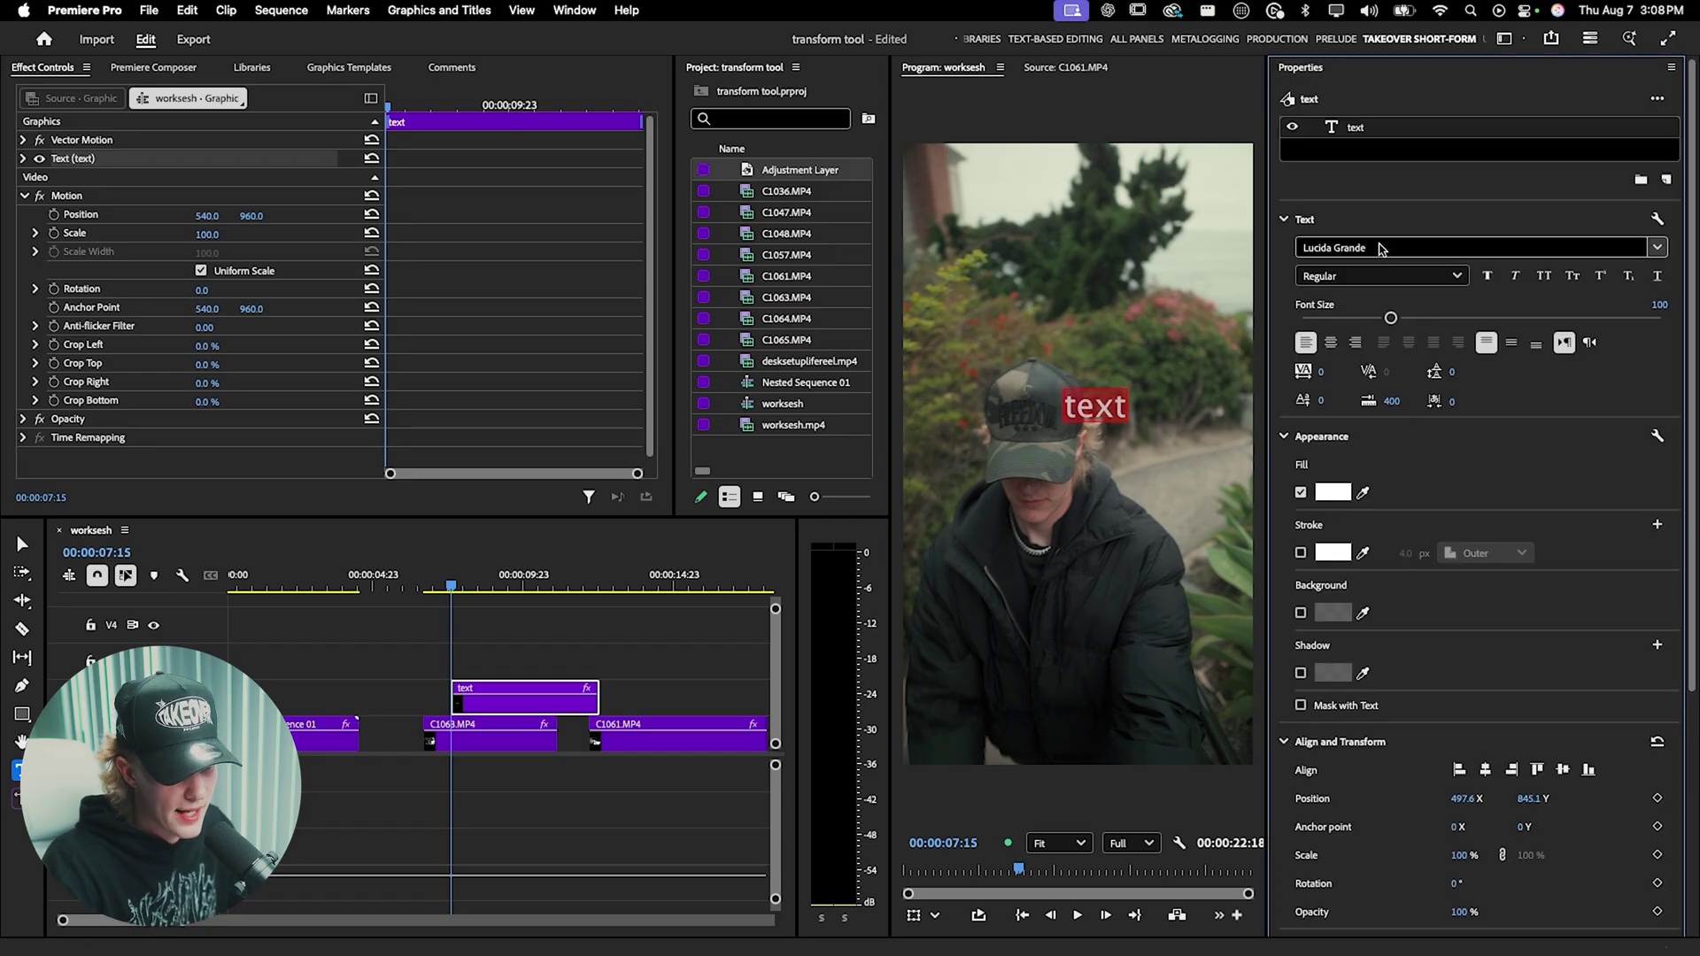
left_click(1417, 247)
type("akira")
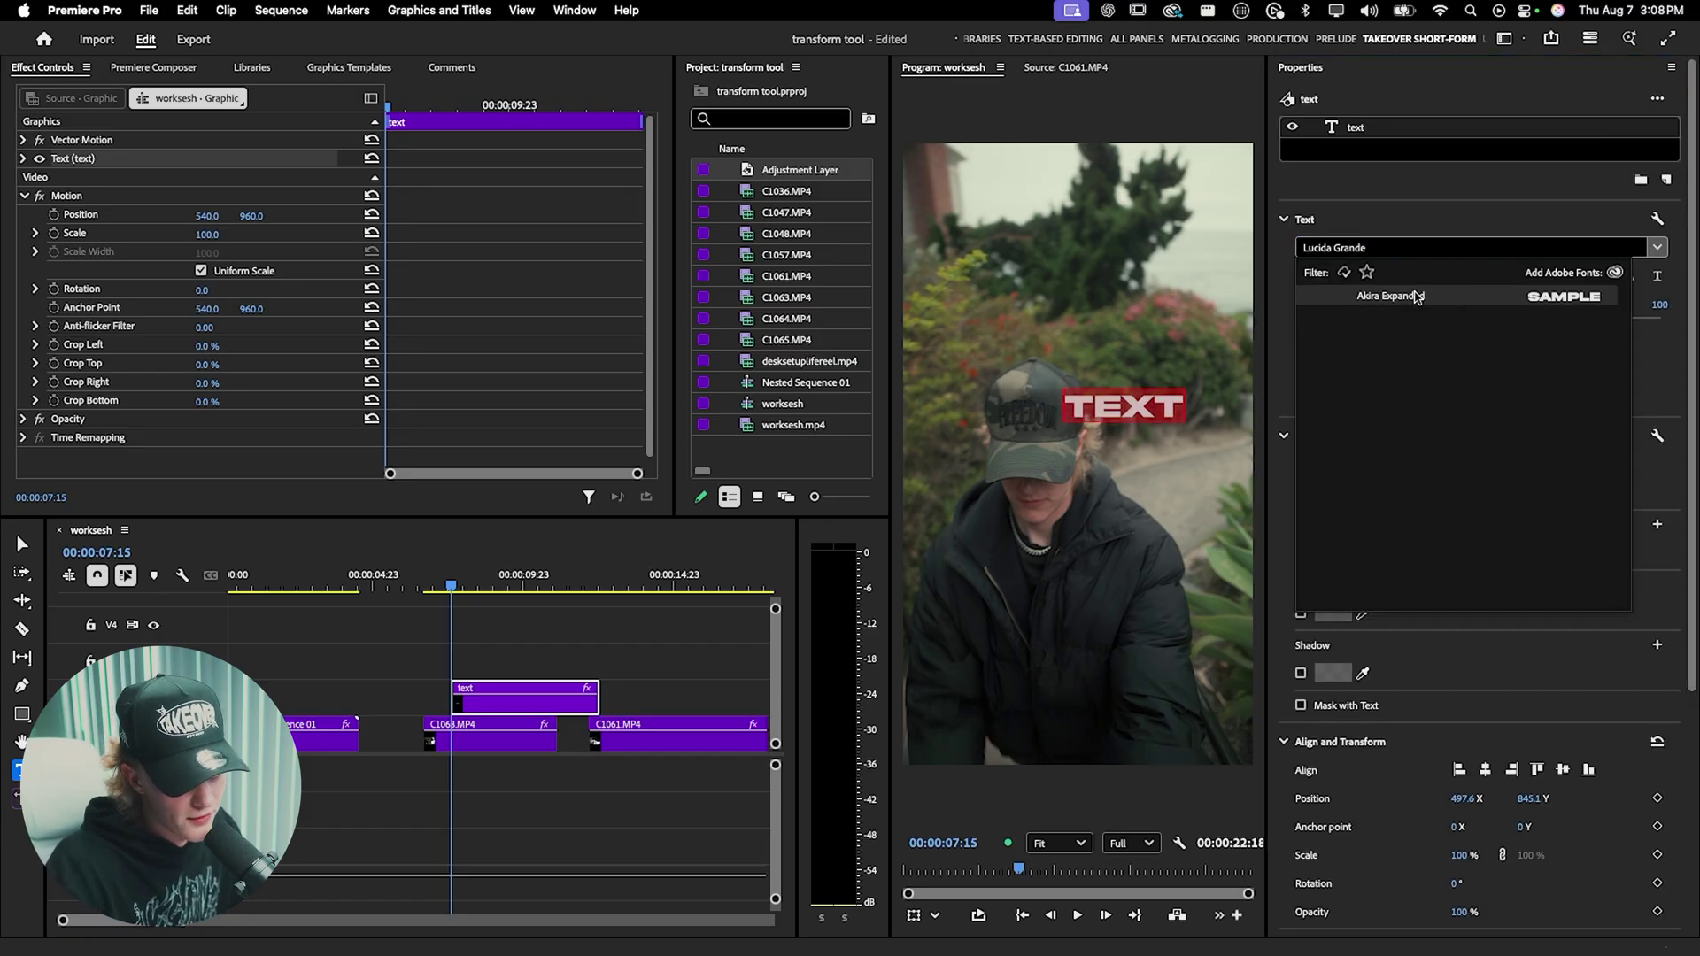
left_click(1416, 300)
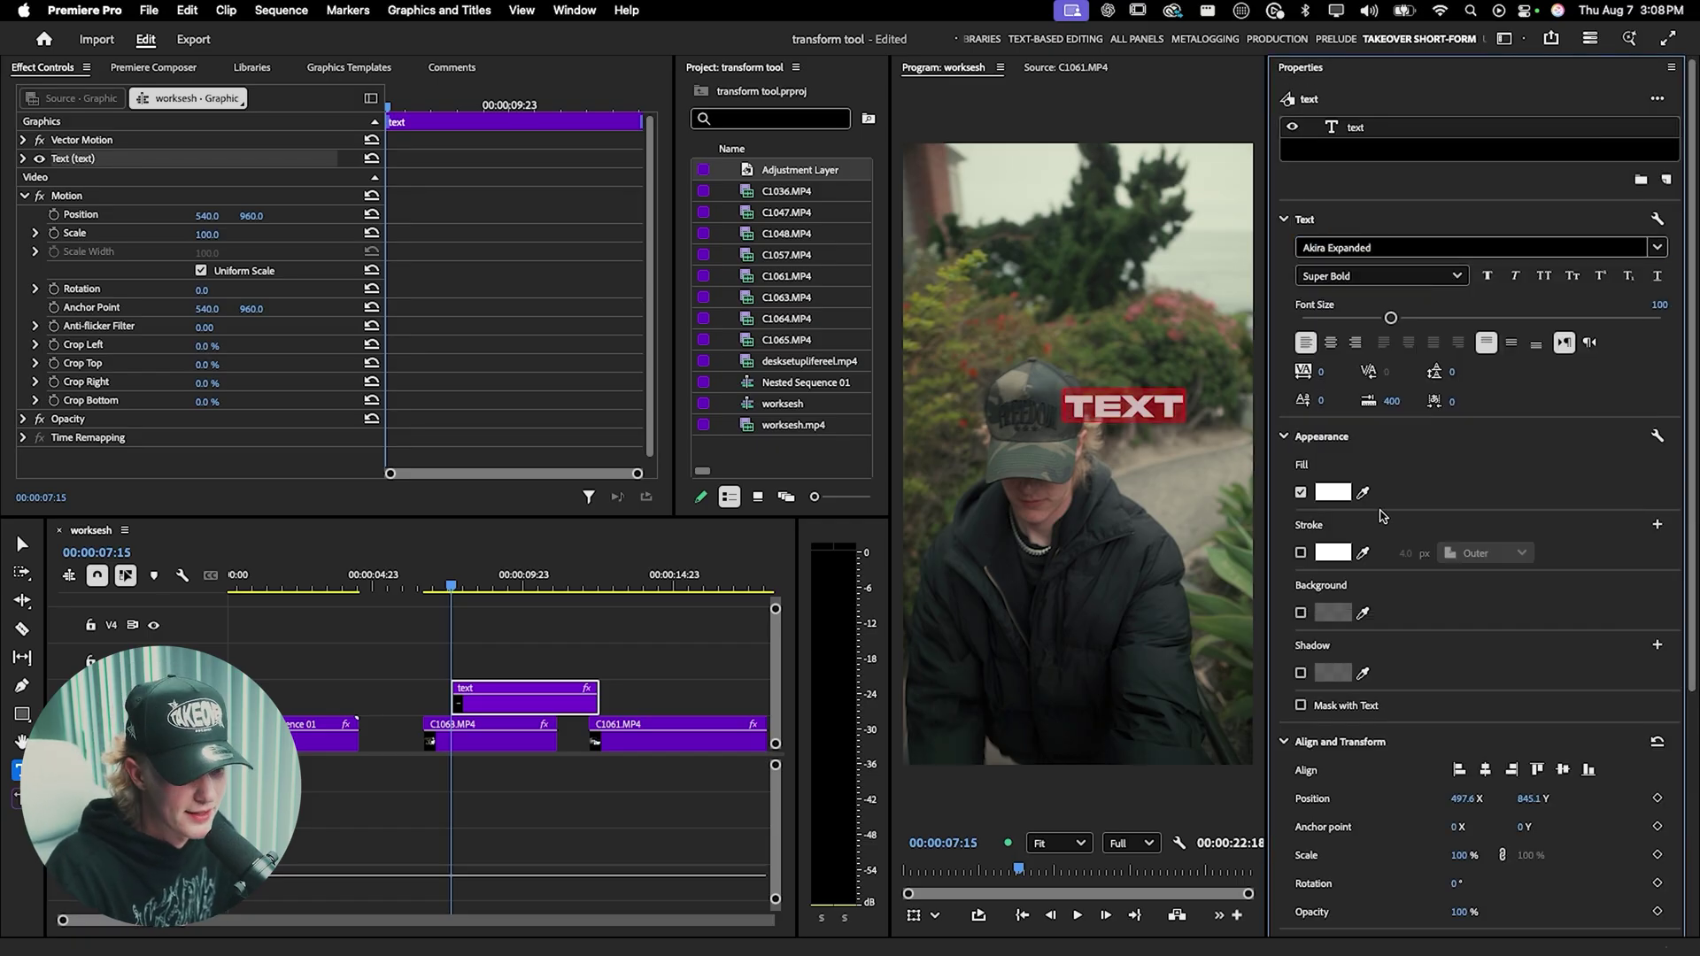
left_click(1563, 770)
left_click(580, 651)
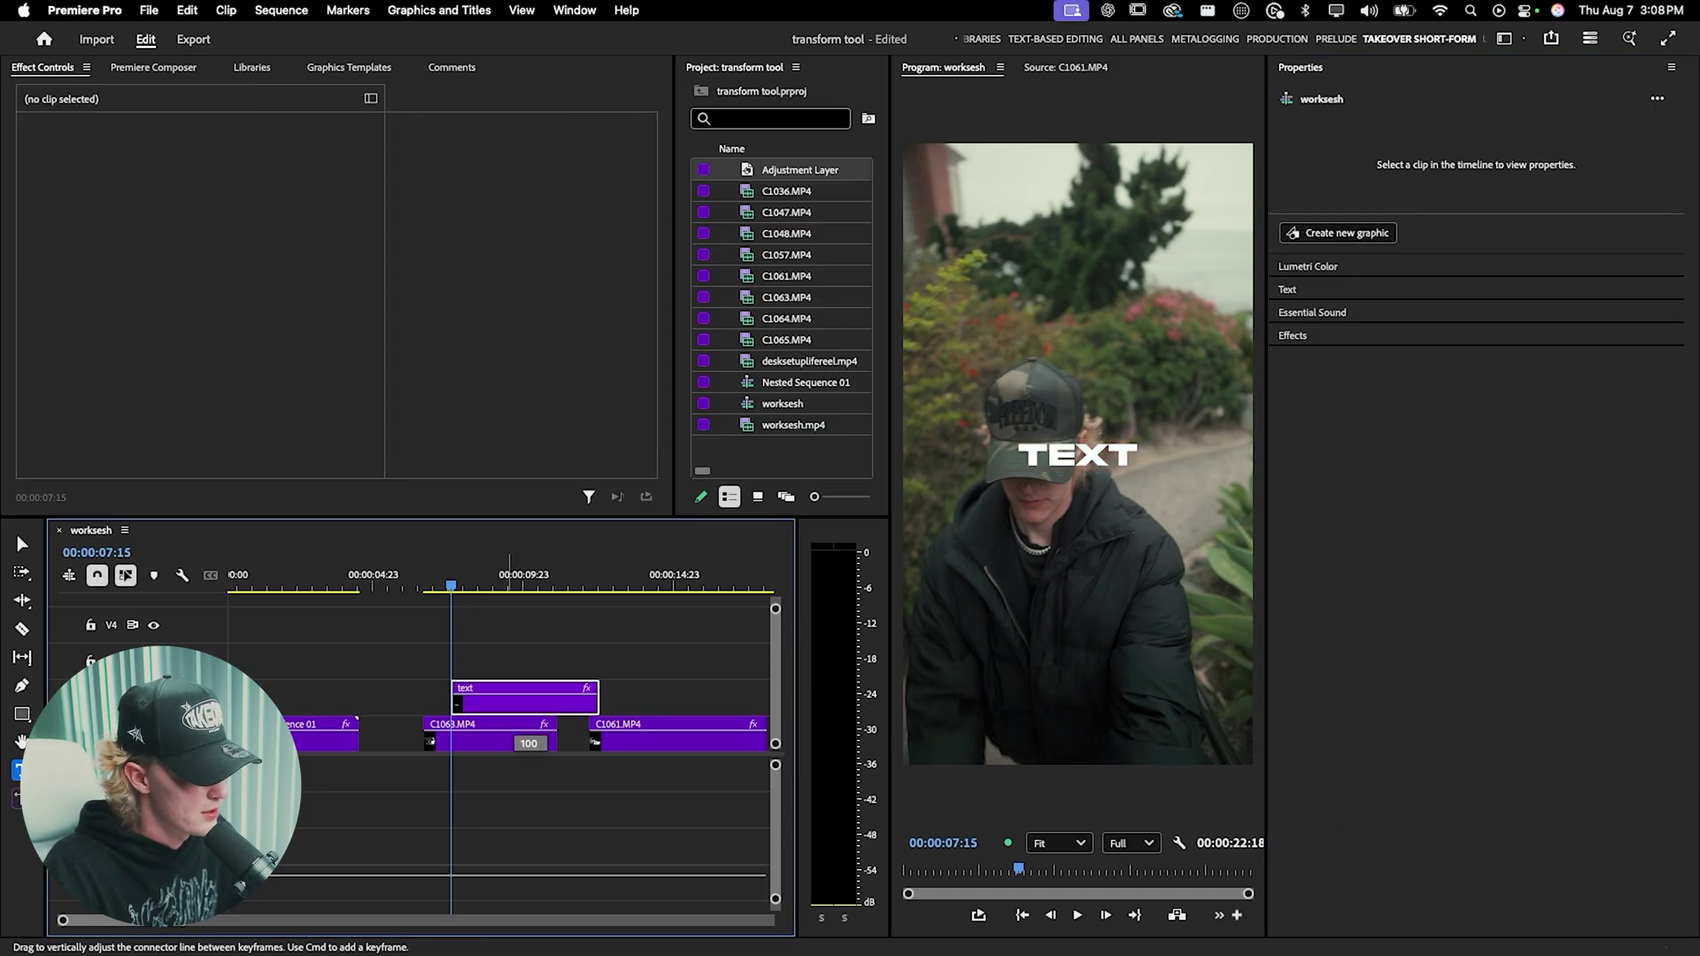
- Move and trim the text clip to span C1063.MP4, and set the graphic's position to 528, 1077
left_click(517, 706)
left_click_drag(545, 708, 523, 708)
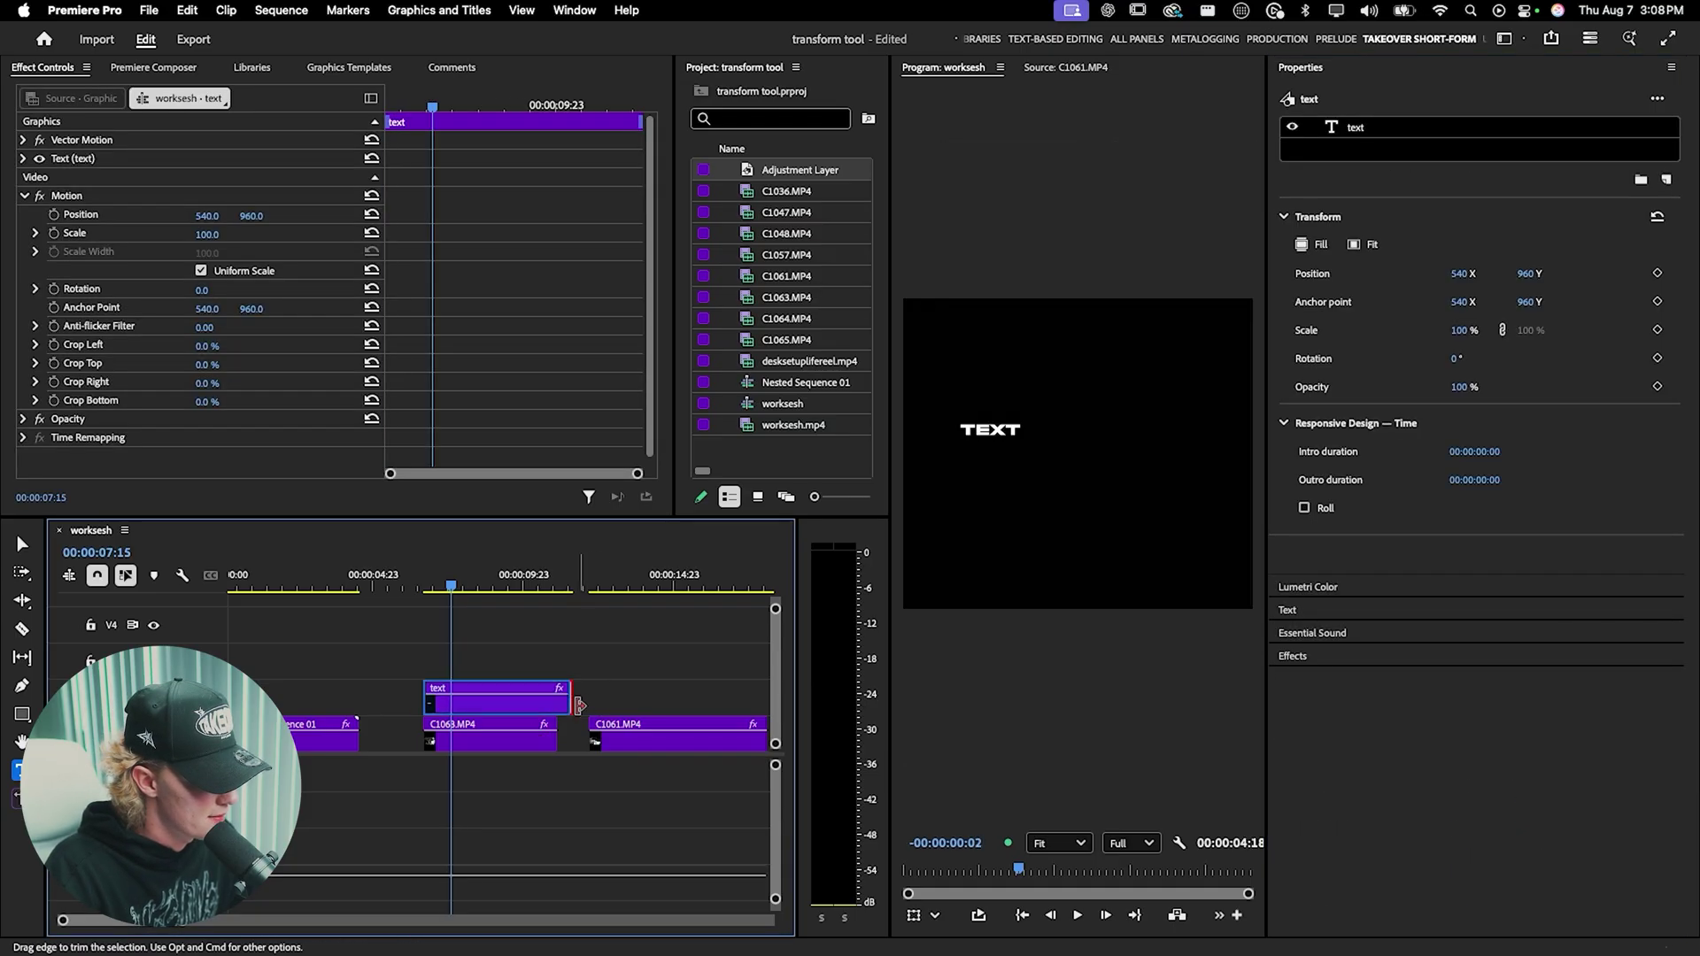
left_click_drag(1525, 273, 1629, 275)
left_click_drag(1459, 274, 1448, 273)
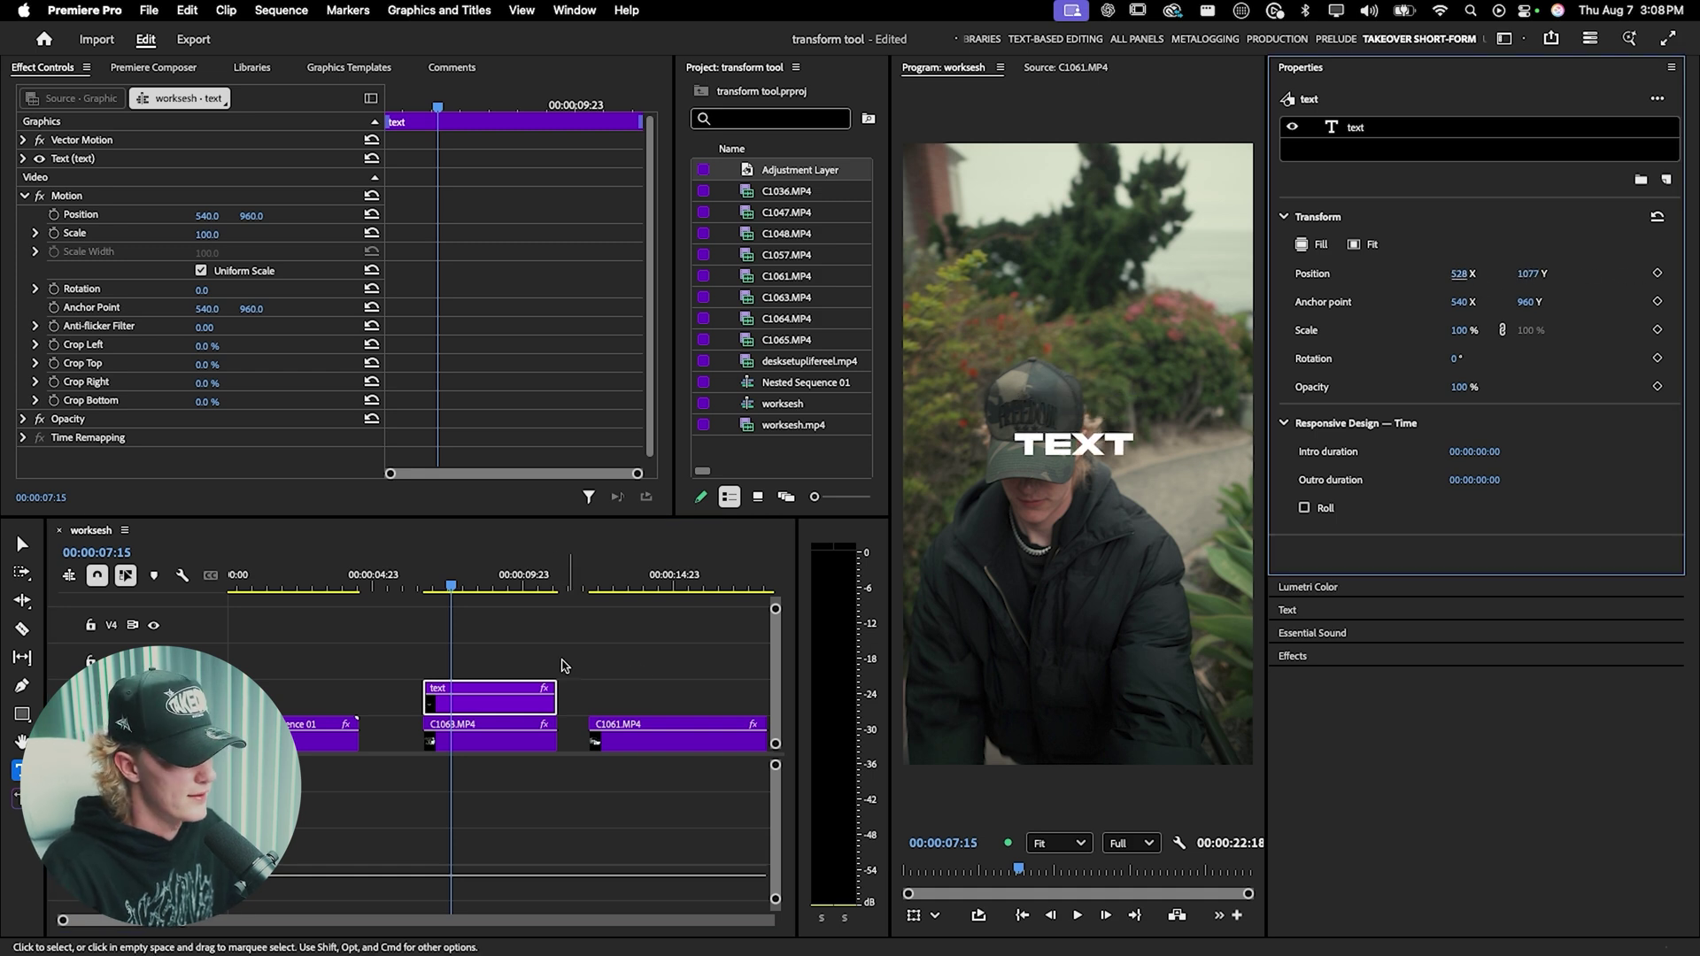
left_click(531, 689)
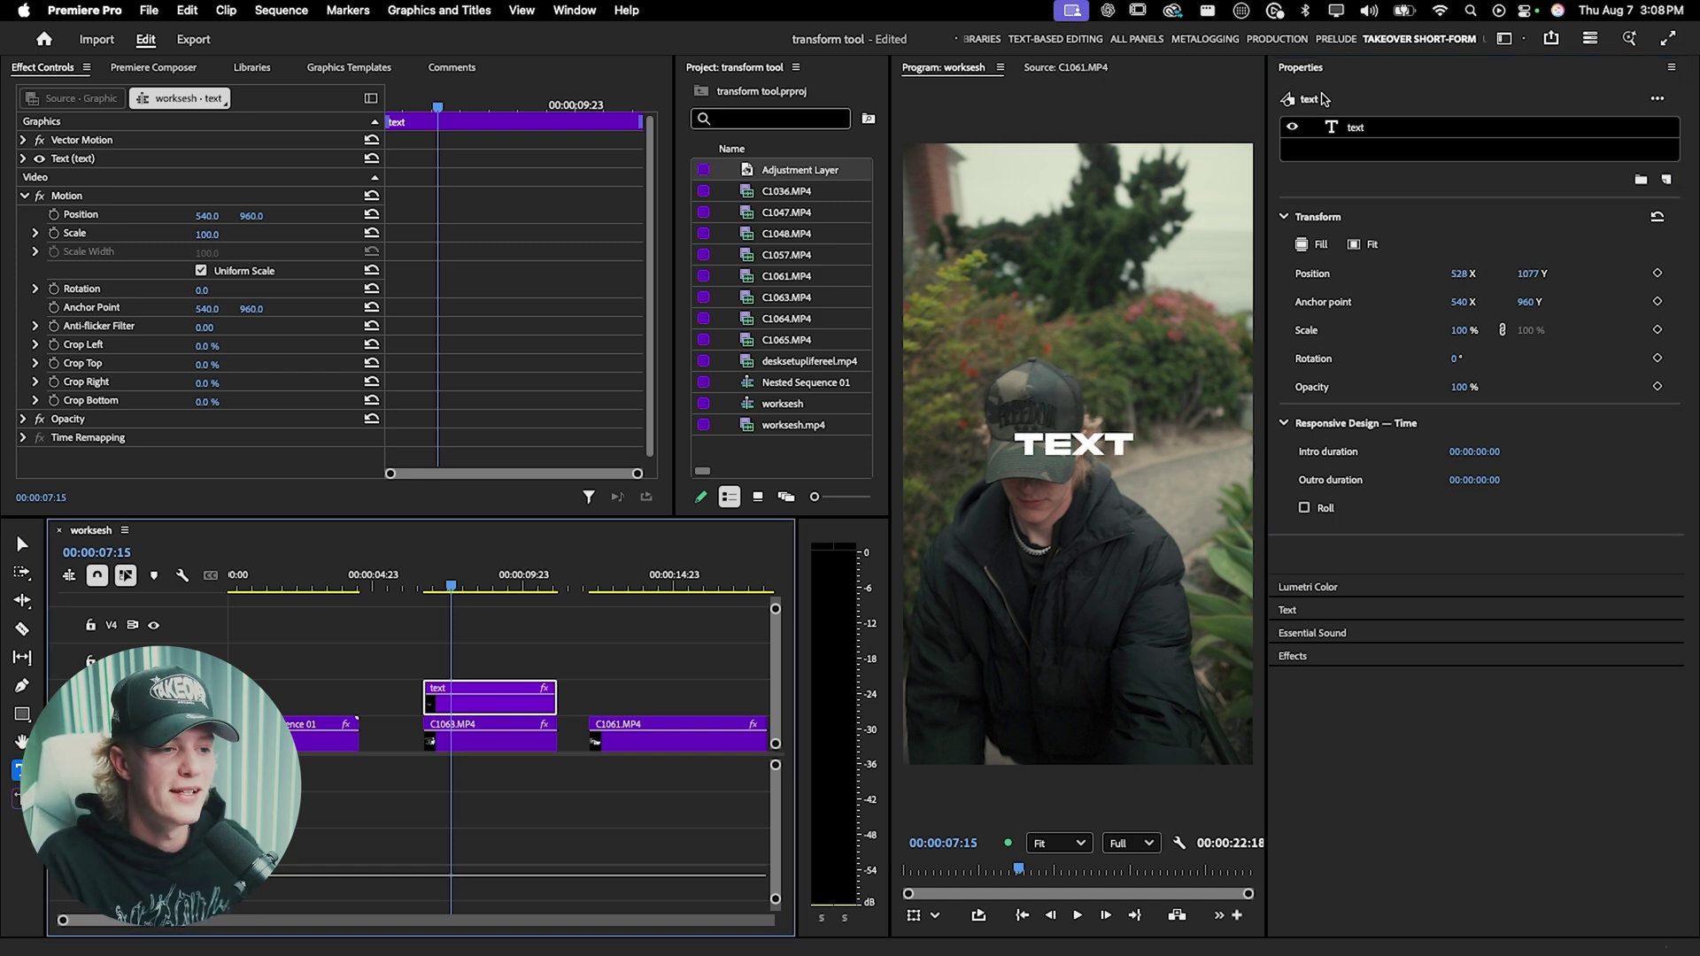
- Find the Transform effects and apply the ViralFX- Transform (motion blur enabled) preset to the text clip
left_click(1314, 70)
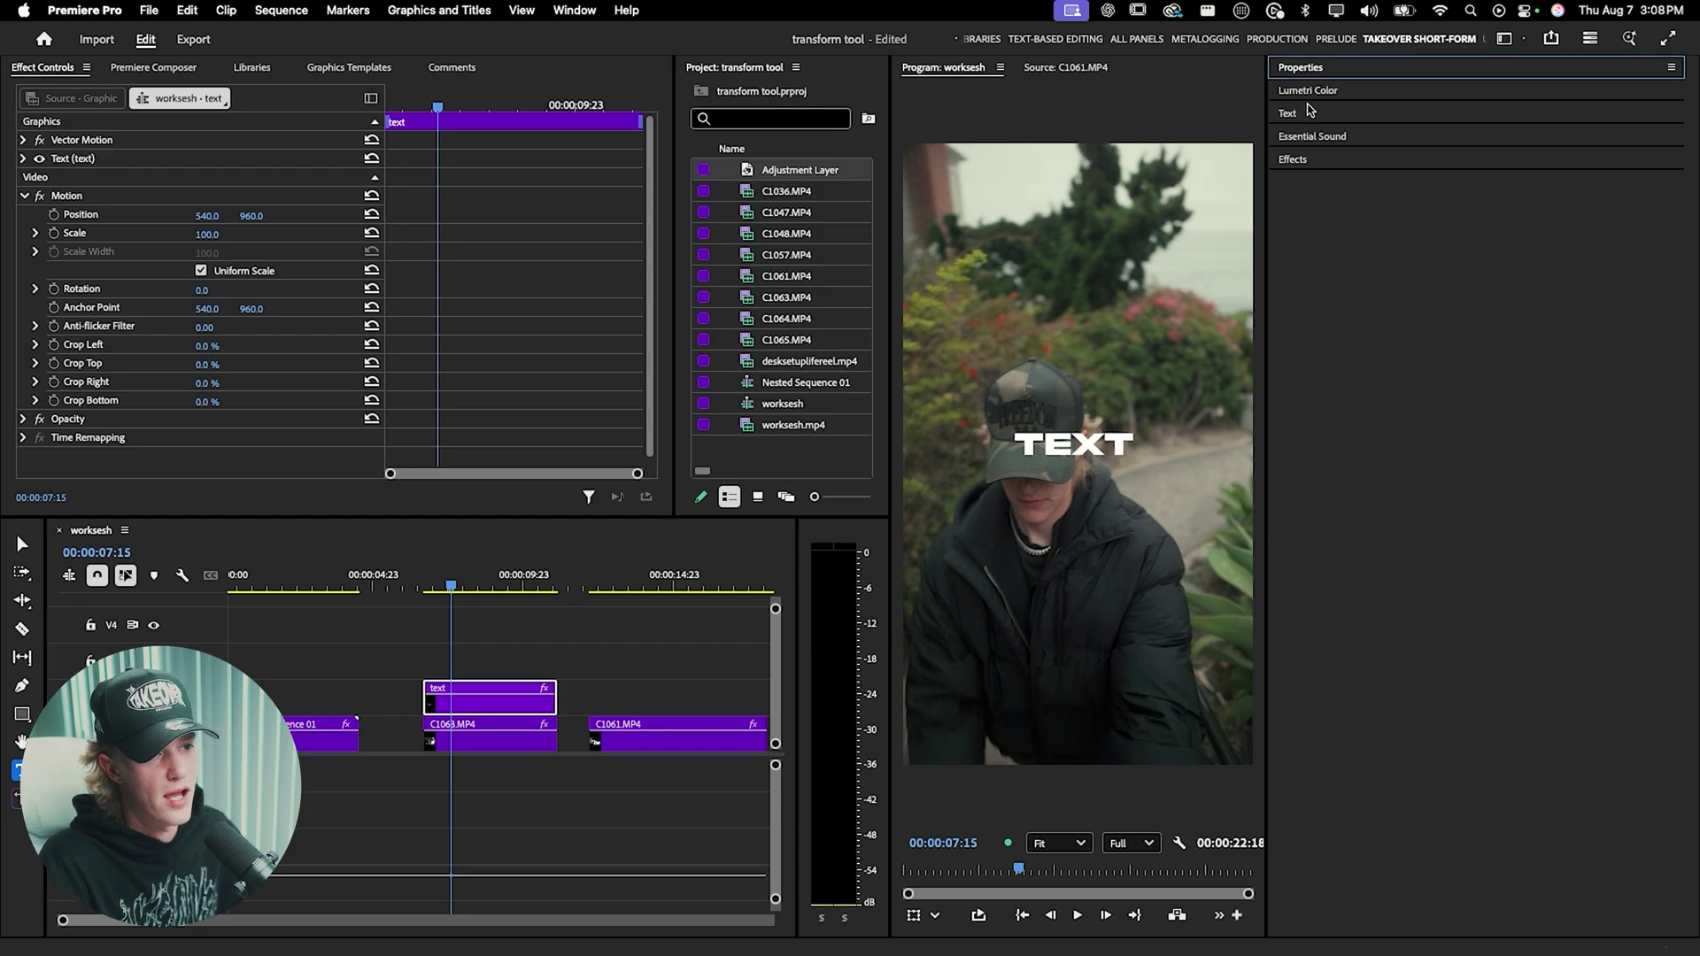
left_click(1309, 164)
left_click(1352, 189)
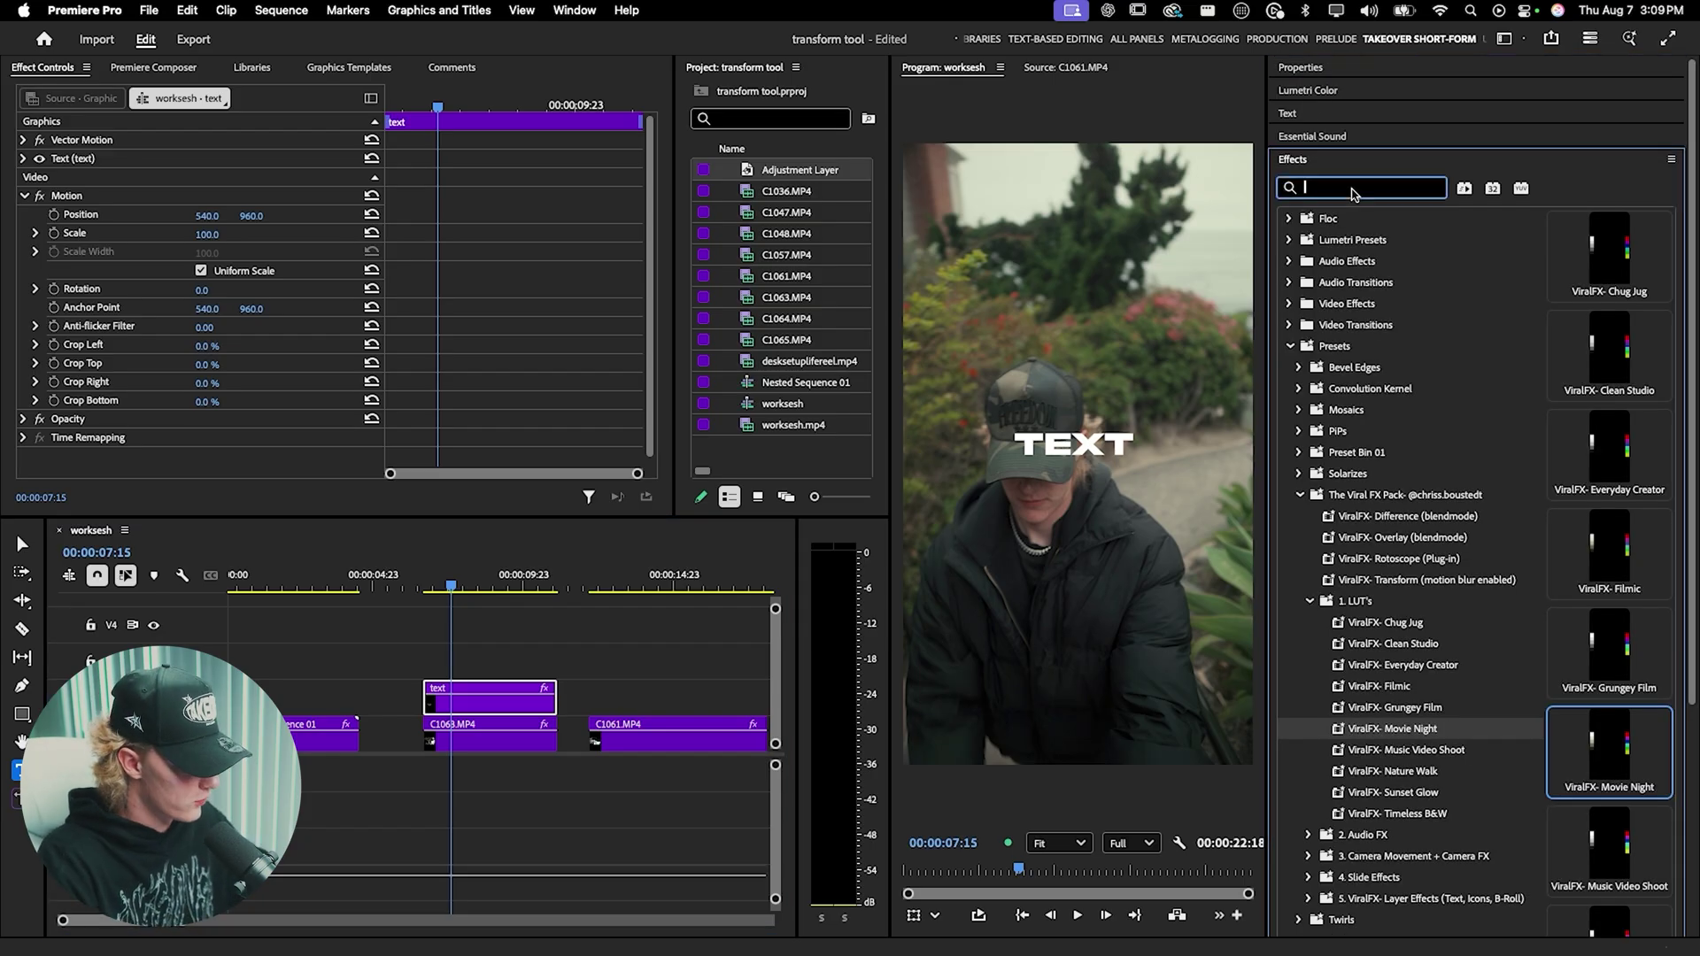
type("transform")
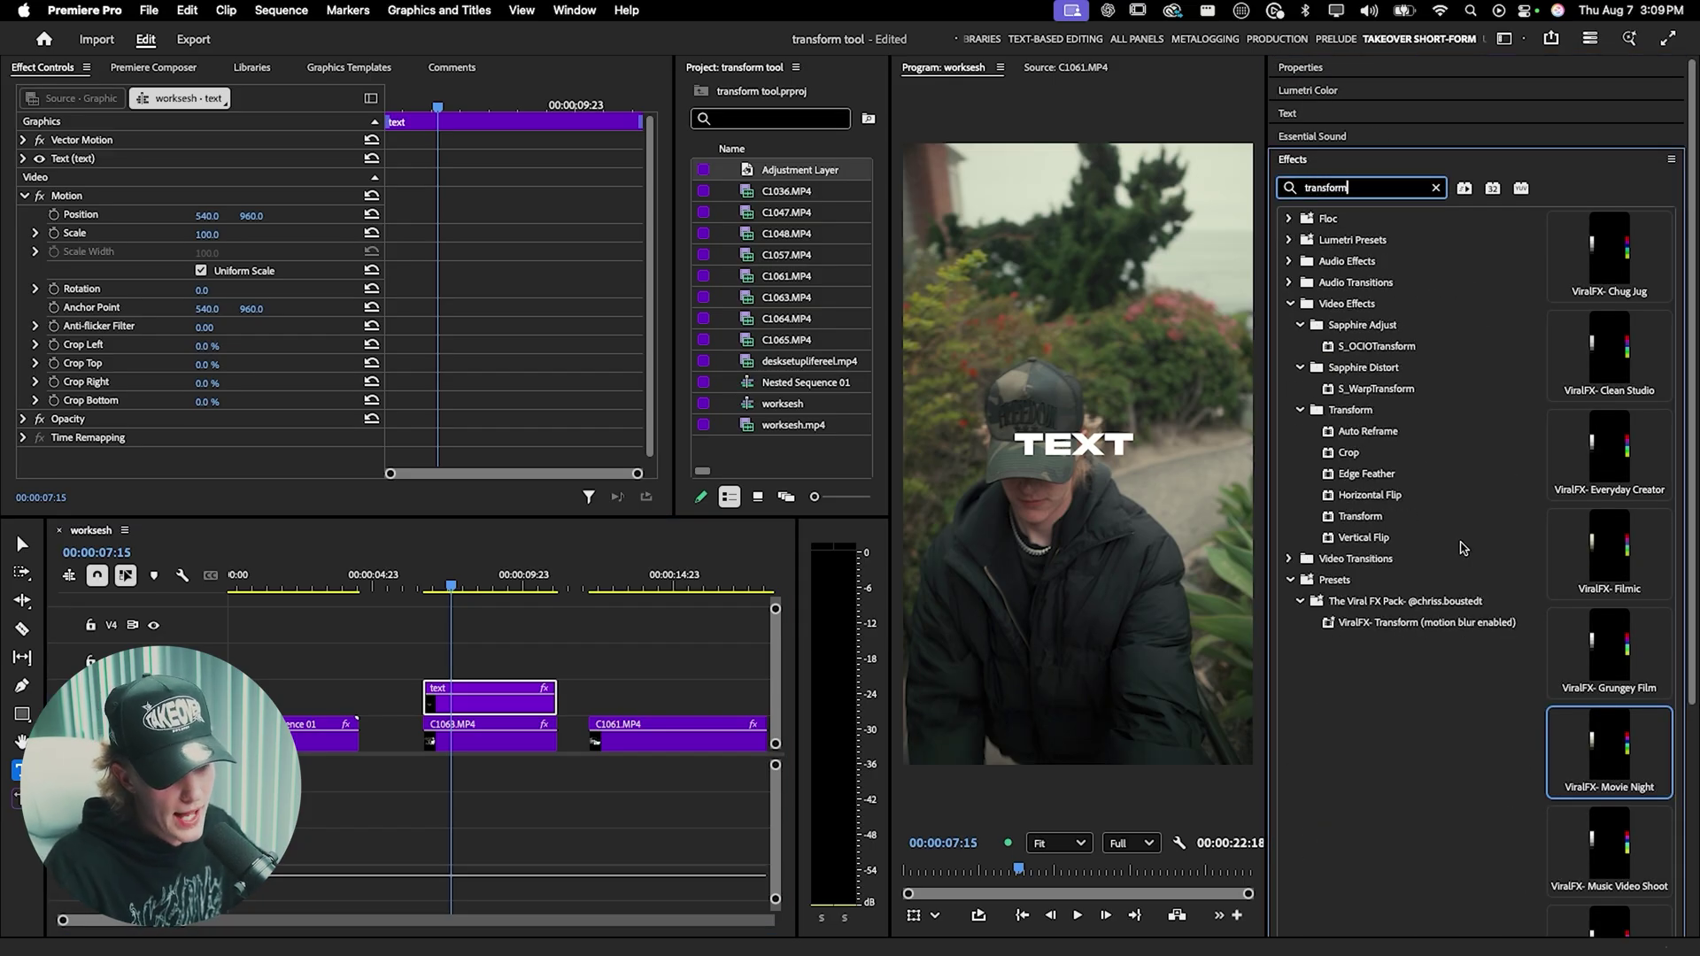
left_click_drag(1432, 627, 503, 695)
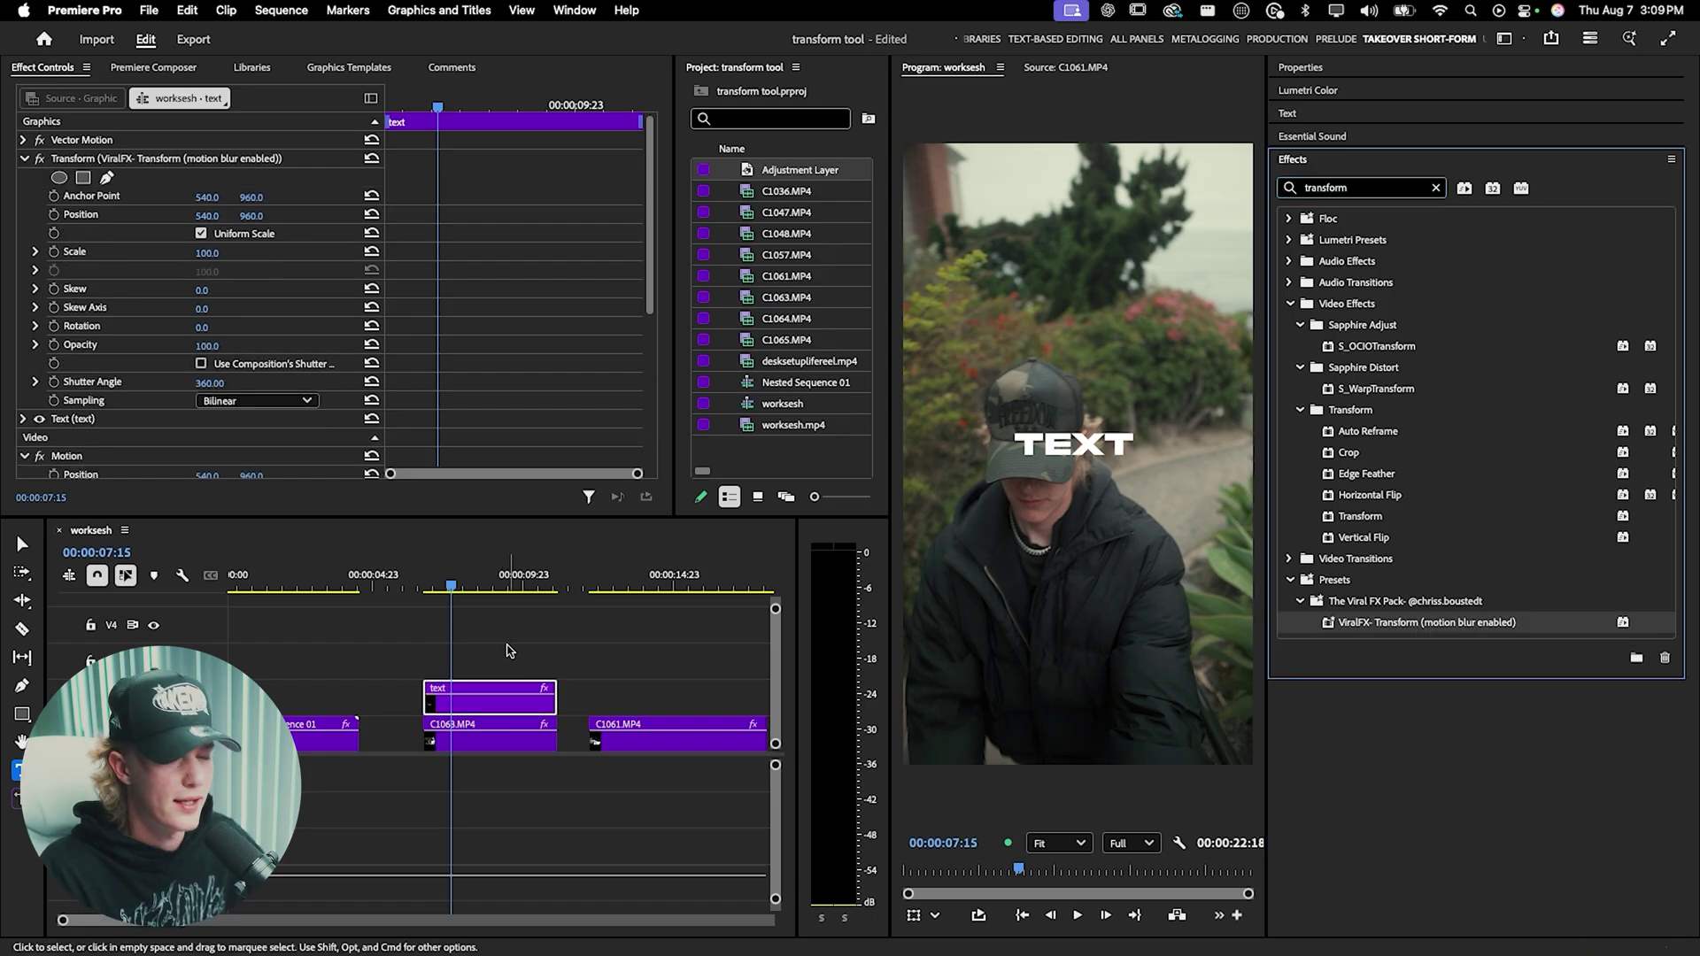
scroll(520, 340, "down", 5)
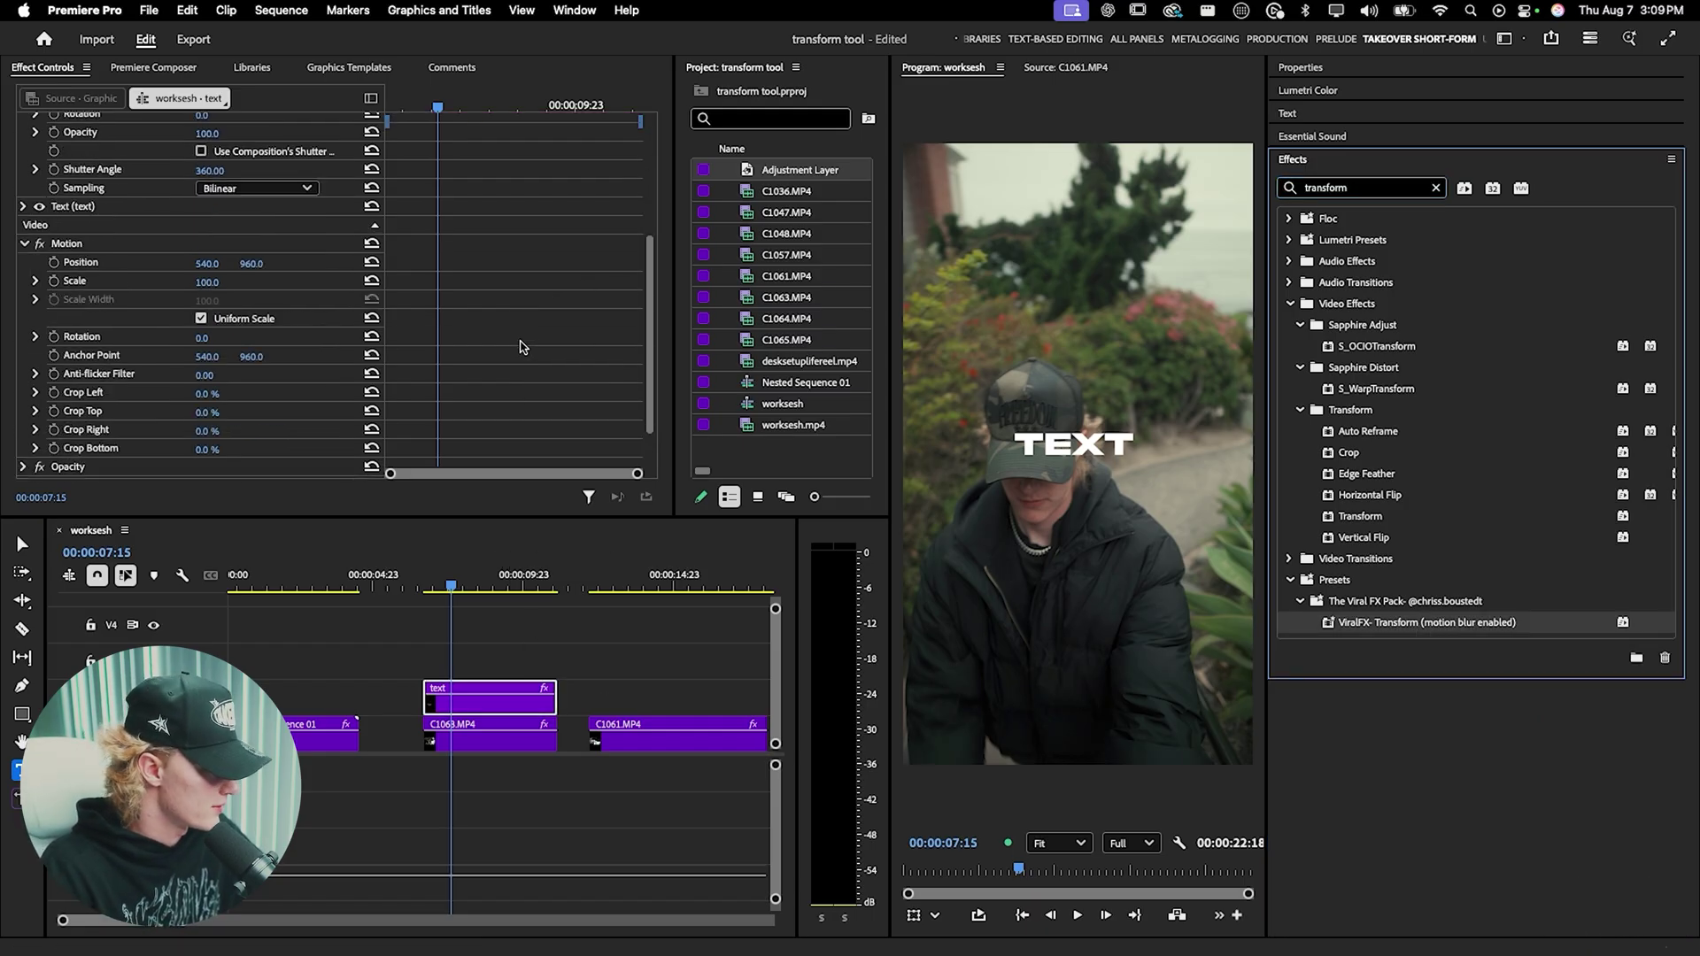
scroll(520, 342, "down", 2)
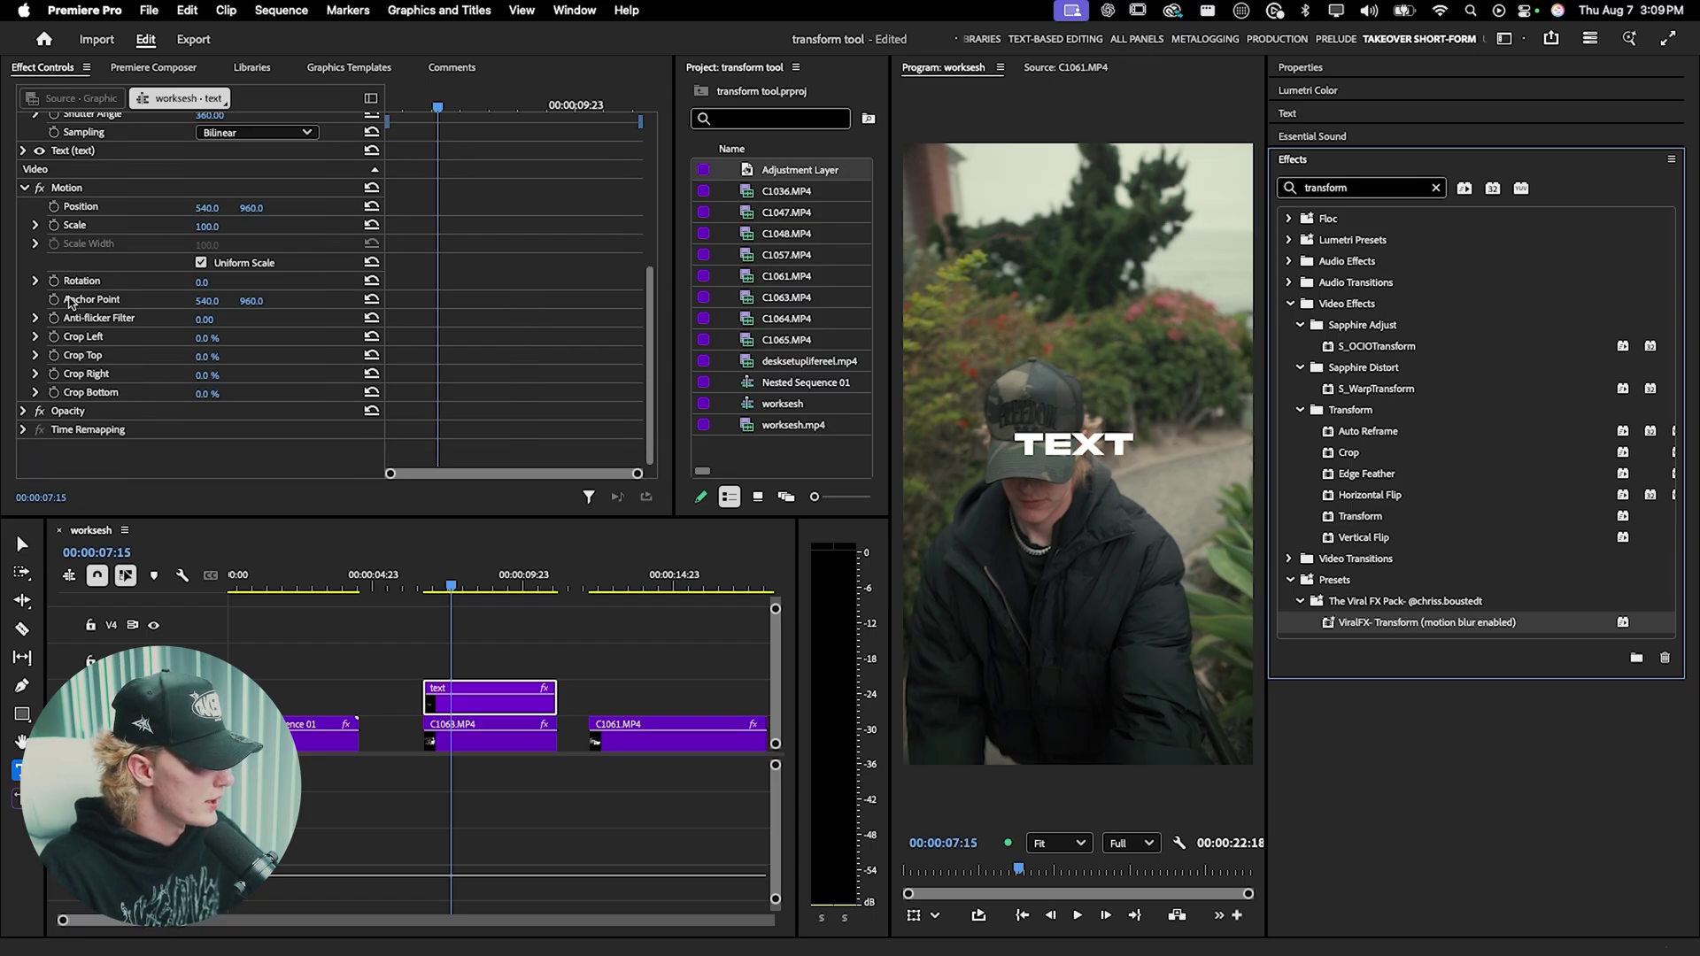
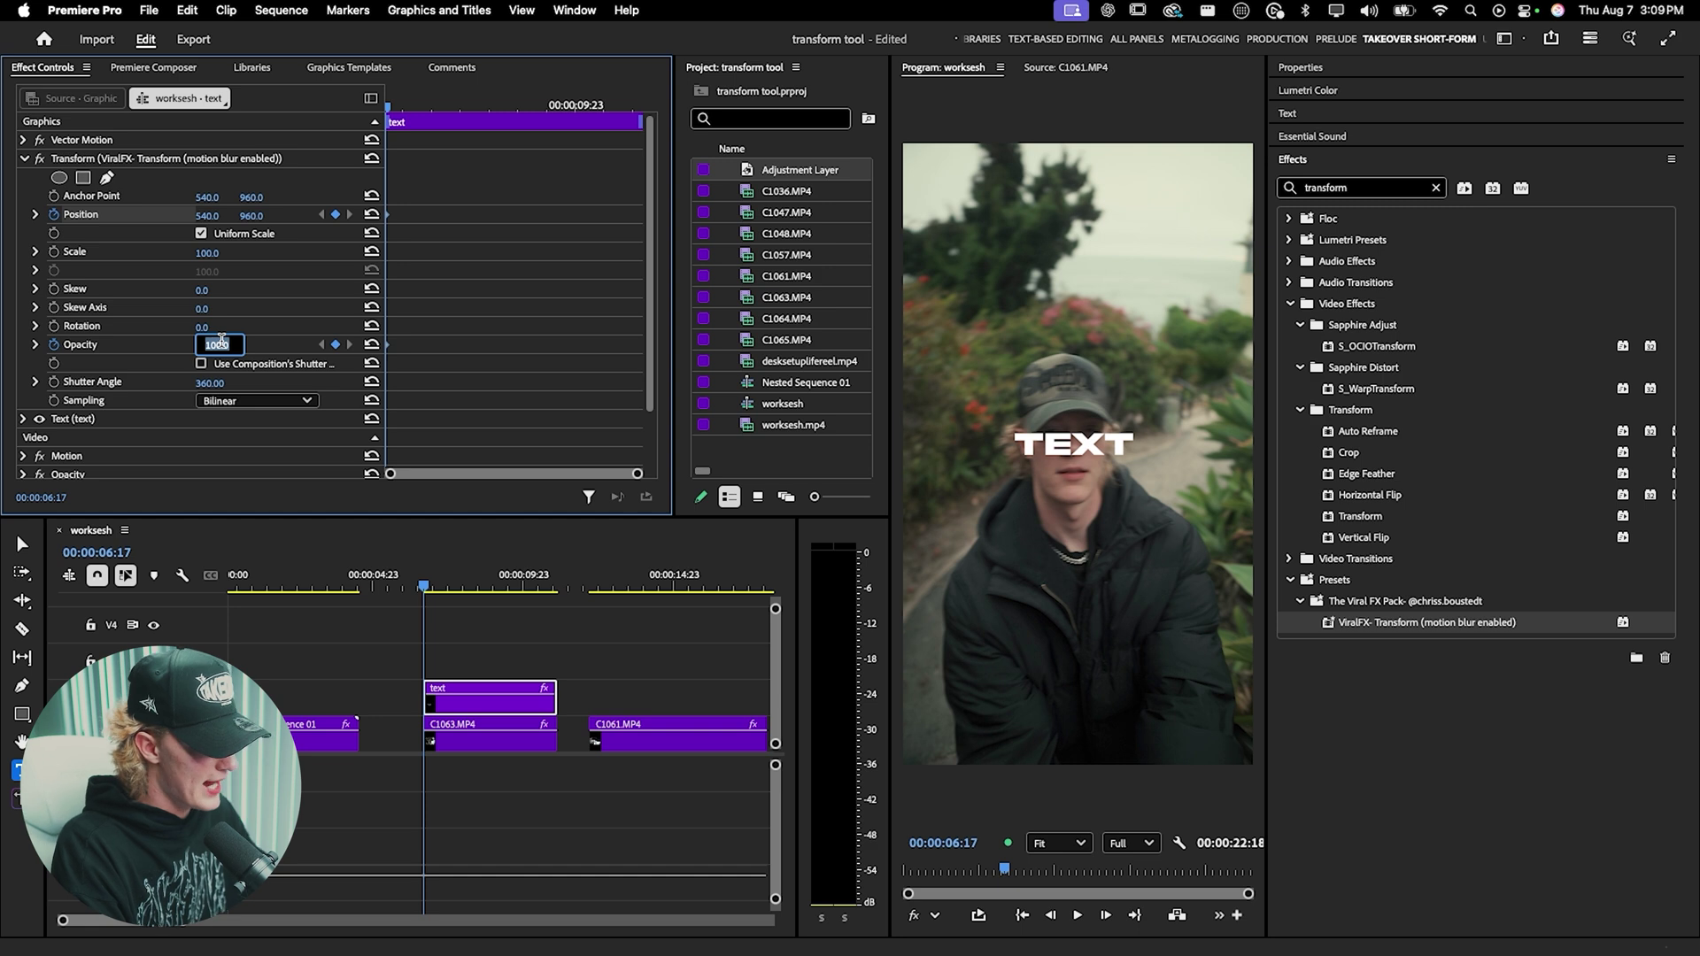
- Keyframe the text's Transform opacity from 30 at 00:00:06:17 to 100 at 00:00:07:03 and play back the fade
key("Return")
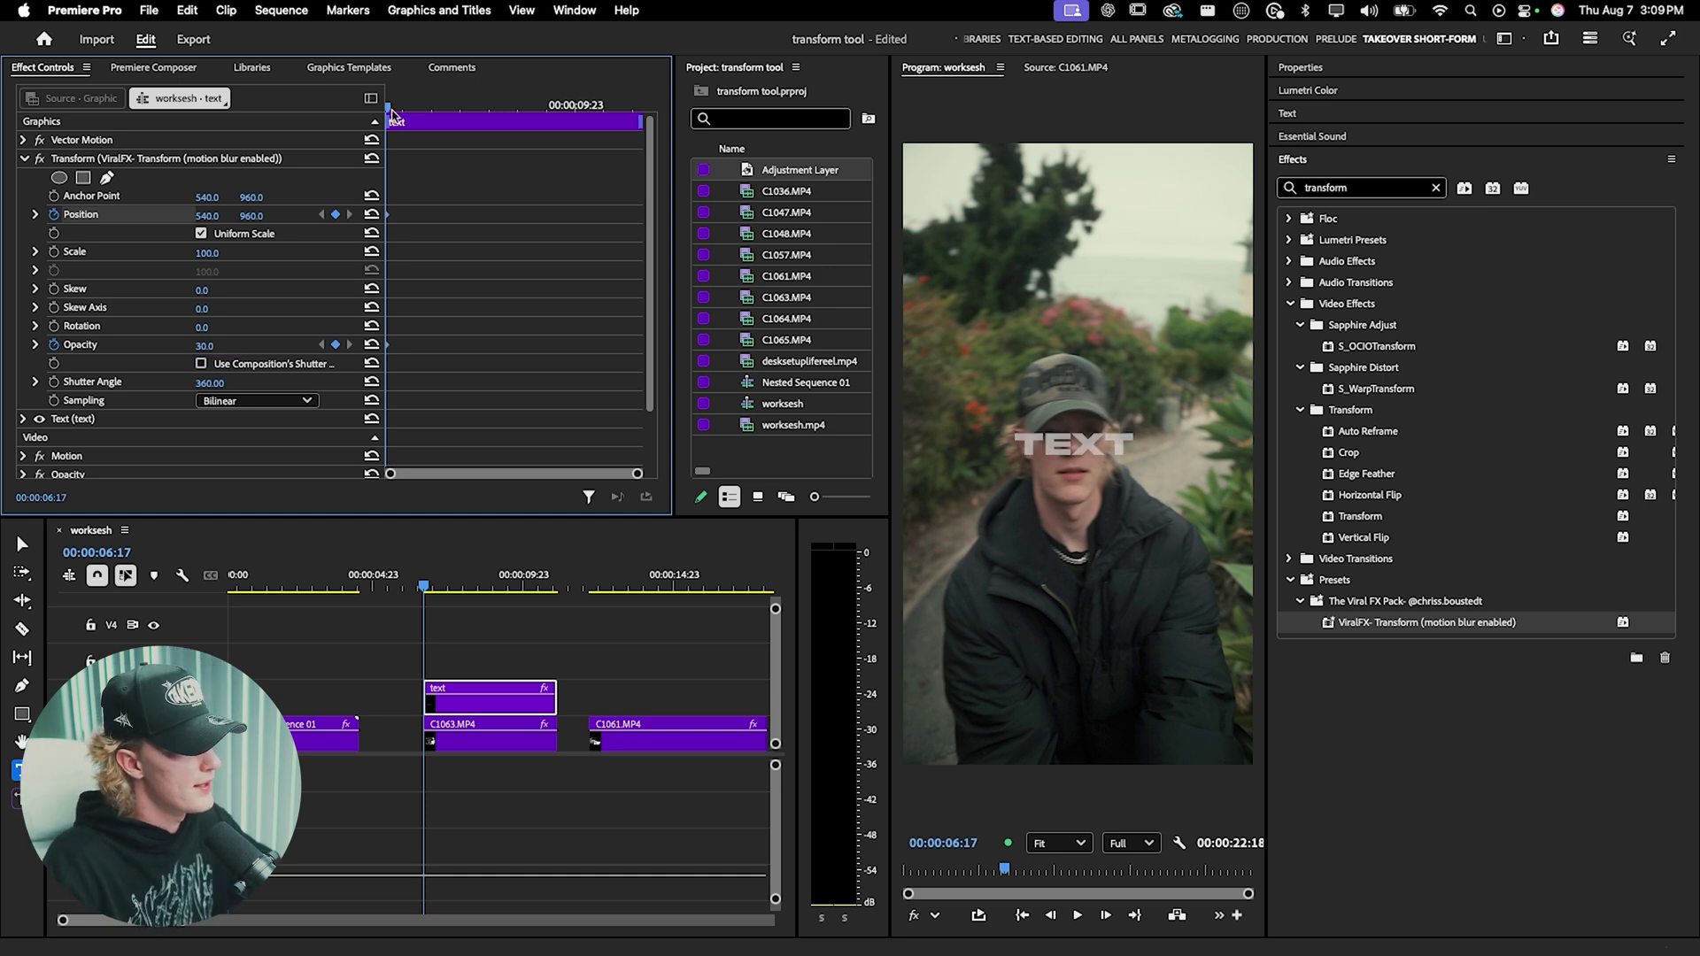
left_click(392, 108)
left_click_drag(391, 109, 410, 108)
left_click_drag(208, 347, 223, 347)
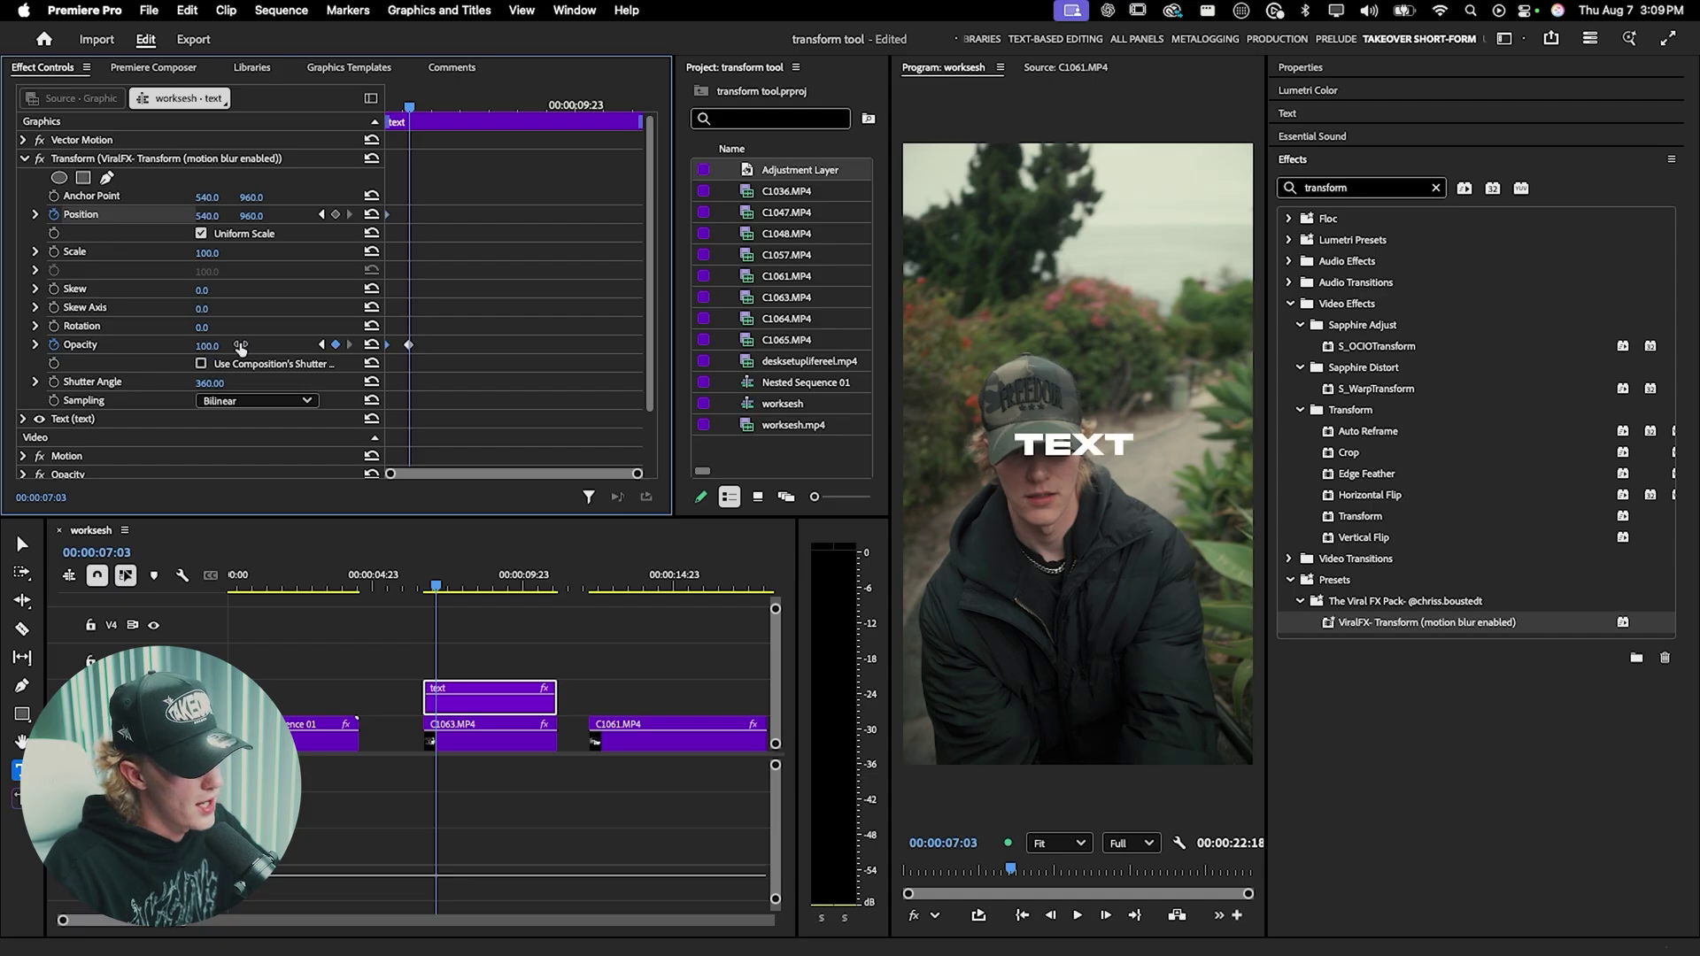
left_click_drag(397, 107, 285, 115)
key("space")
key("space")
key("space")
key("space")
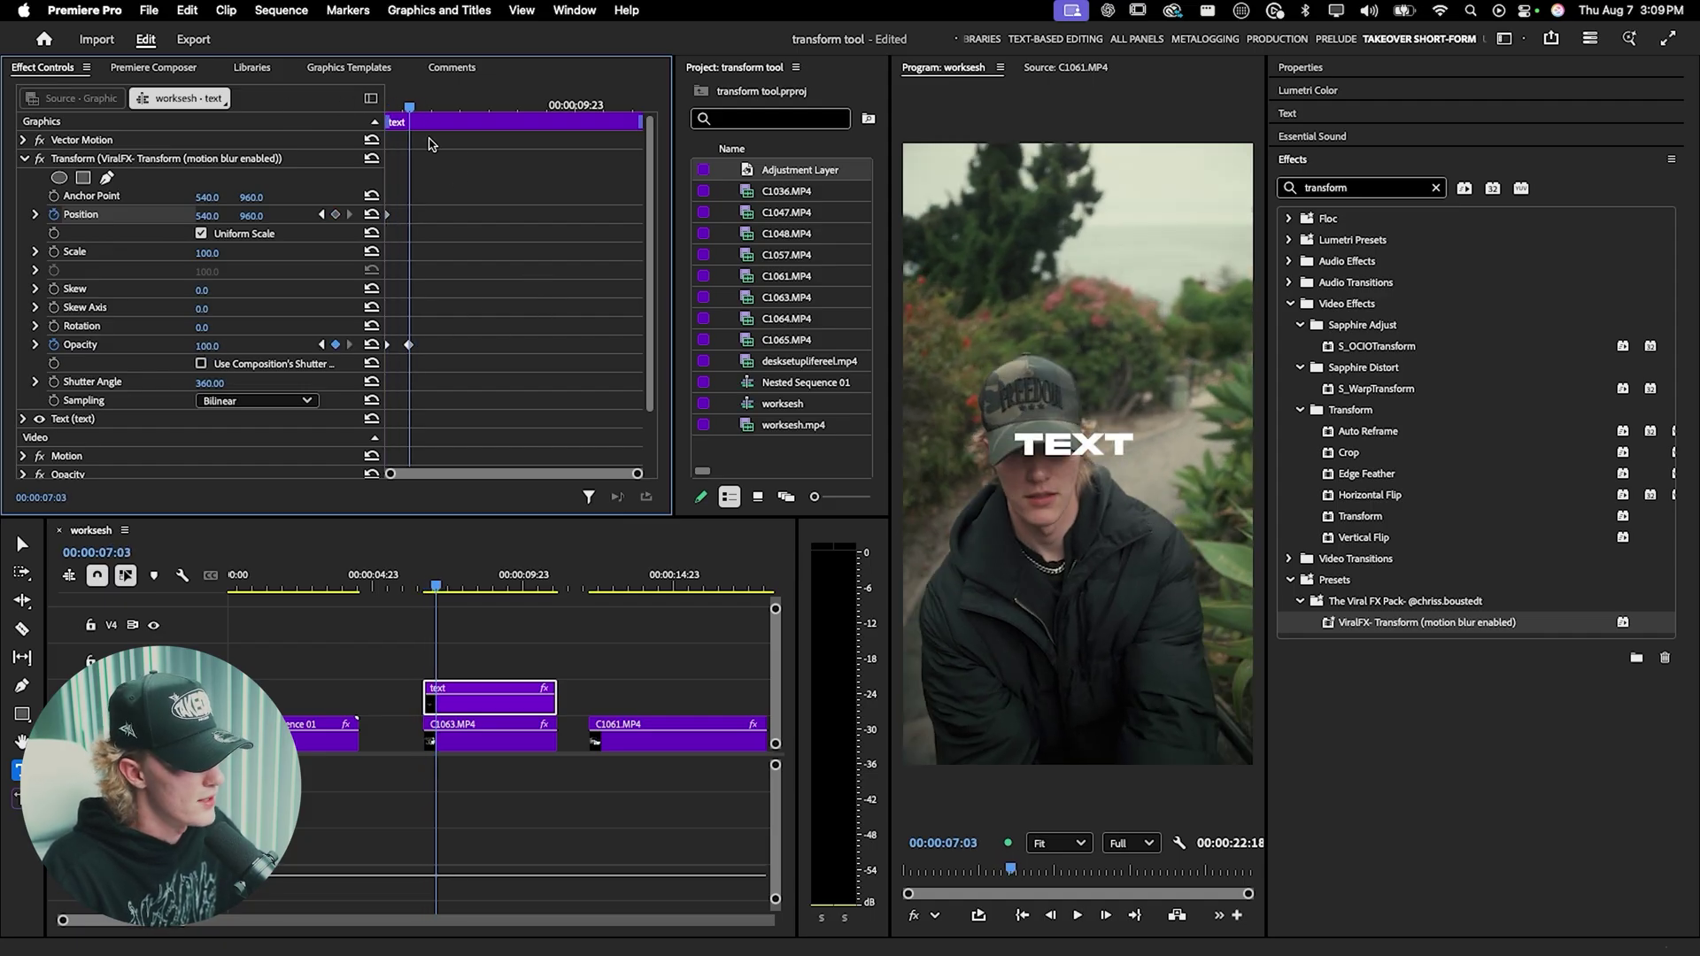
- Set the text's Transform opacity keyframe at 00:00:06:17 to 7 and preview the fade-in
left_click_drag(409, 107, 380, 110)
left_click_drag(210, 345, 189, 345)
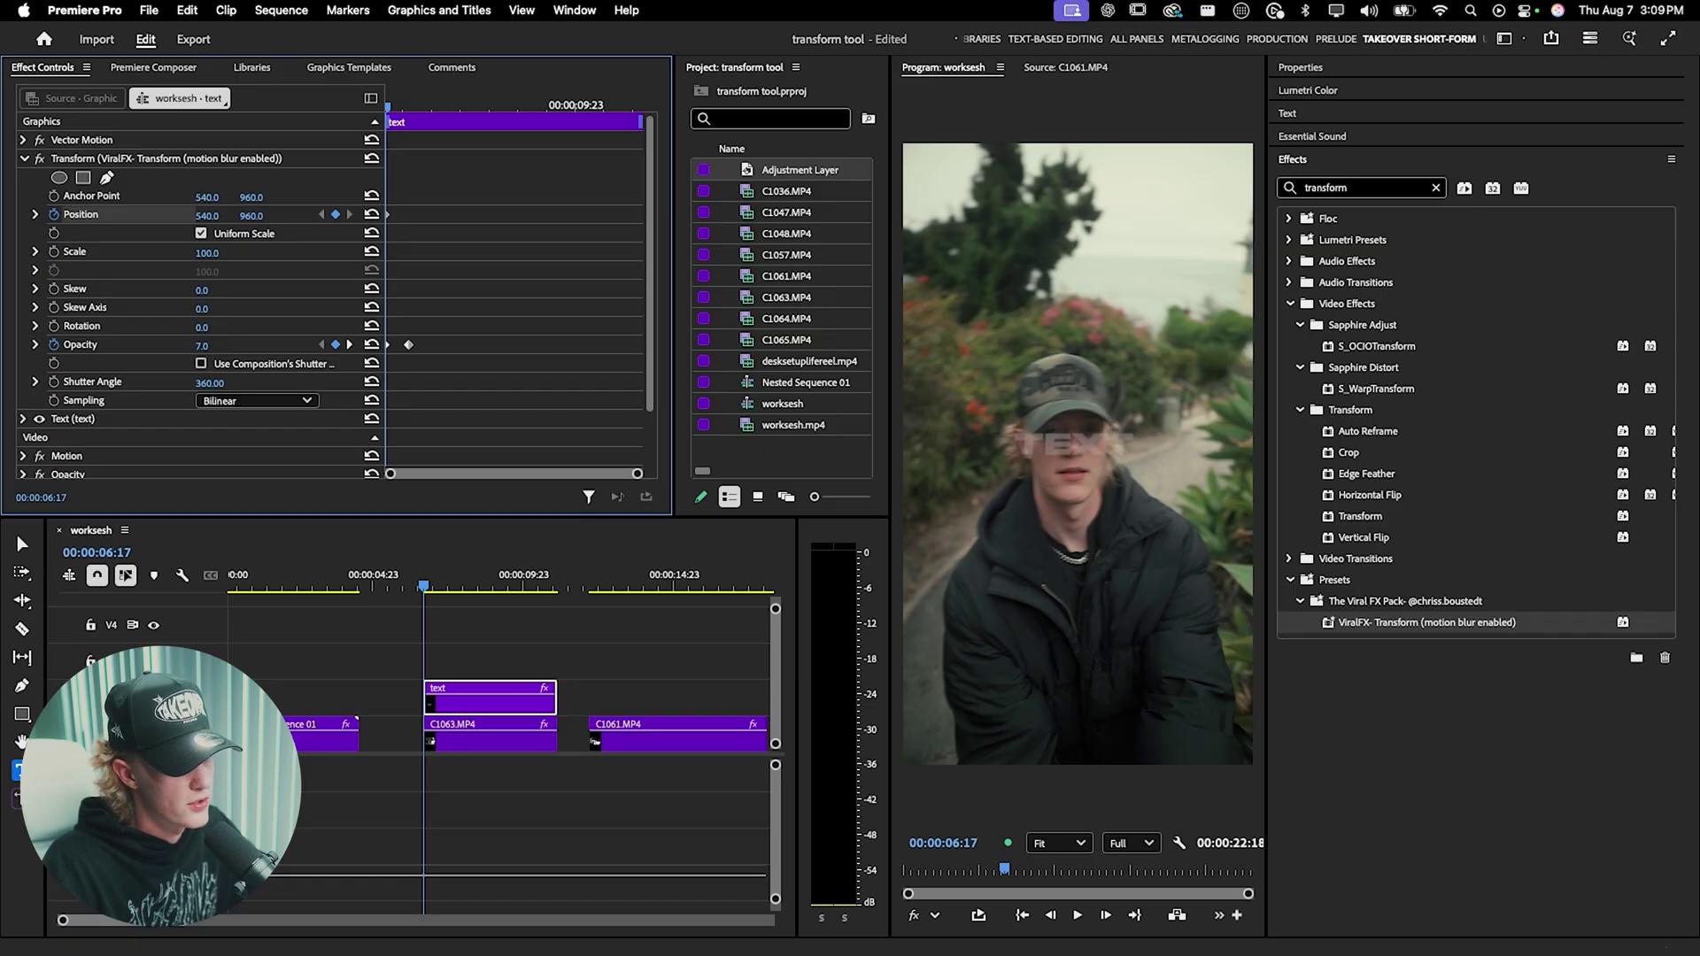
key("space")
key("space")
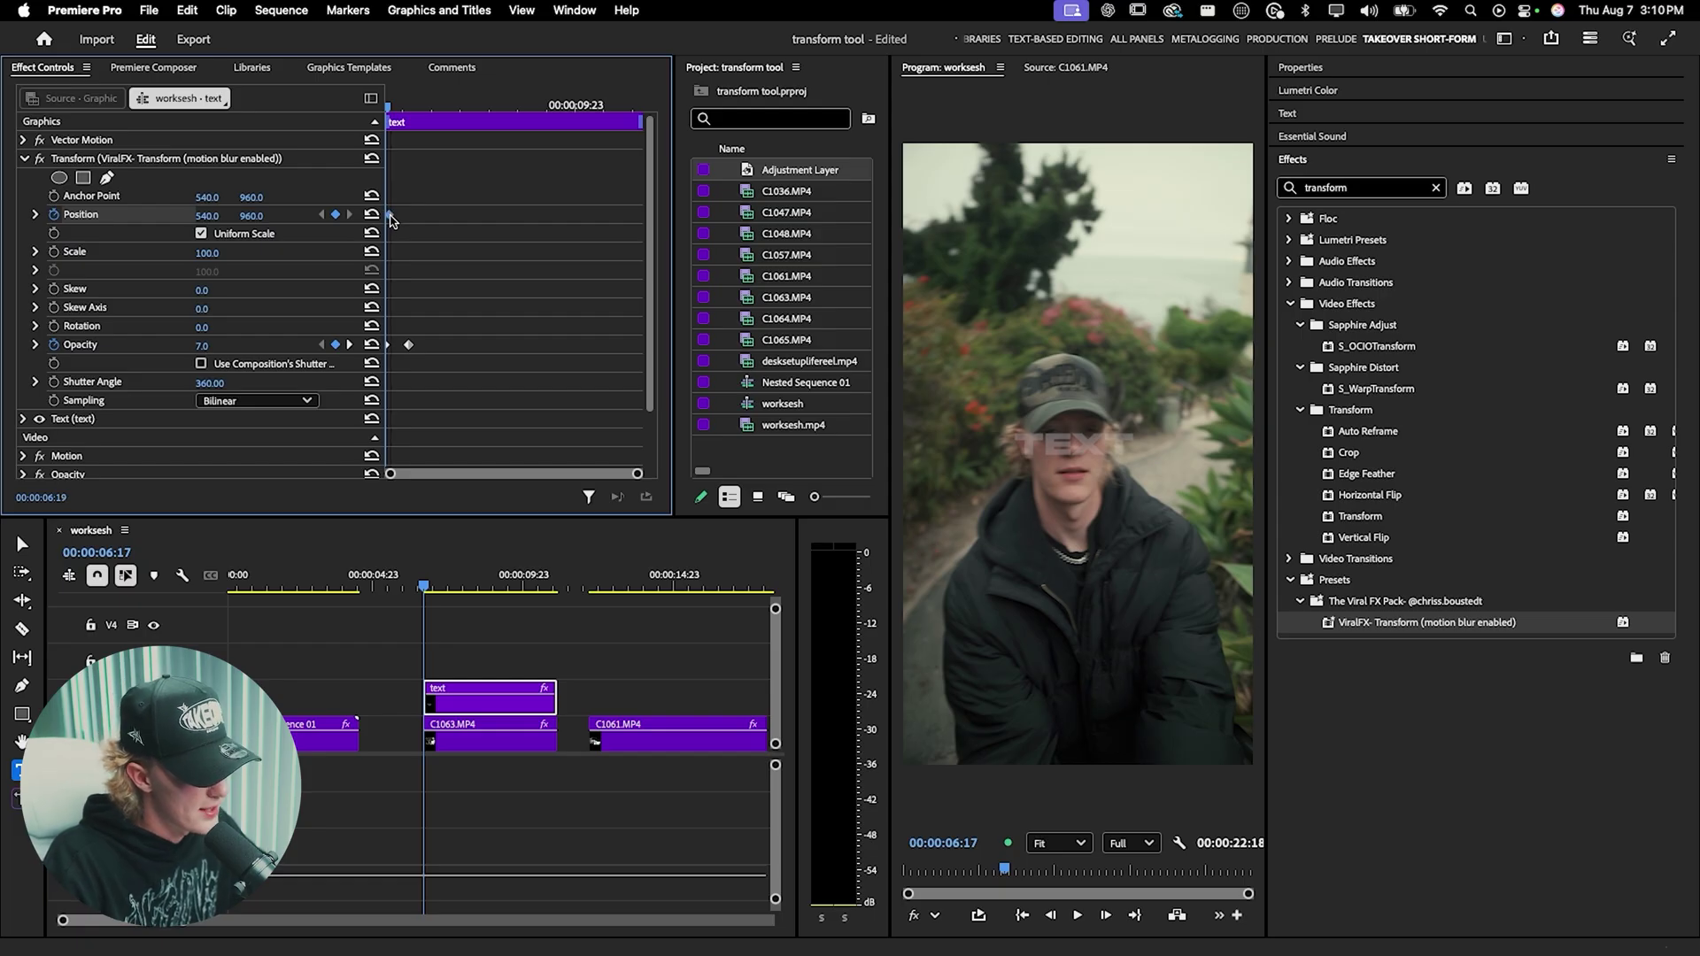
- Animate the text's Transform position from 540, 1589 at 00:00:06:17 to 540, 960 at about 00:00:07:09, with Bezier temporal interpolation
left_click_drag(255, 215, 670, 215)
left_click_drag(389, 215, 434, 215)
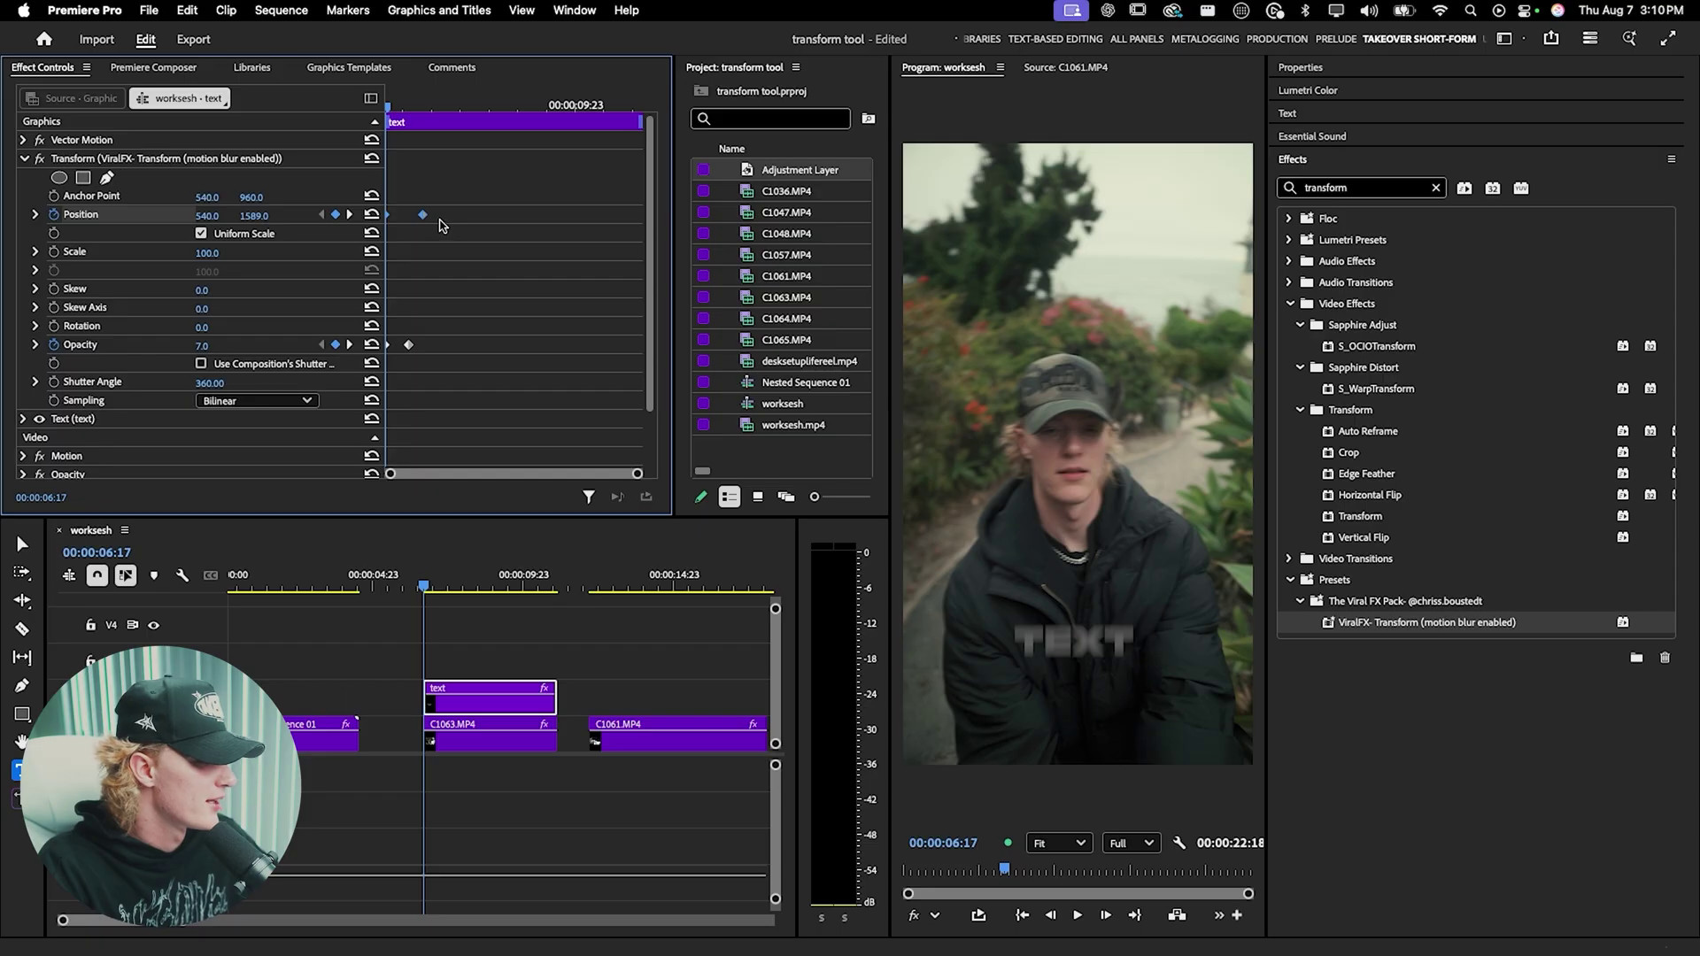
right_click(424, 216)
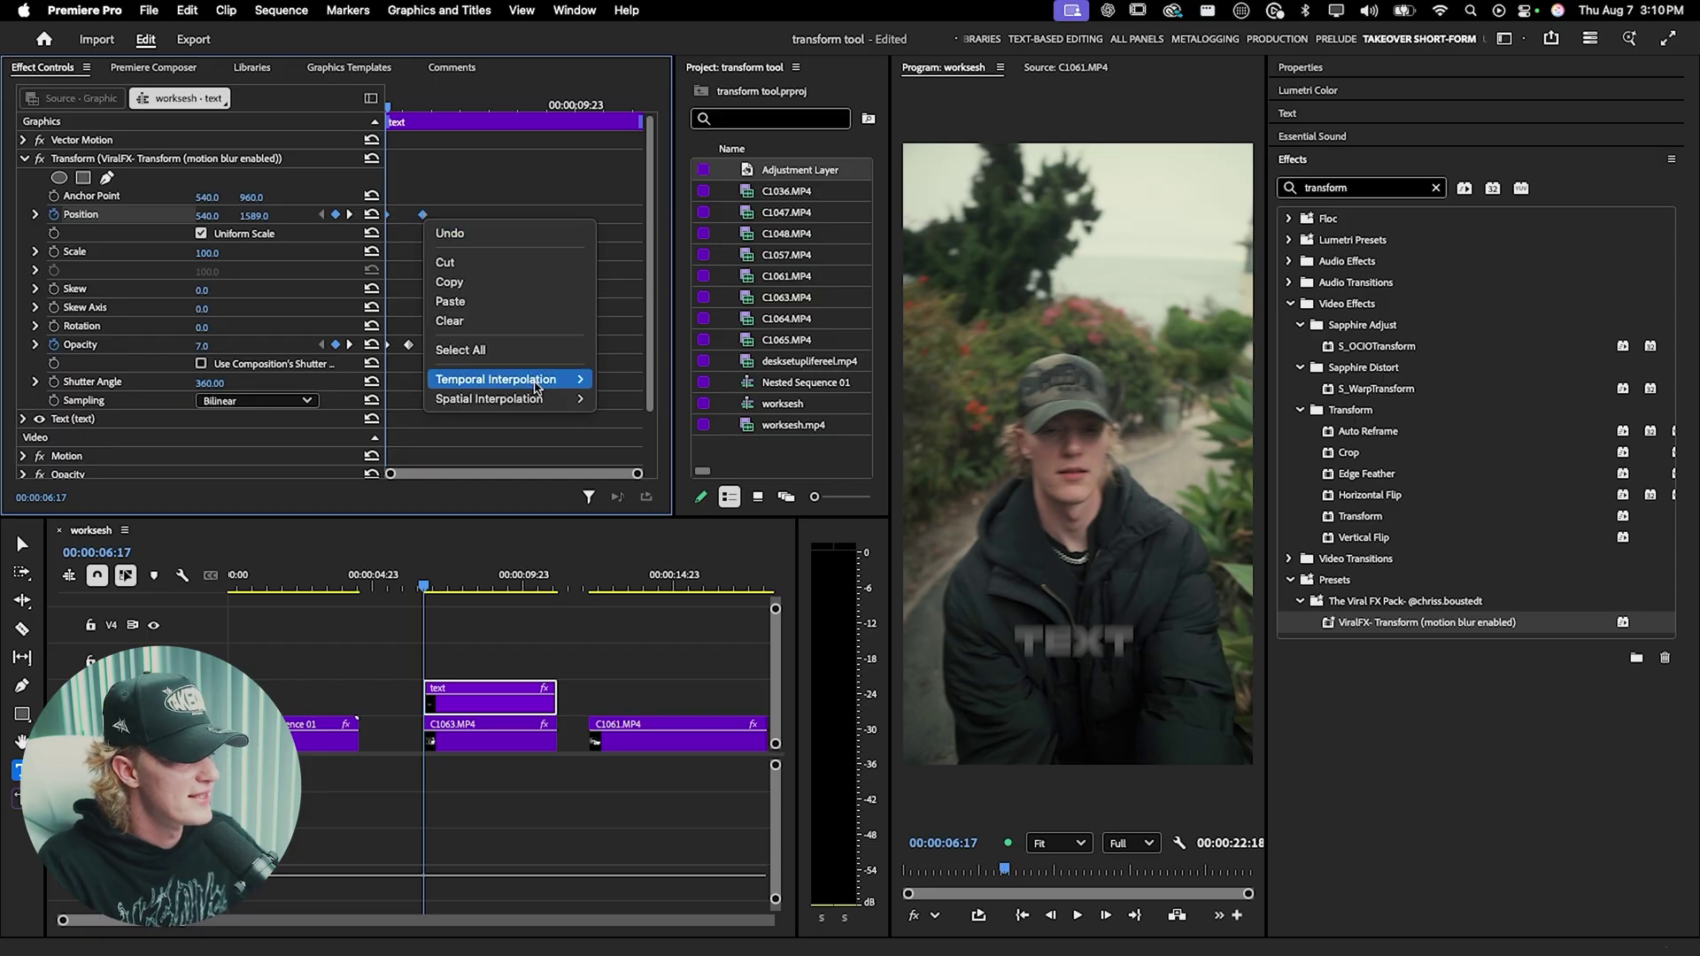
mouse_move(549, 375)
left_click(655, 401)
- Show the position velocity graph, lengthen the end keyframe's easing handle, shorten the start keyframe's handle, and preview the motion
left_click(36, 216)
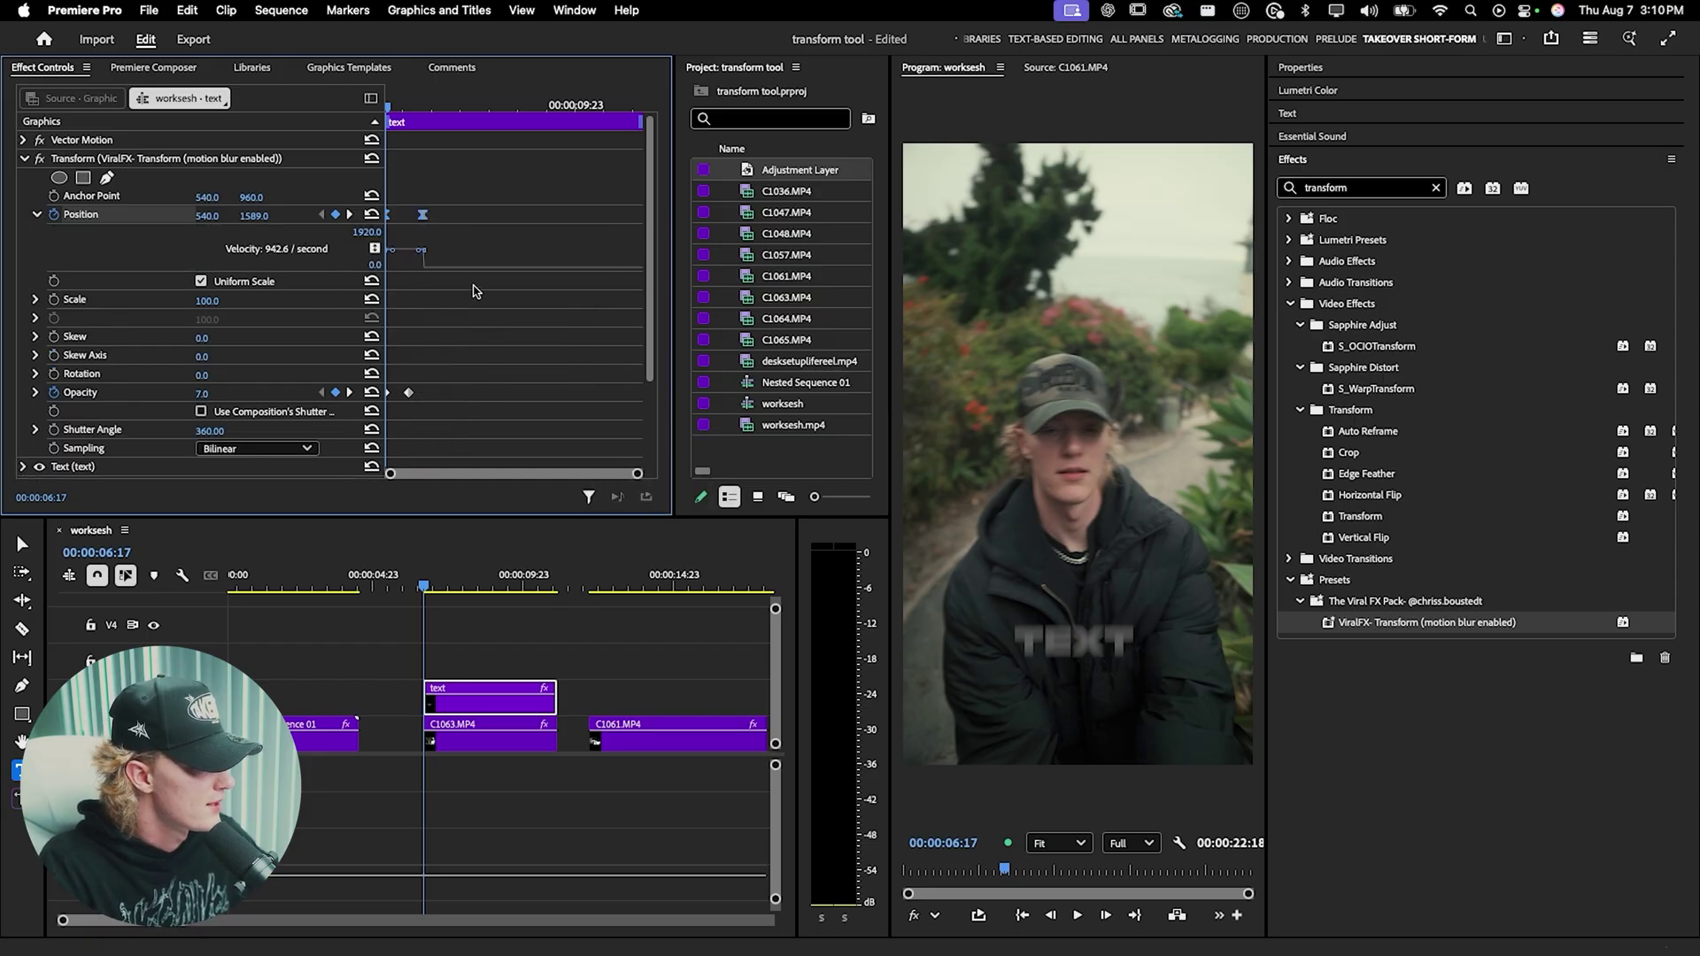
mouse_move(674, 372)
left_mouse_down()
mouse_move(749, 371)
mouse_move(660, 372)
left_mouse_up()
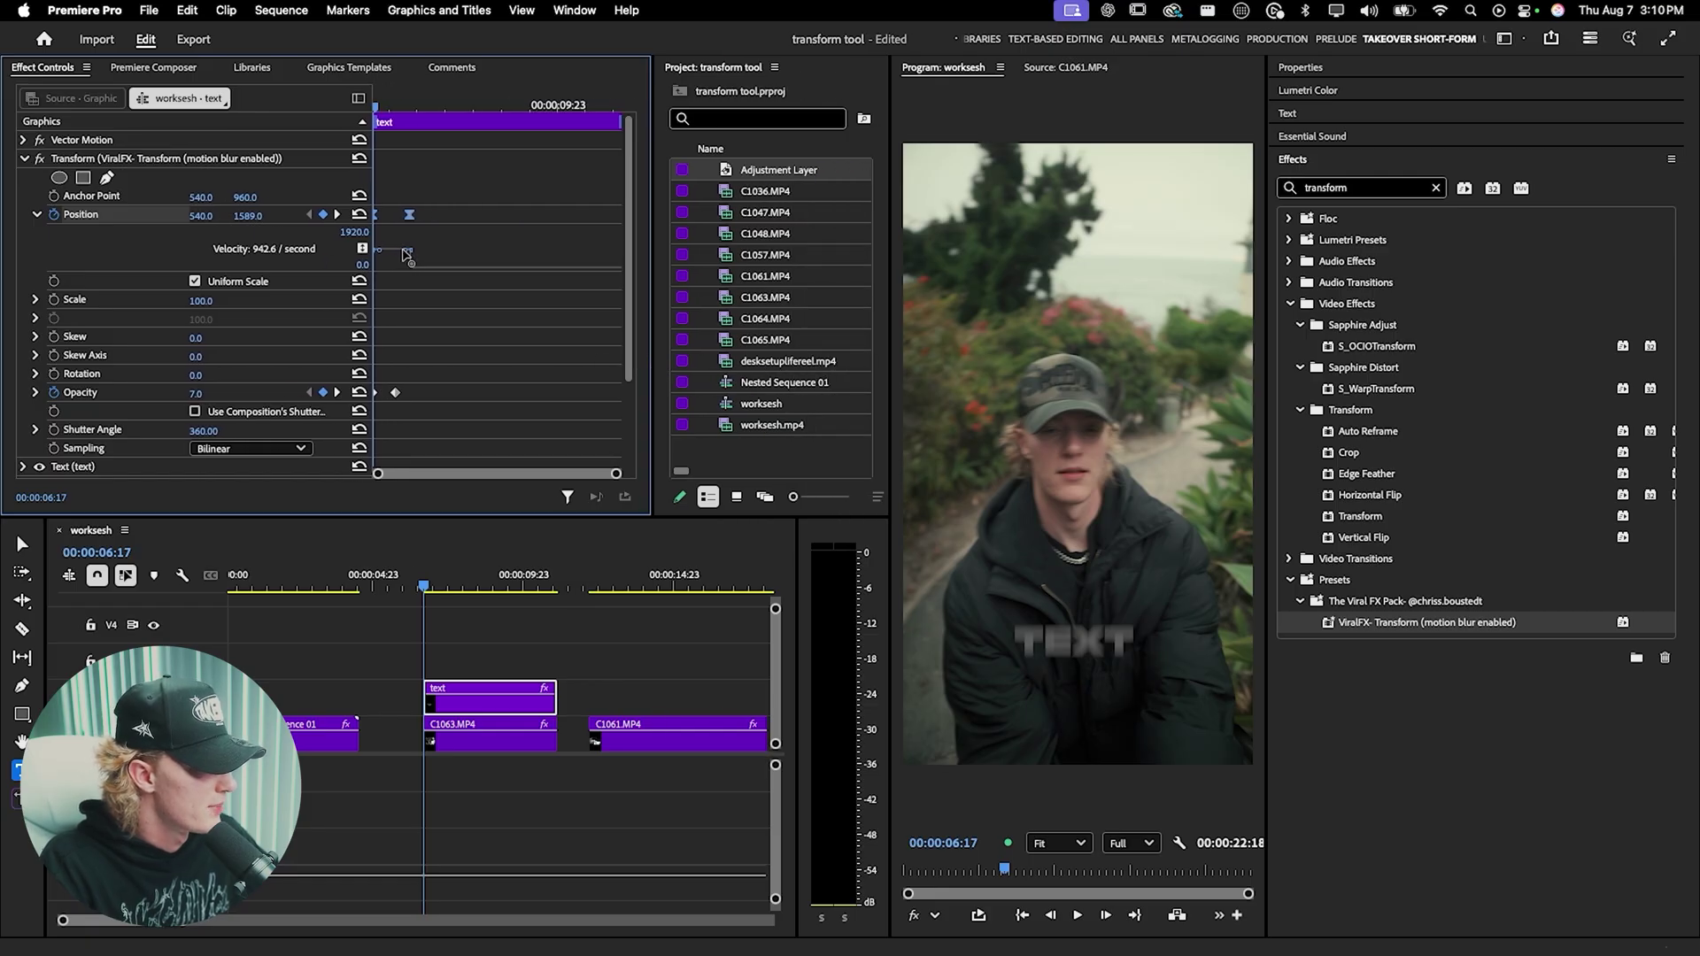
left_click_drag(617, 474, 457, 474)
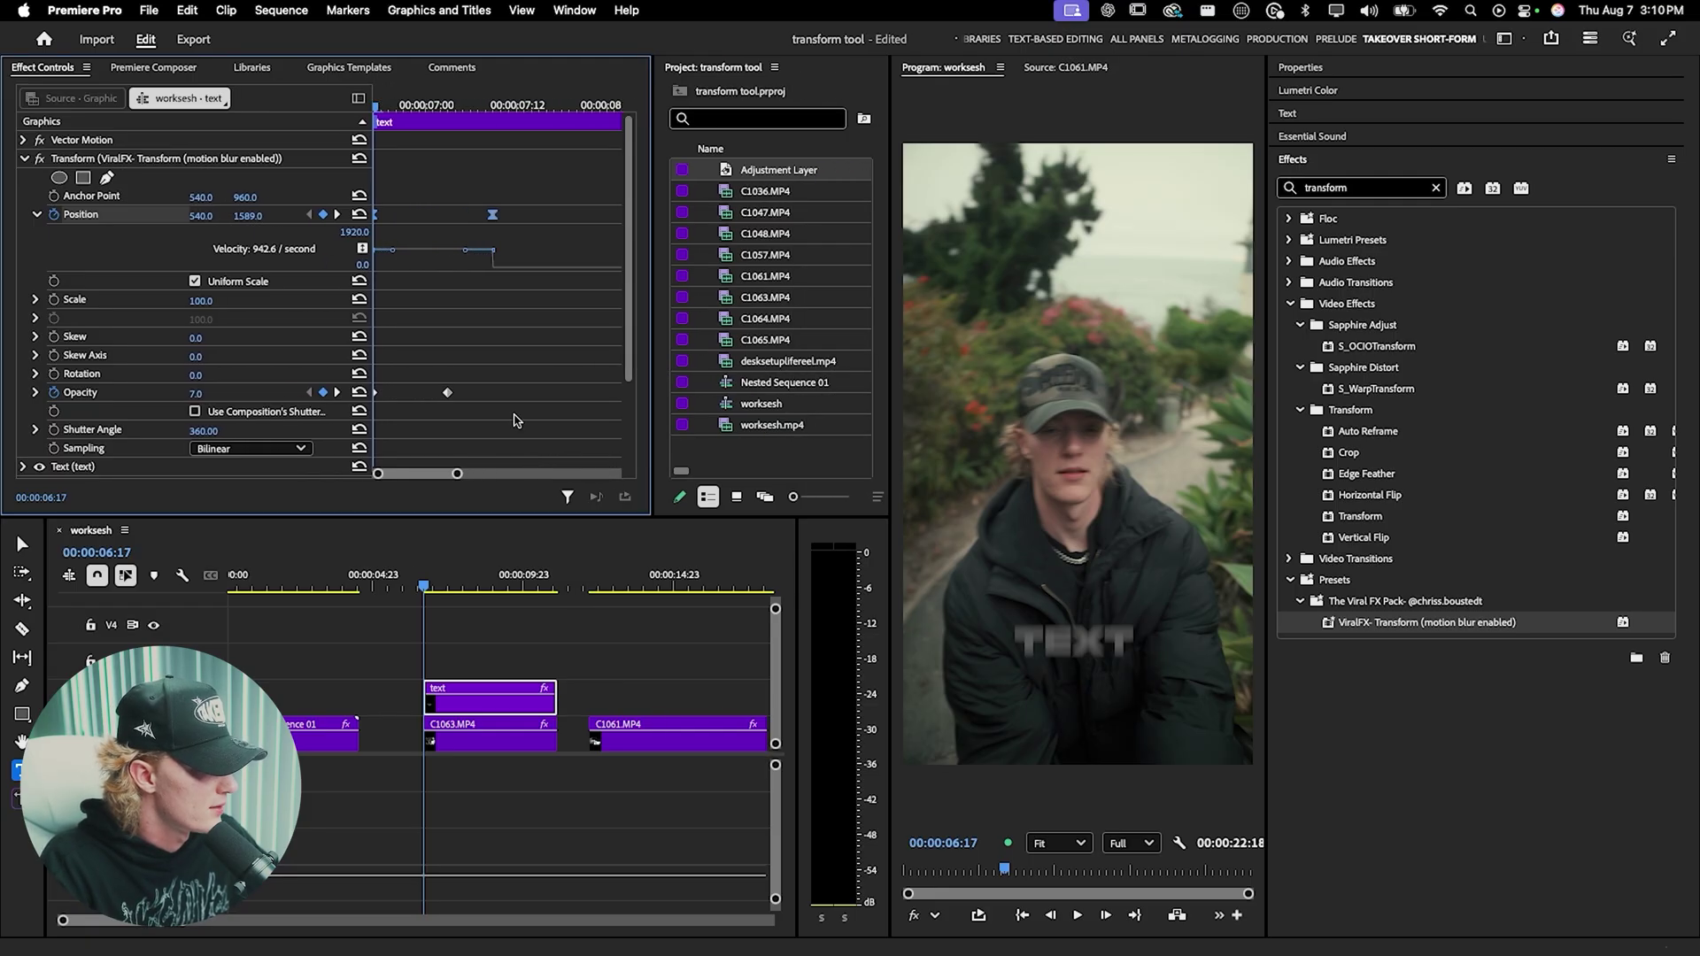
left_click_drag(465, 252, 422, 251)
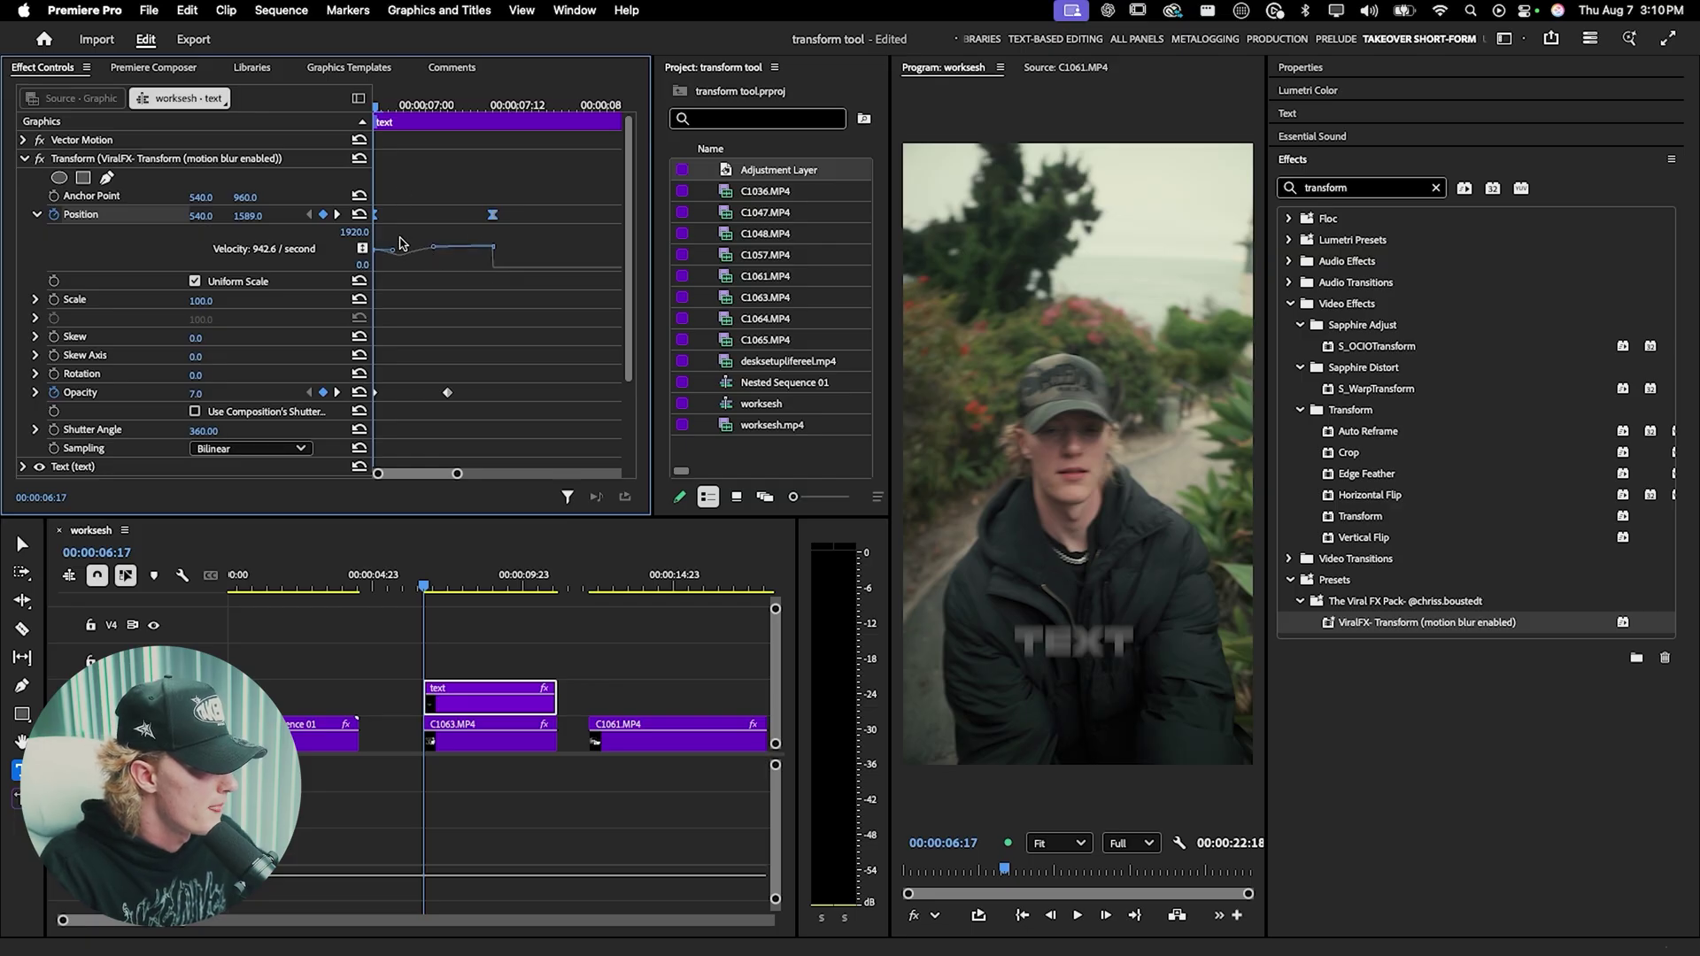
left_click_drag(376, 250, 373, 249)
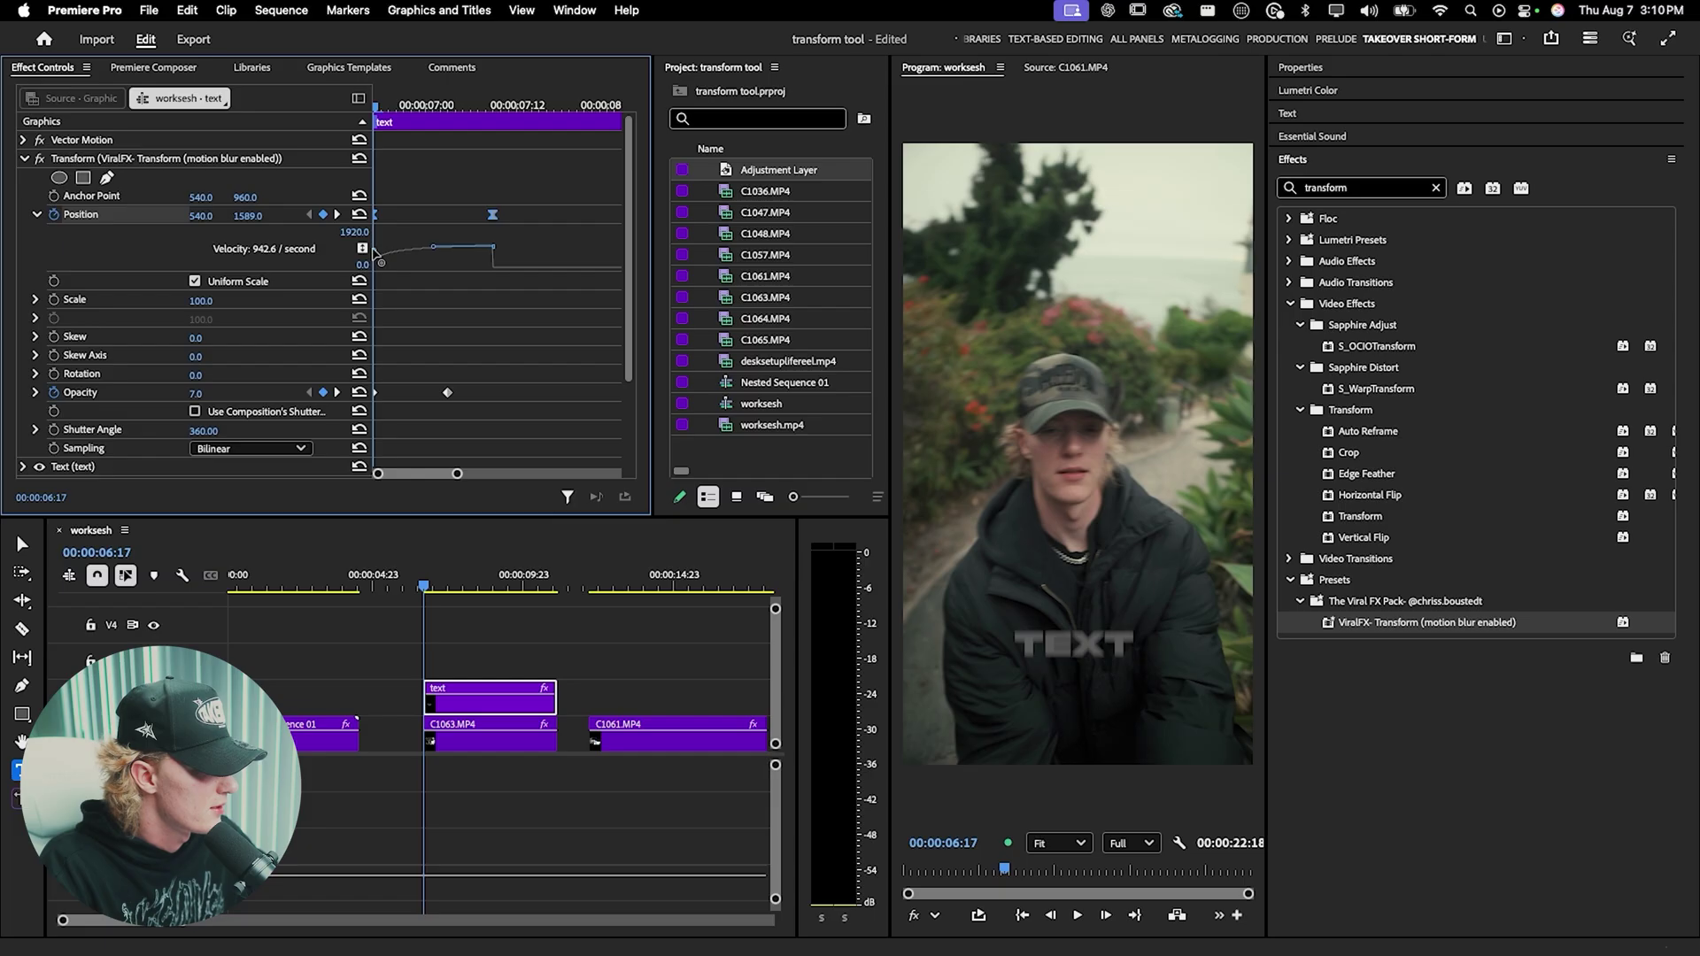
key("space")
- Reshape the position velocity curve so the text starts fast and eases into its end keyframe, and play it back
key("space")
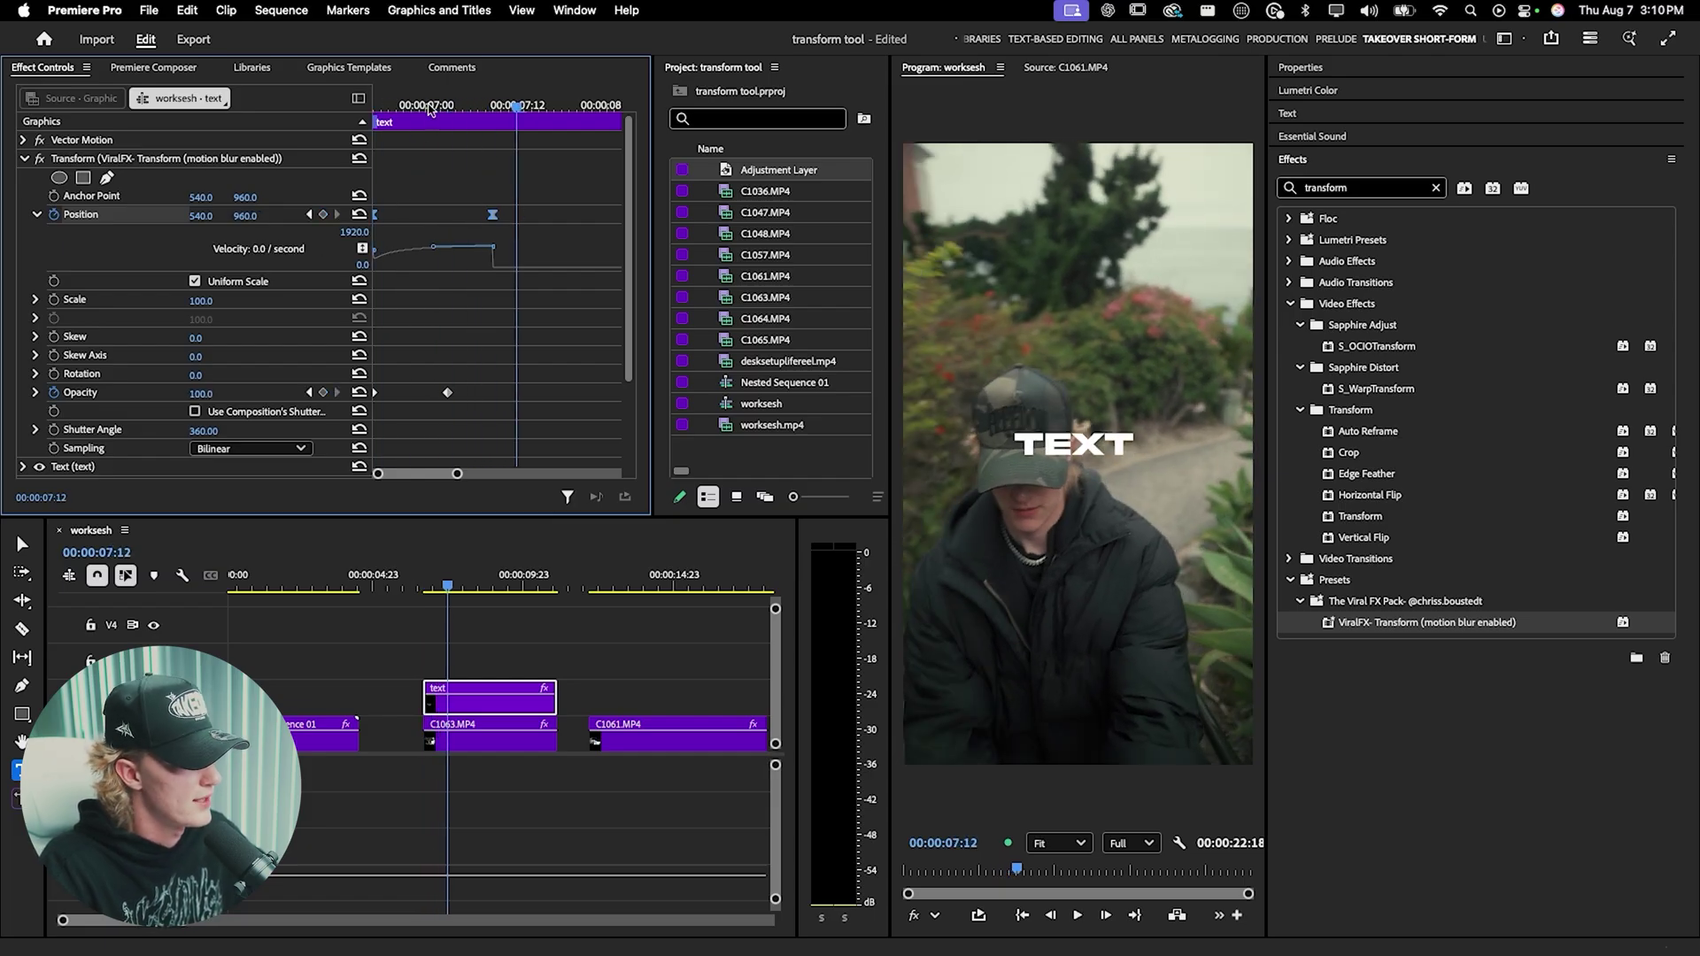
key("Up")
key("space")
key("Up")
key("space")
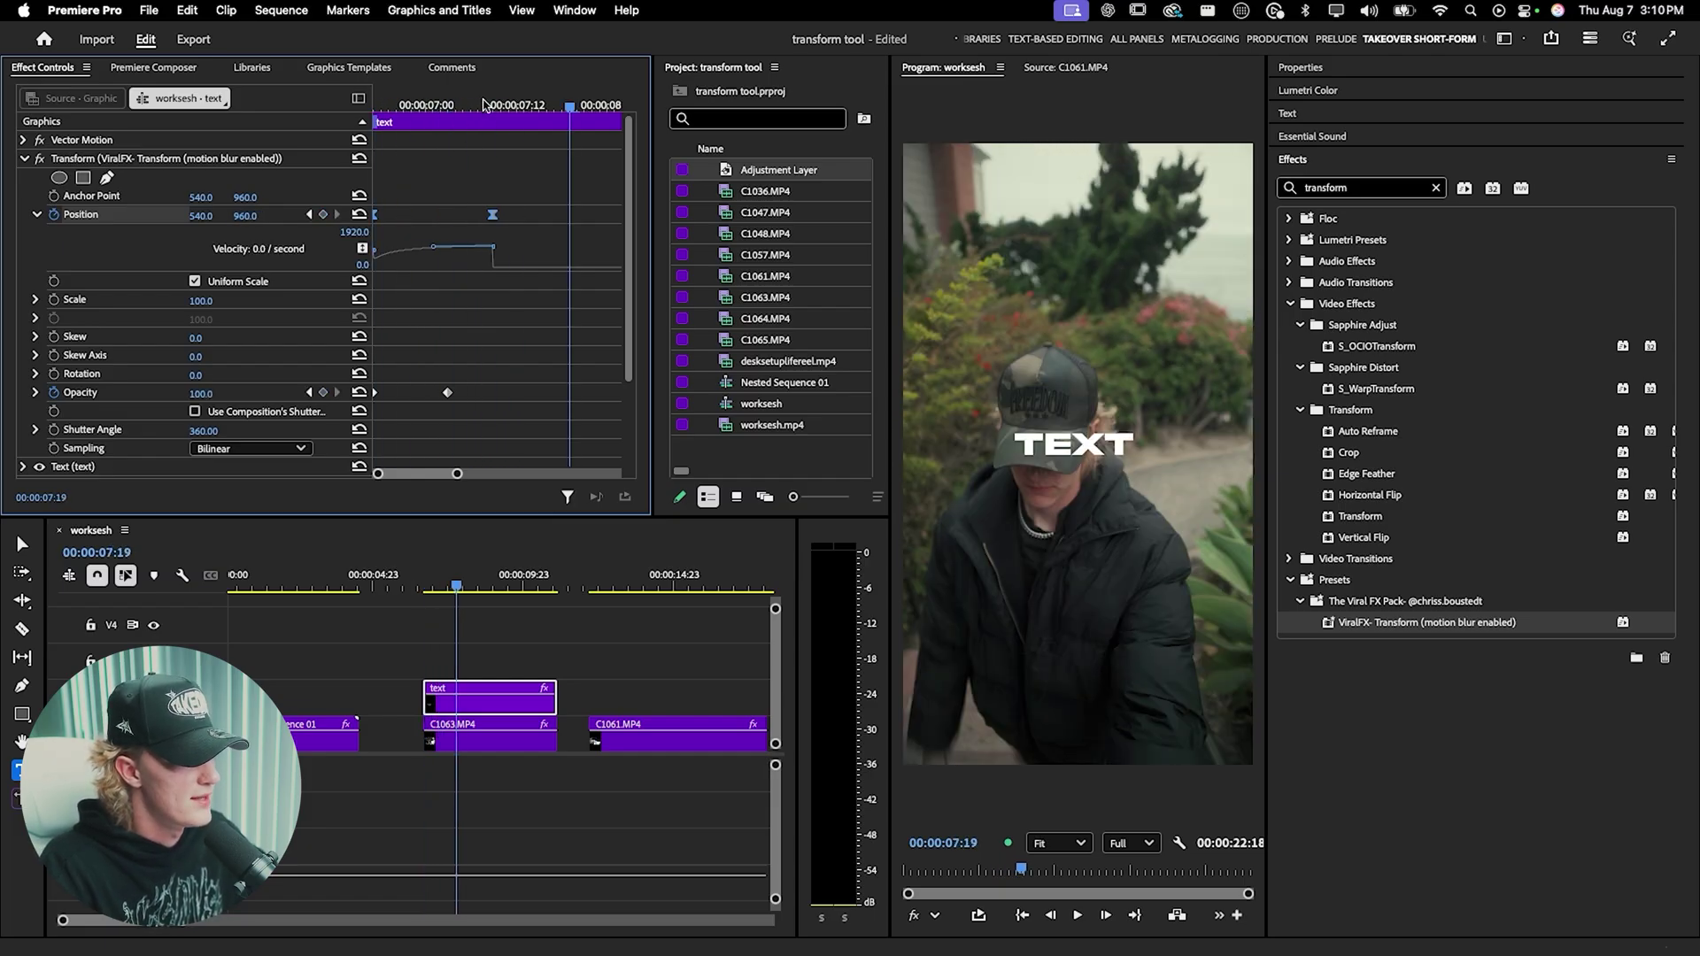
key("Up")
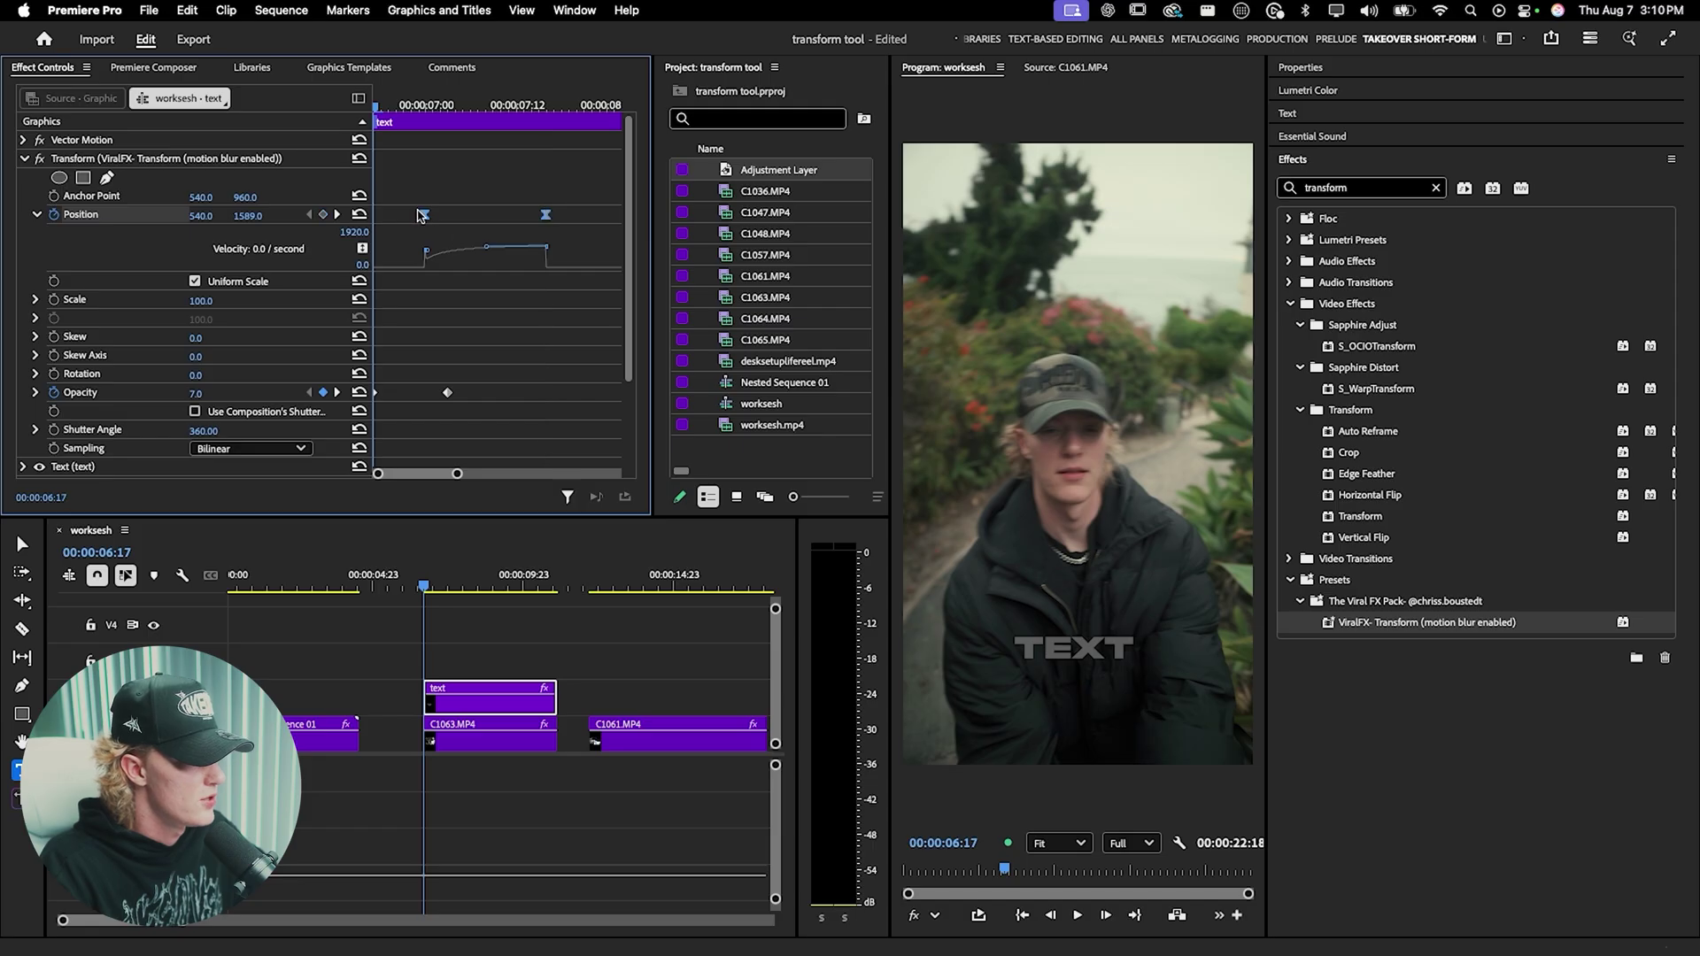
left_click(469, 224)
left_click(492, 214)
left_click_drag(433, 247, 424, 266)
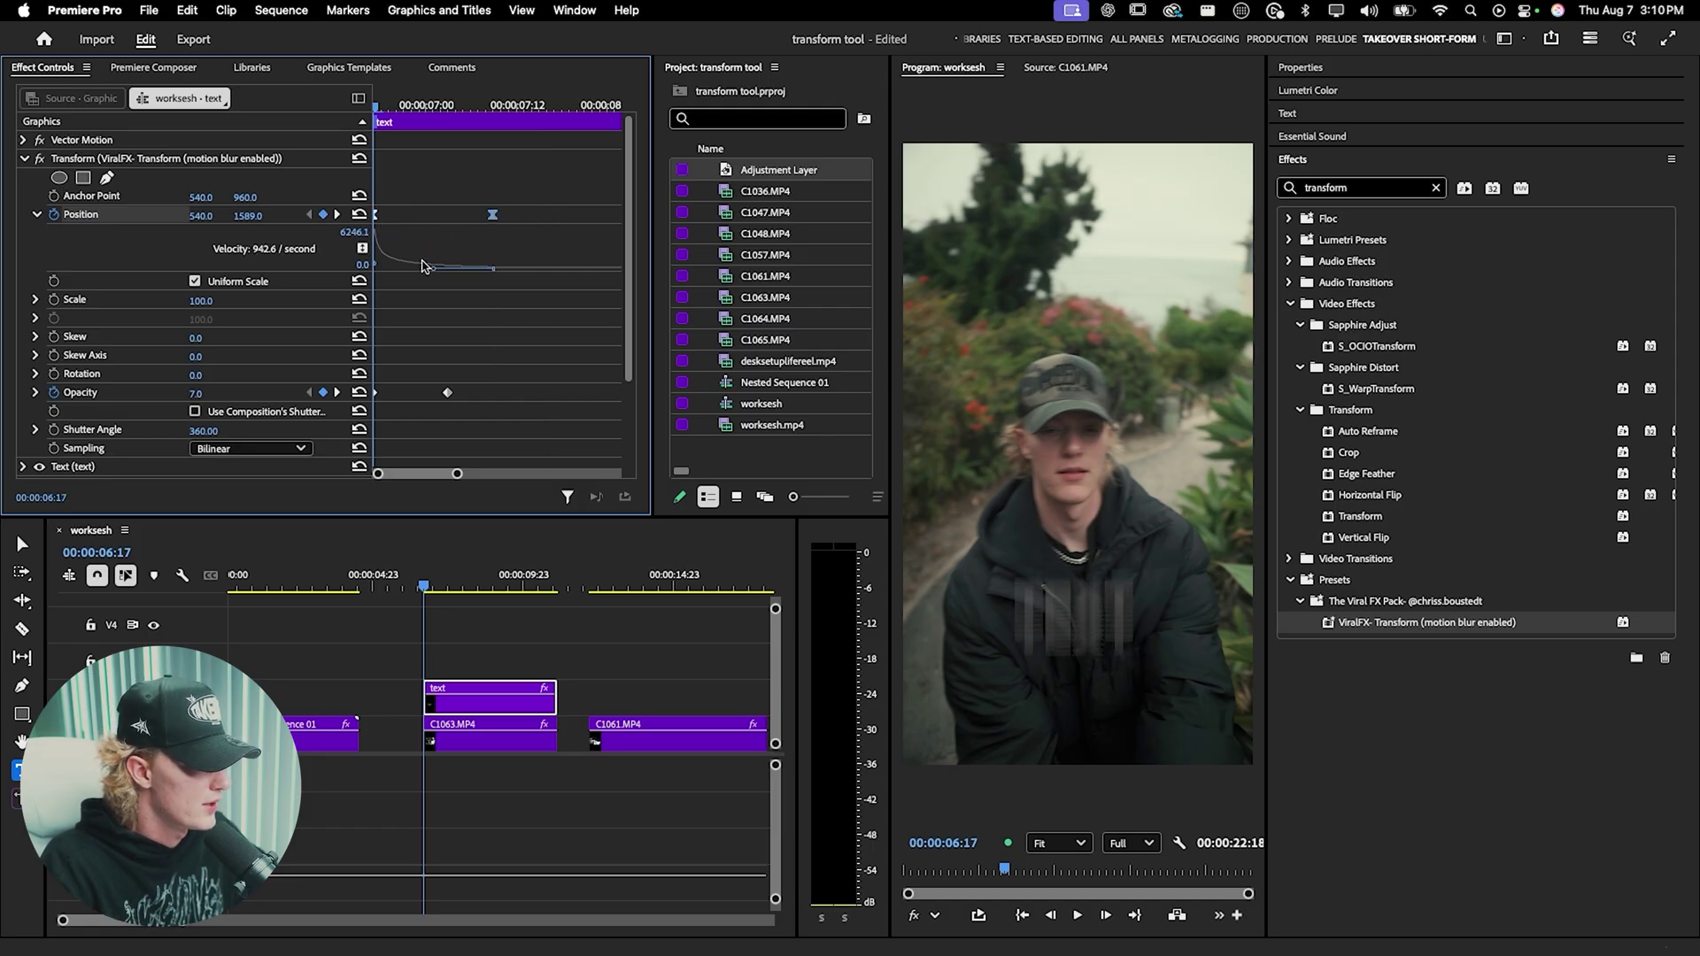
key("space")
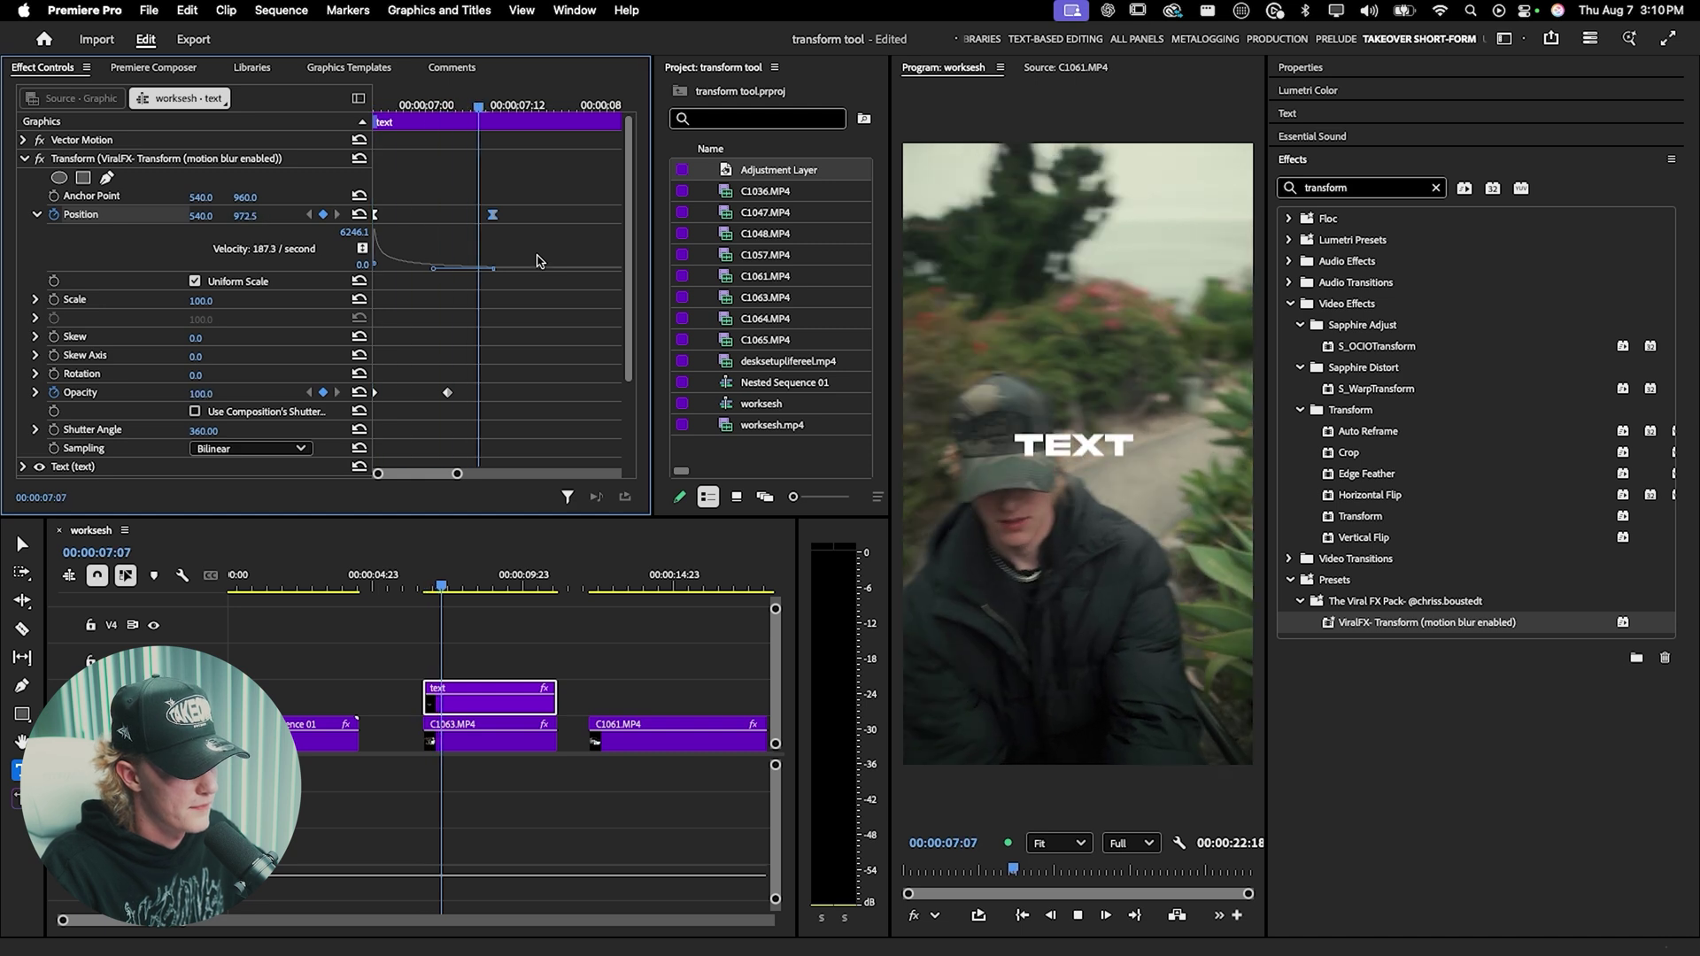
- Move the end position keyframe to about 00:00:07:18, readjust the velocity curve to peak at the start, and preview the slide
left_click_drag(493, 214, 560, 215)
left_click_drag(383, 259, 467, 268)
key("space")
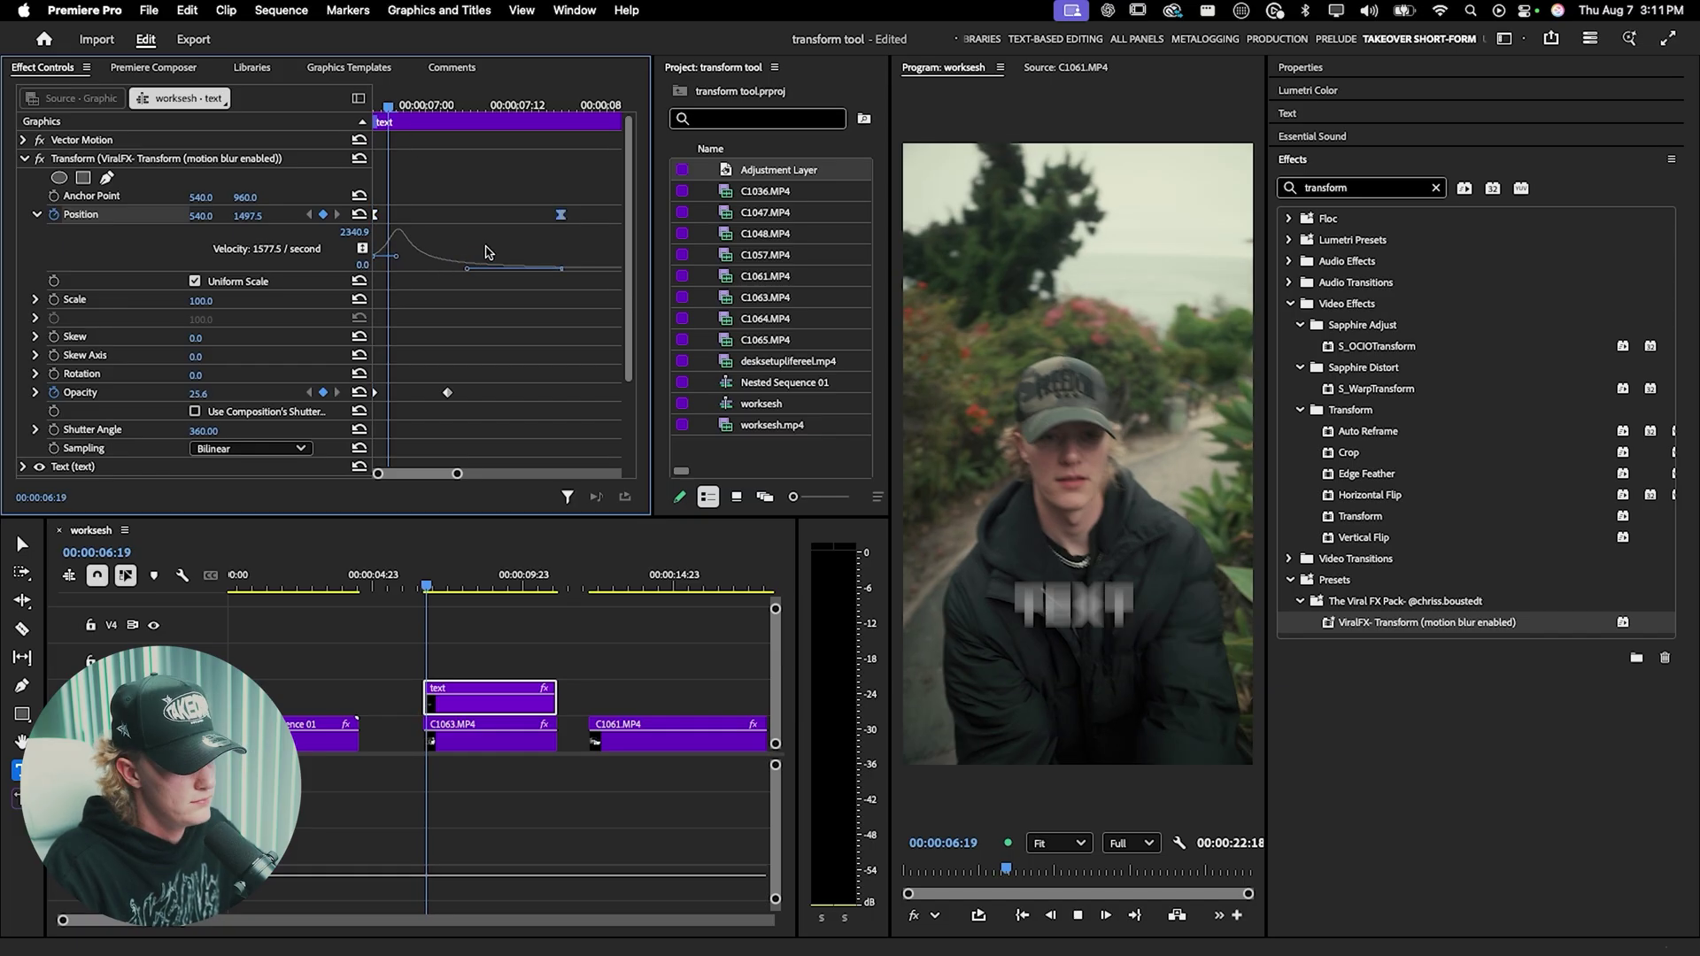
key("space")
left_click_drag(394, 258, 363, 261)
key("space")
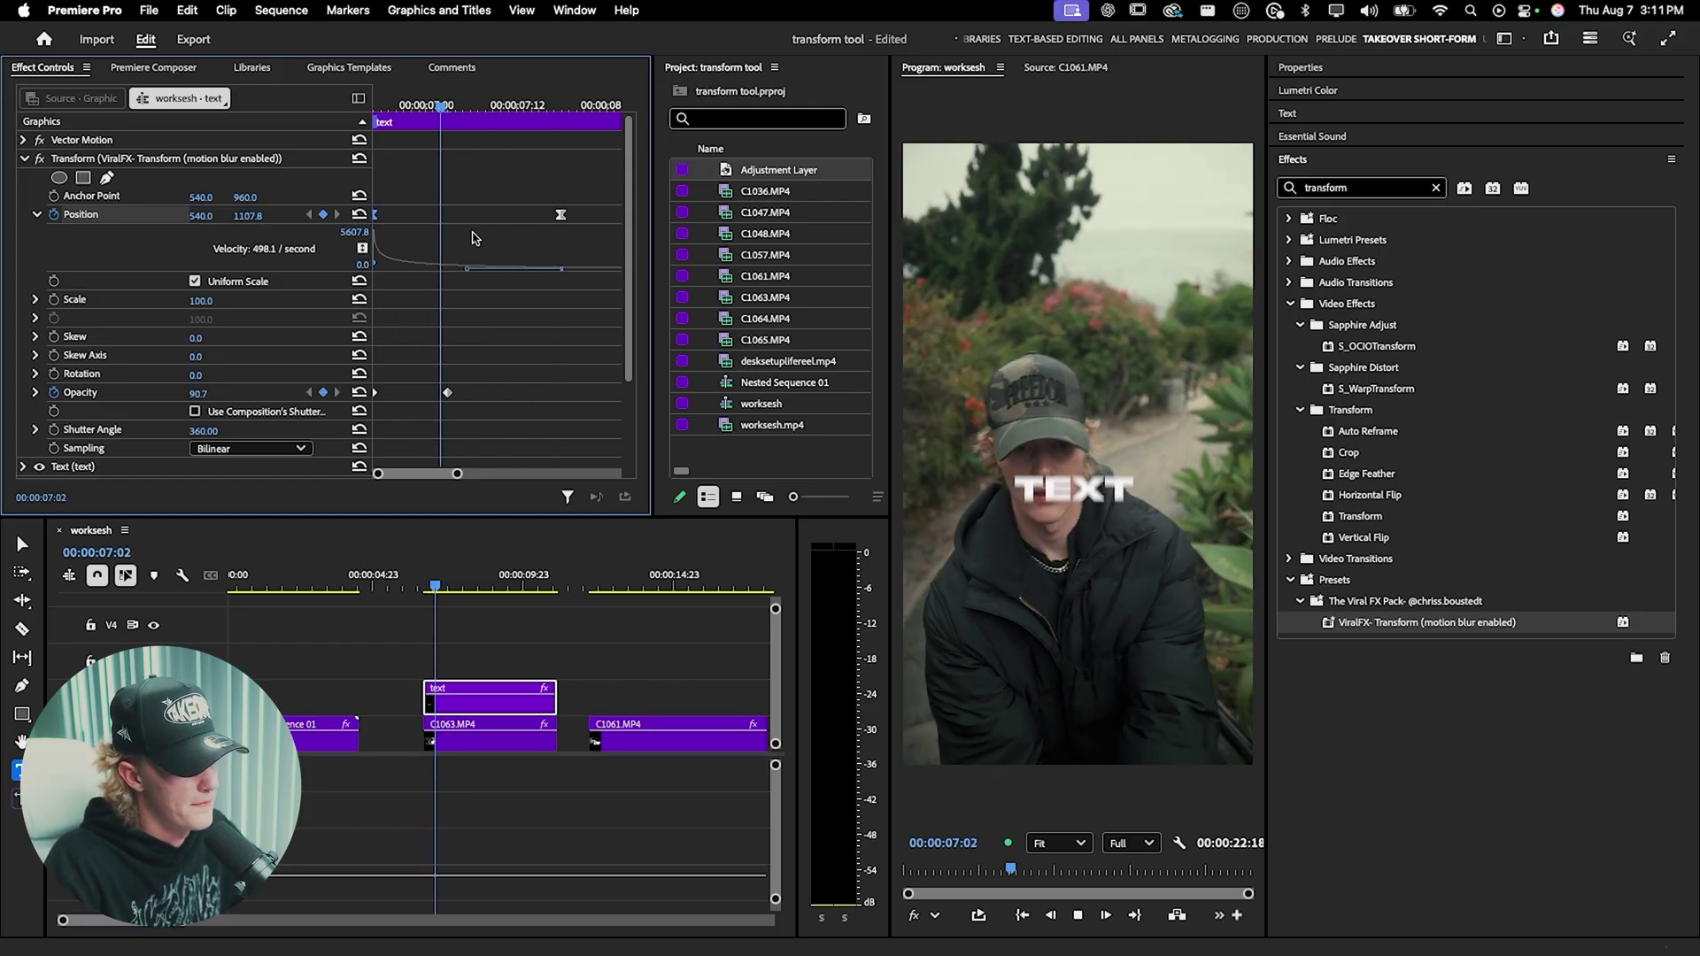
key("space")
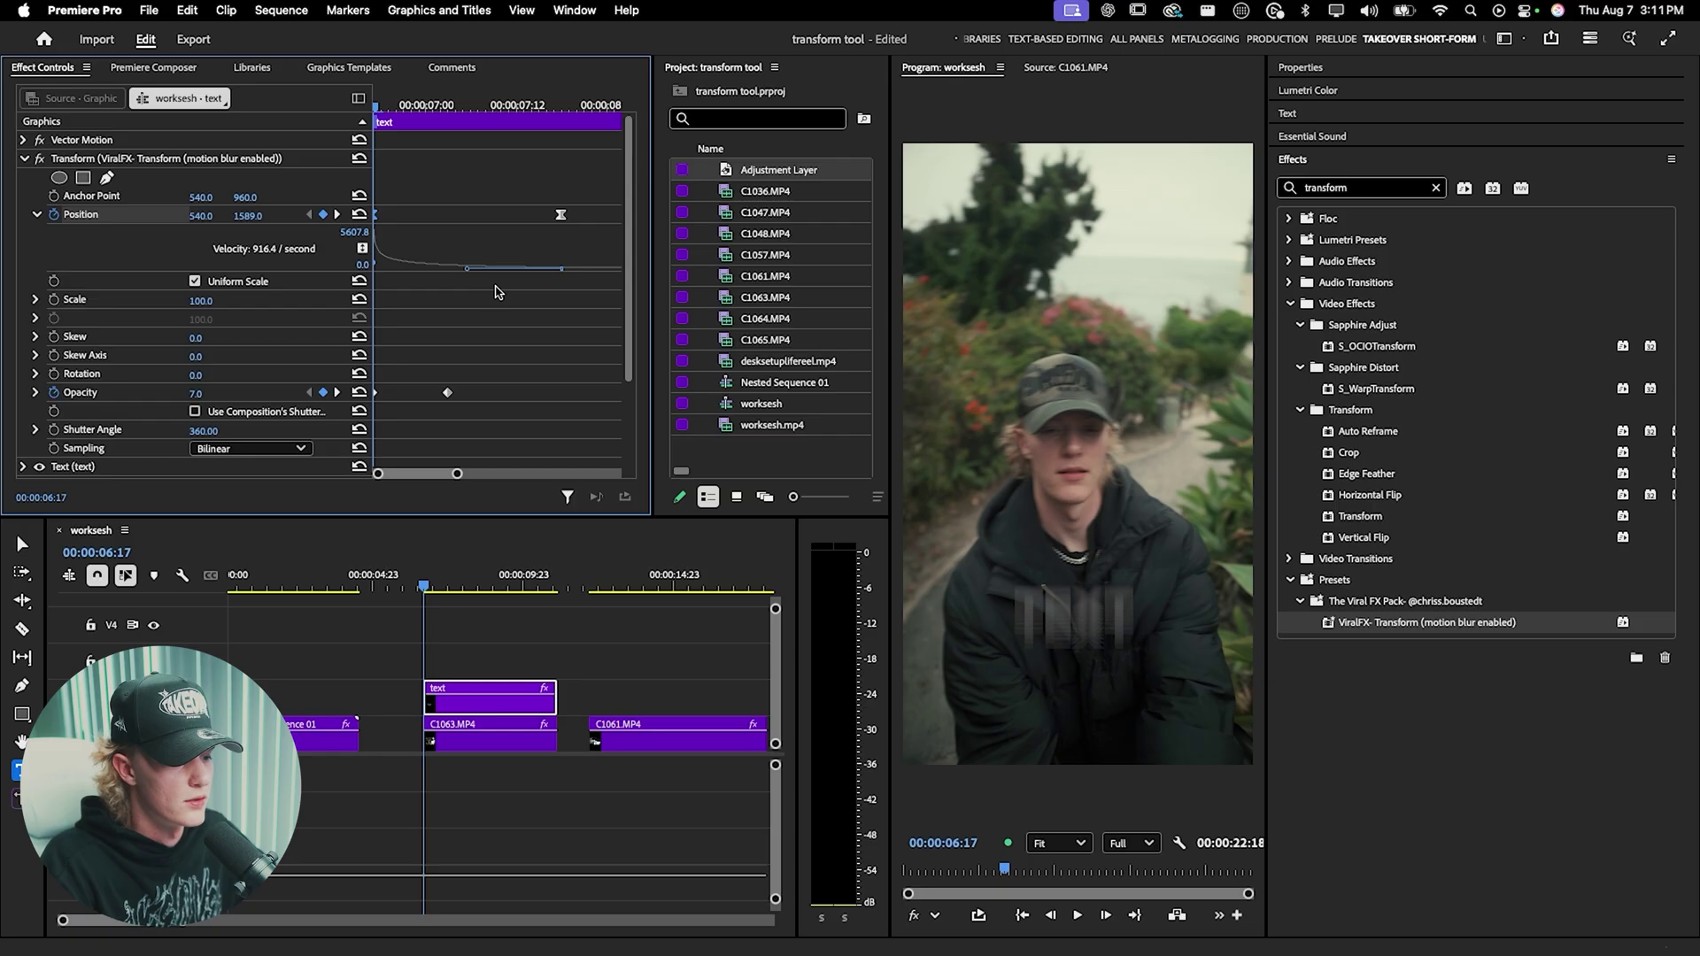
key("space")
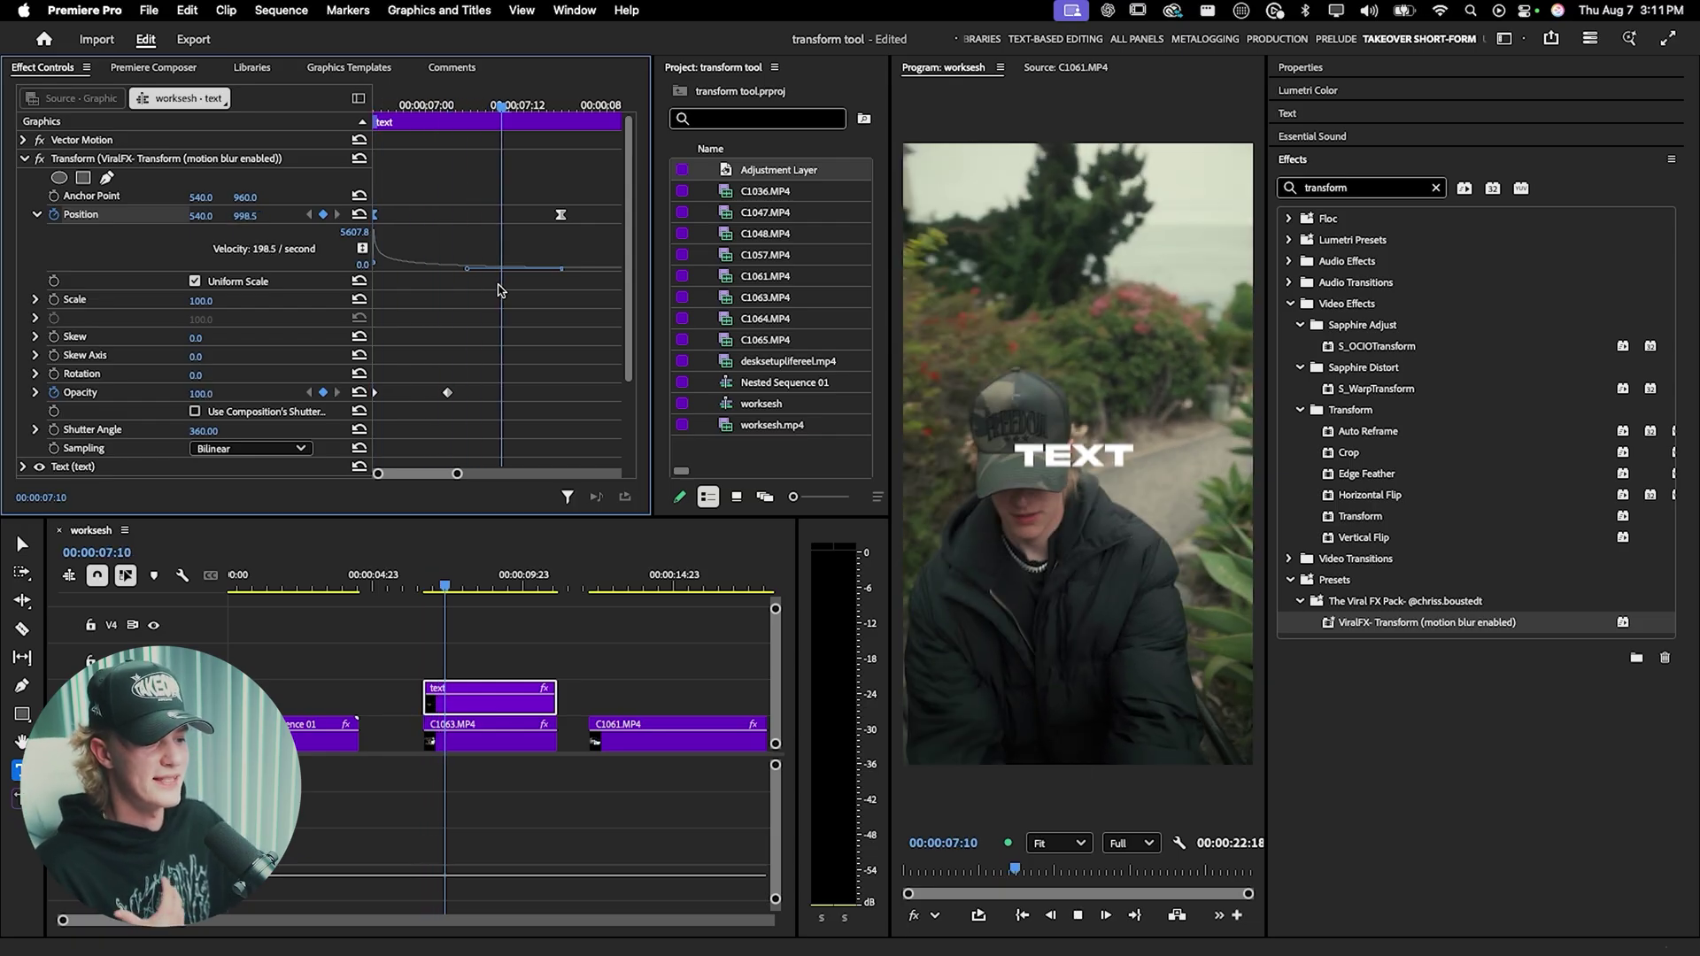
key("space")
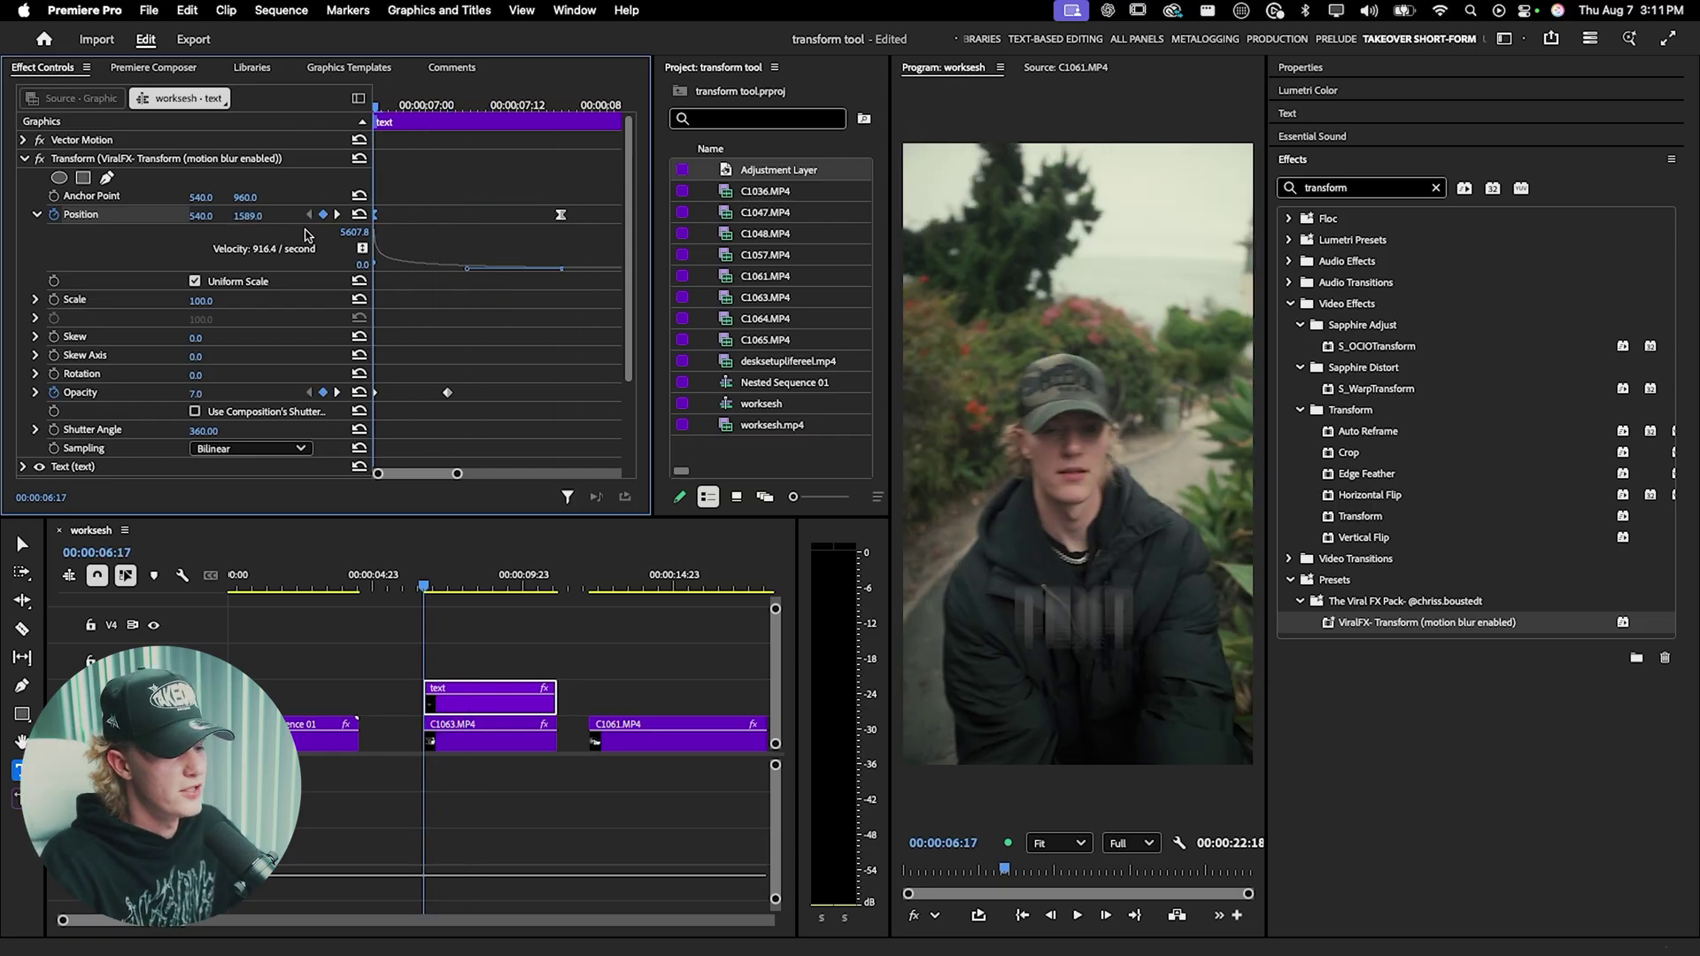
- Reduce the starting vertical position of the text to 1256 and then 1103, previewing the shorter slide
left_click_drag(248, 215, 5, 215)
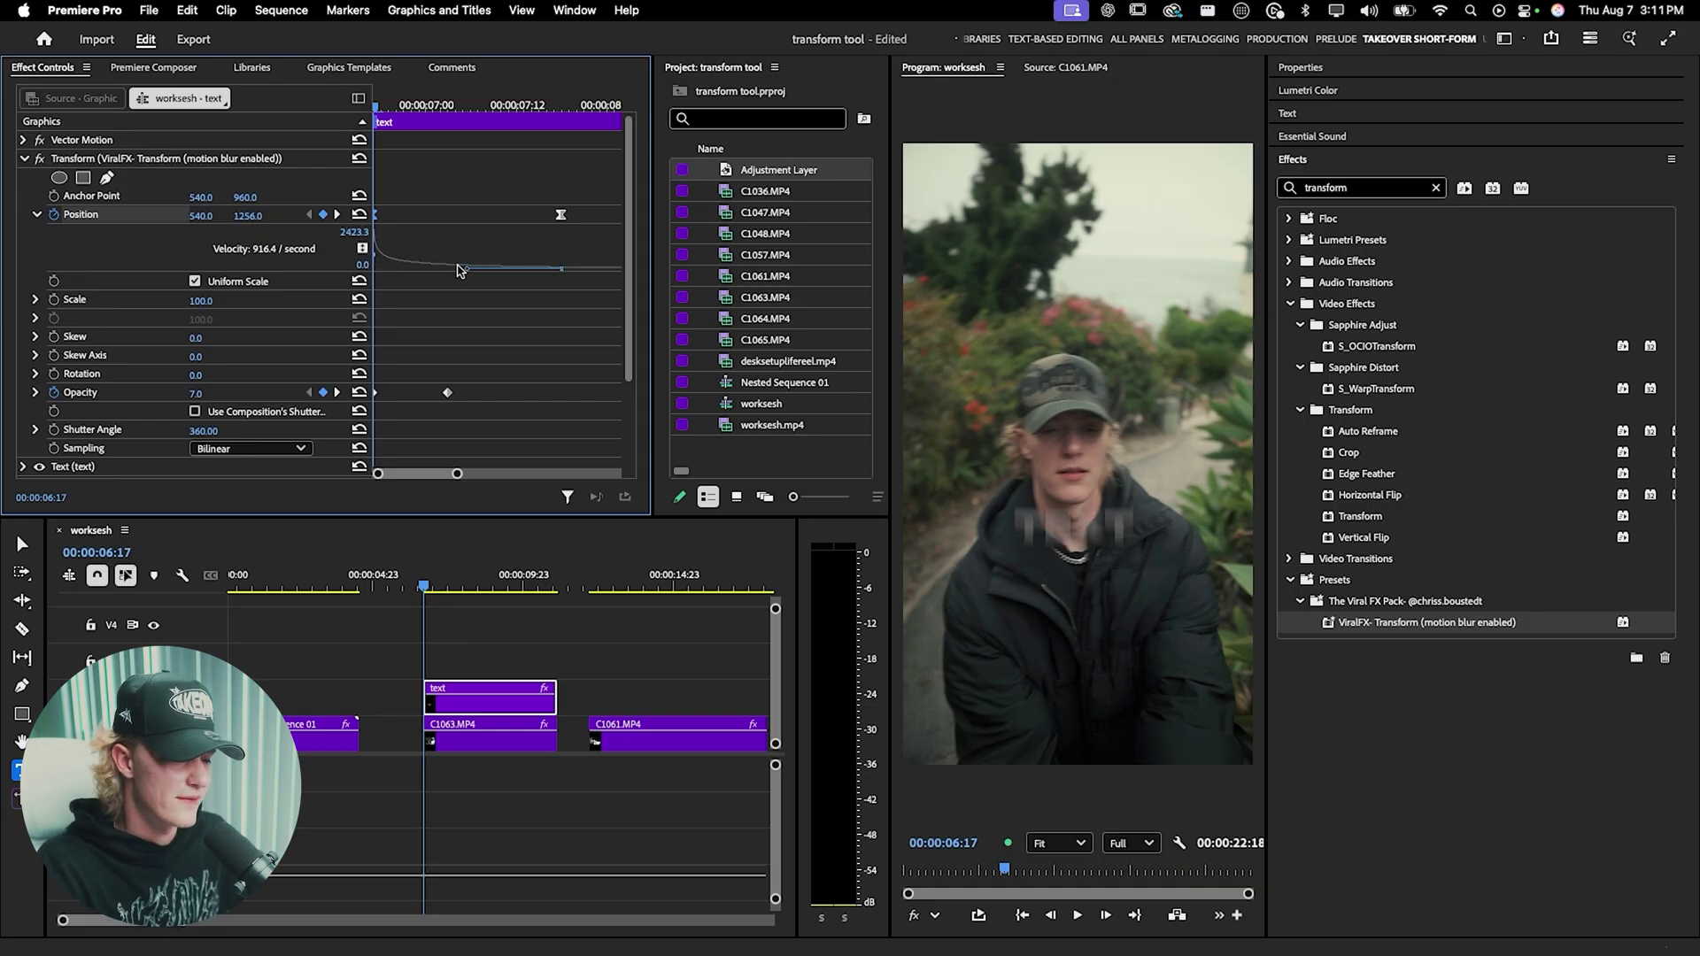
key("space")
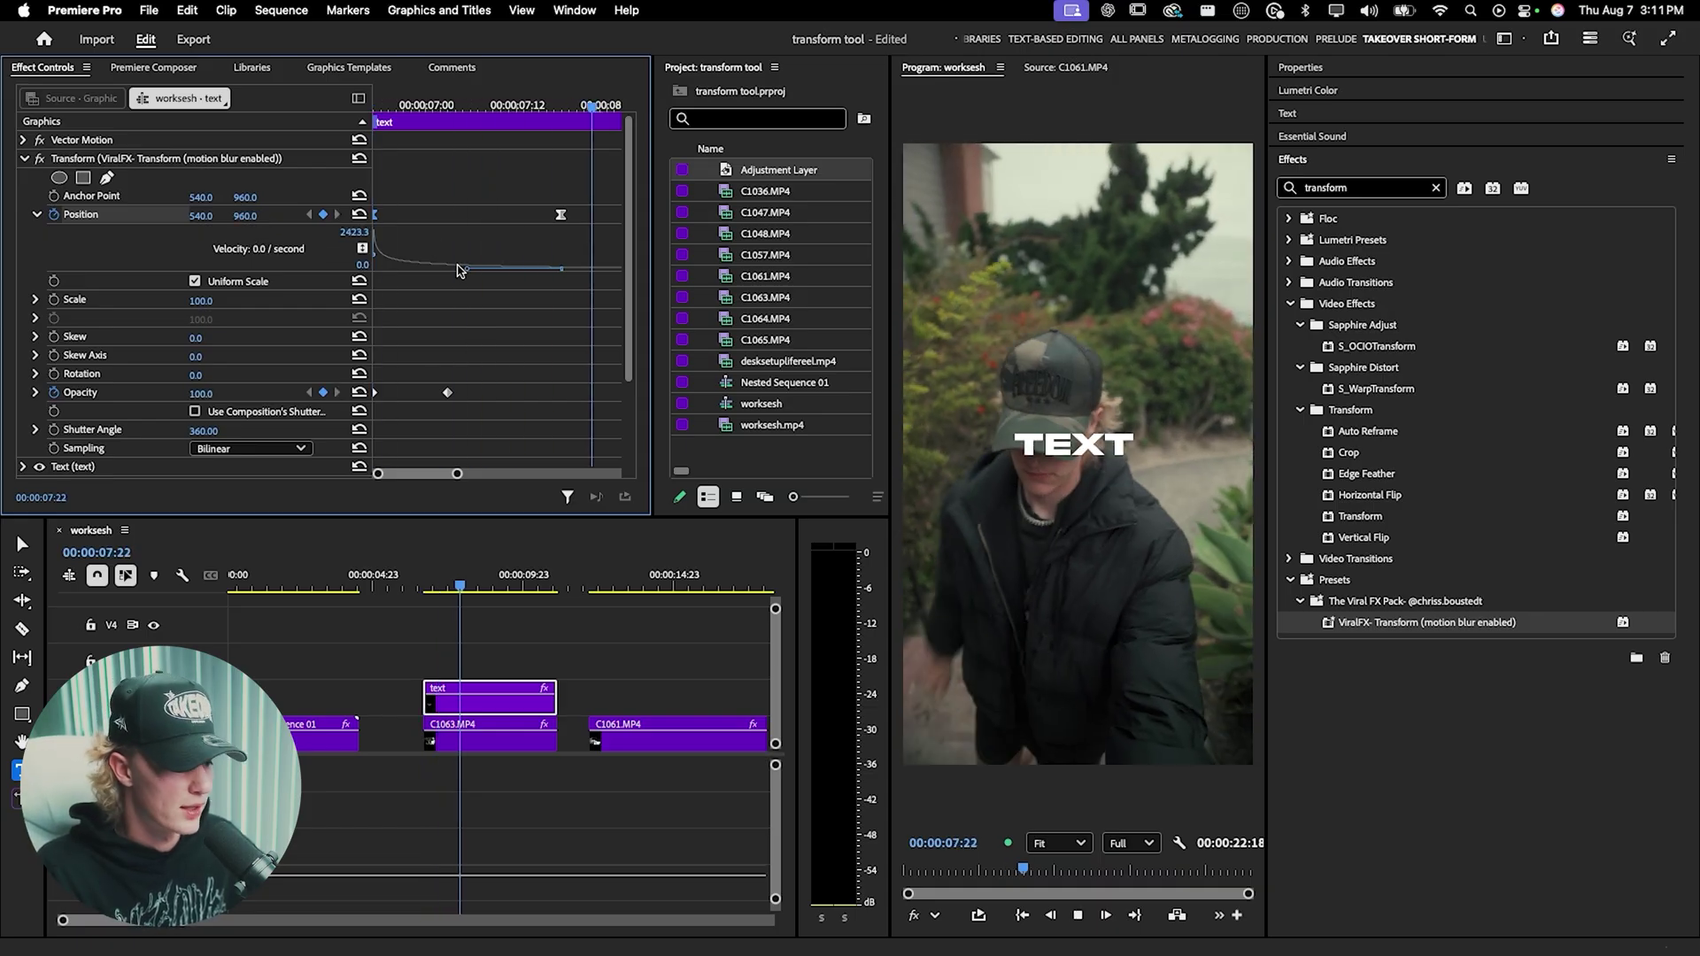
key("space")
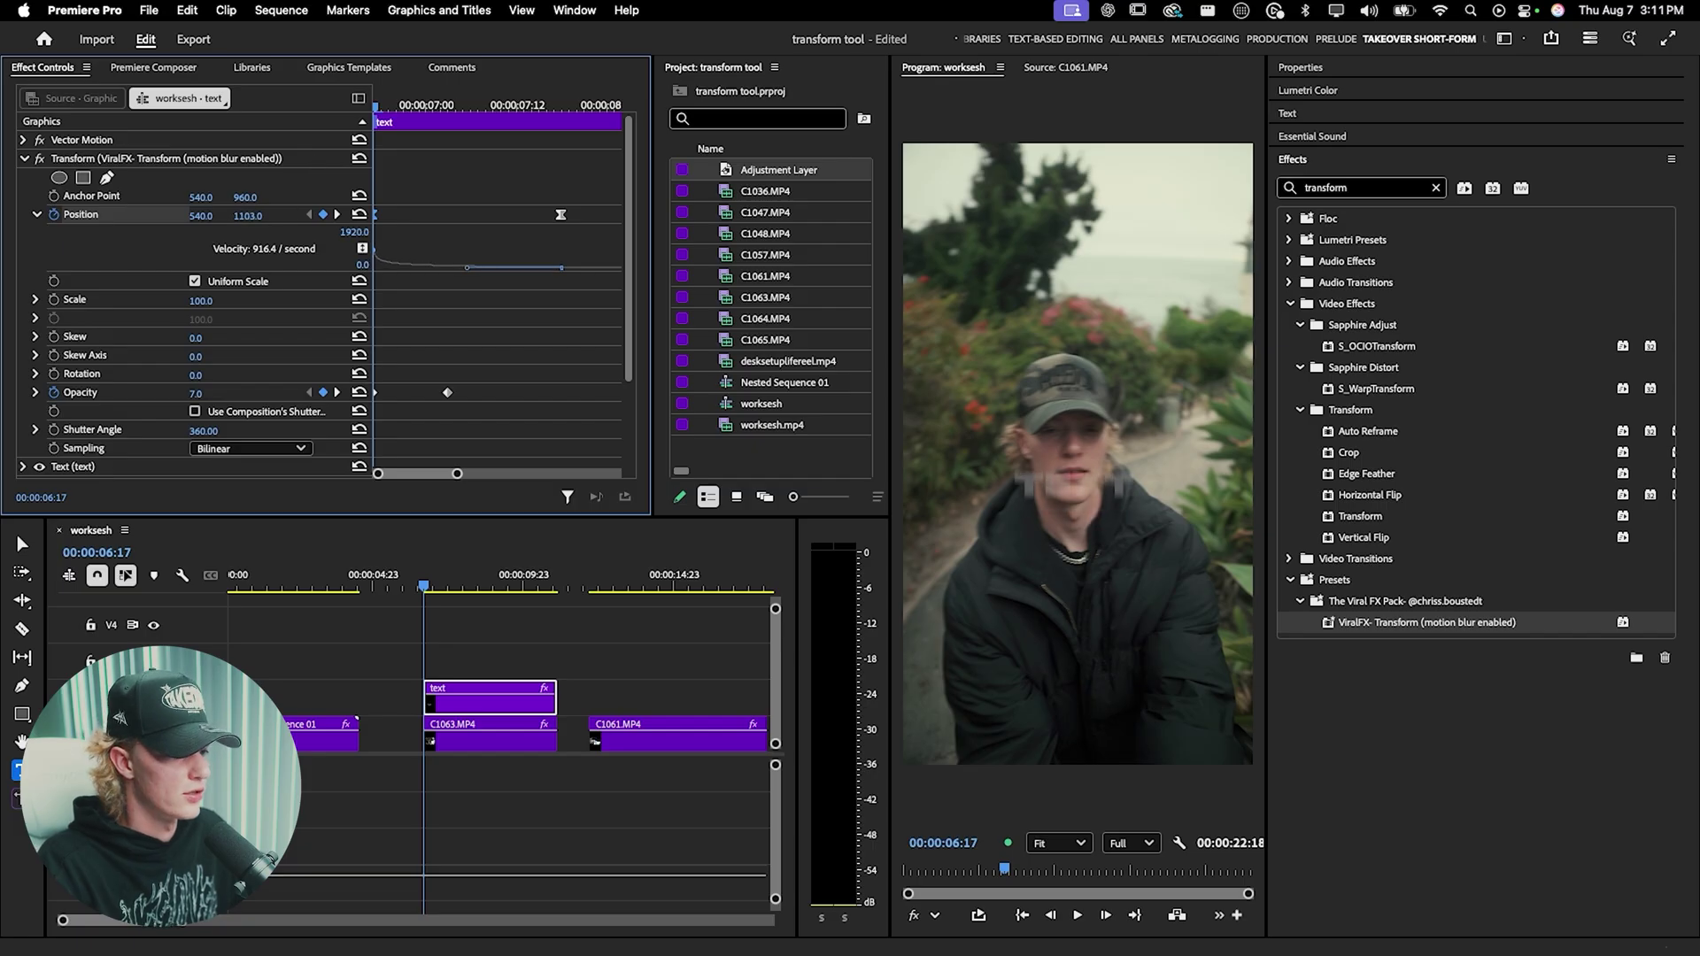
key("space")
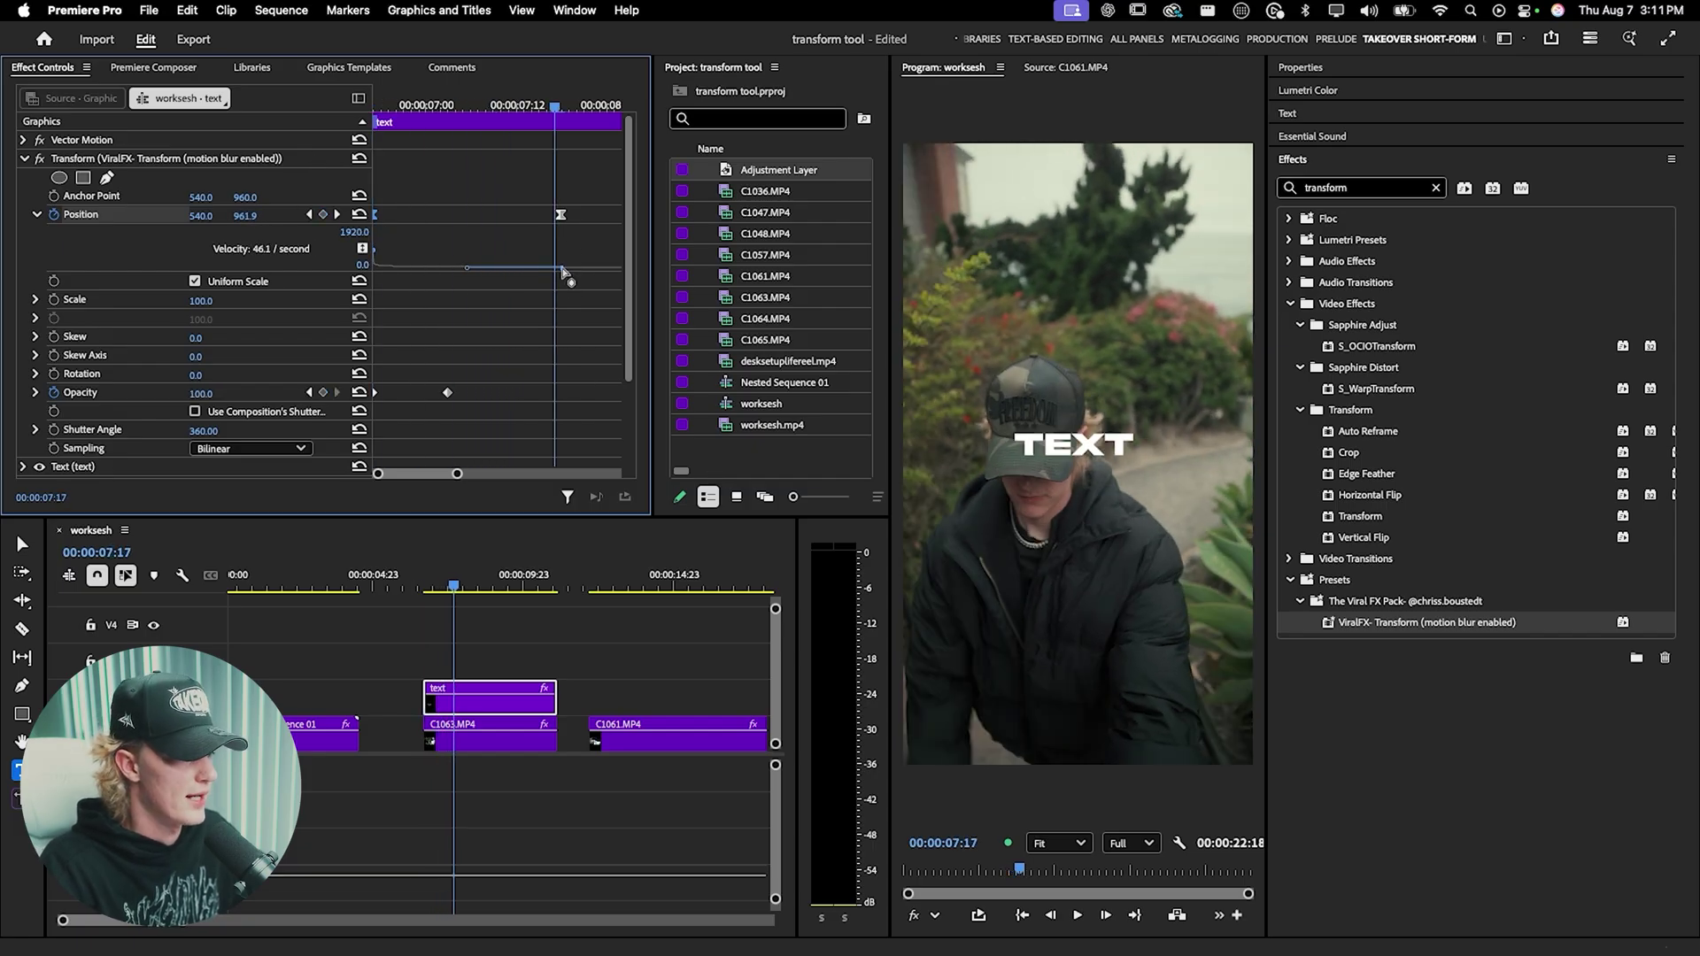
- Move the end position keyframe to 00:00:07:03, set the starting position to 540, 1027, and preview the text animation
left_click_drag(560, 215, 447, 215)
left_click_drag(462, 104, 374, 104)
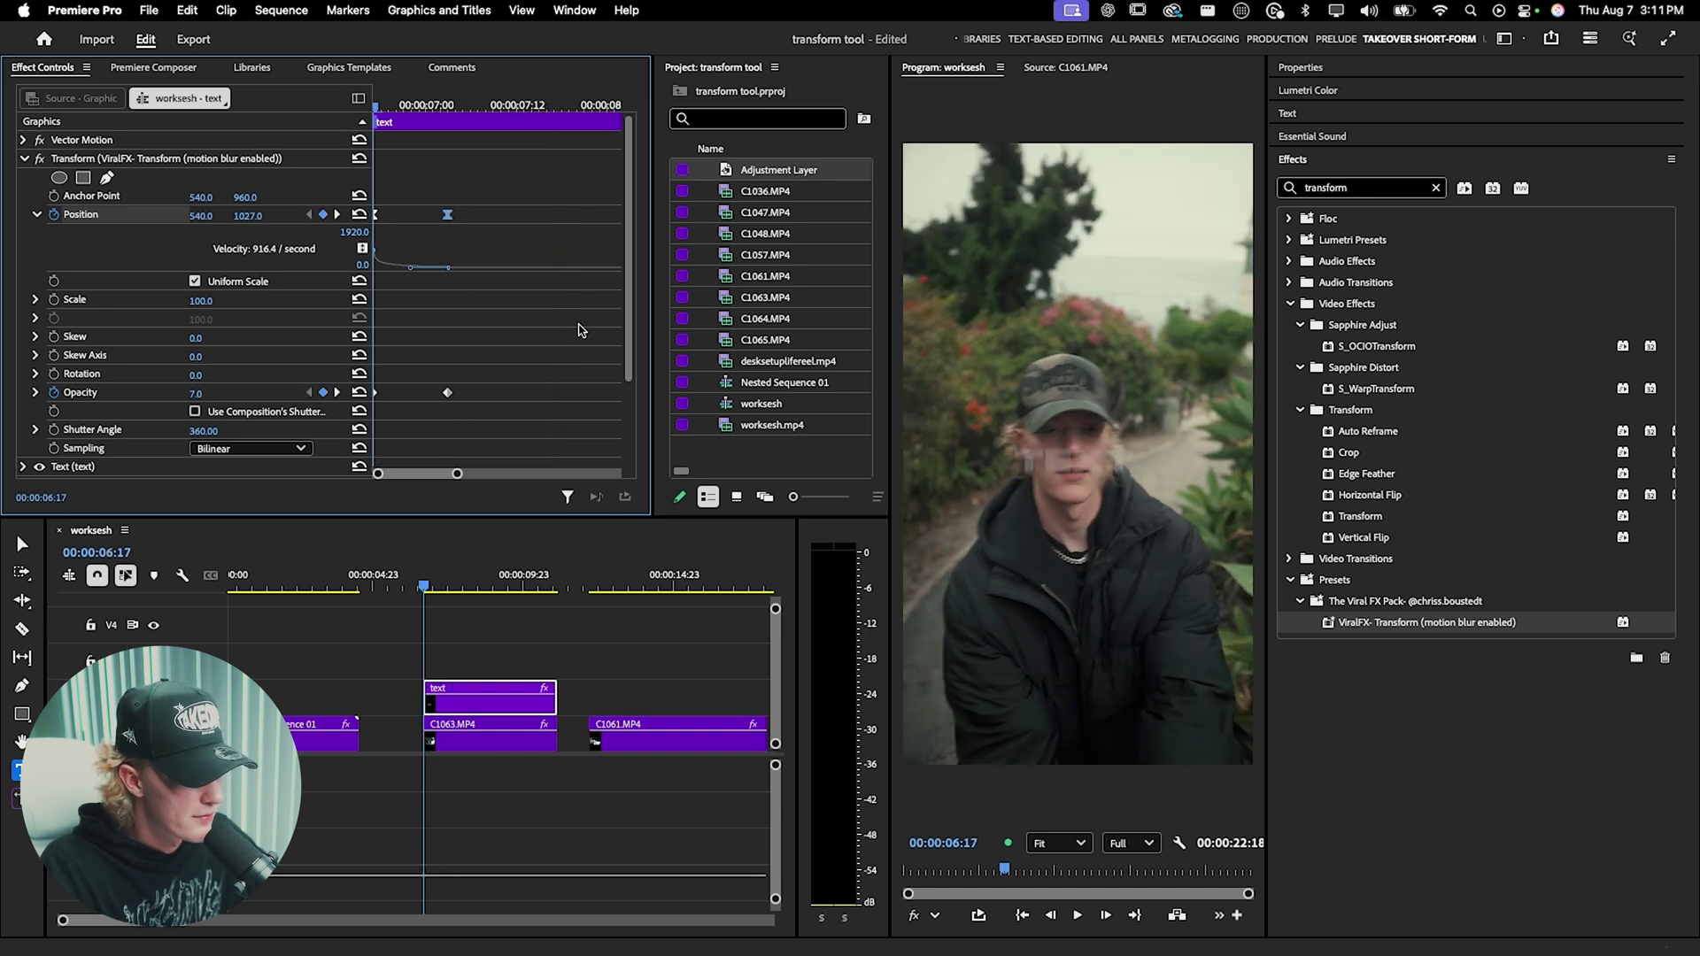
key("space")
key("space")
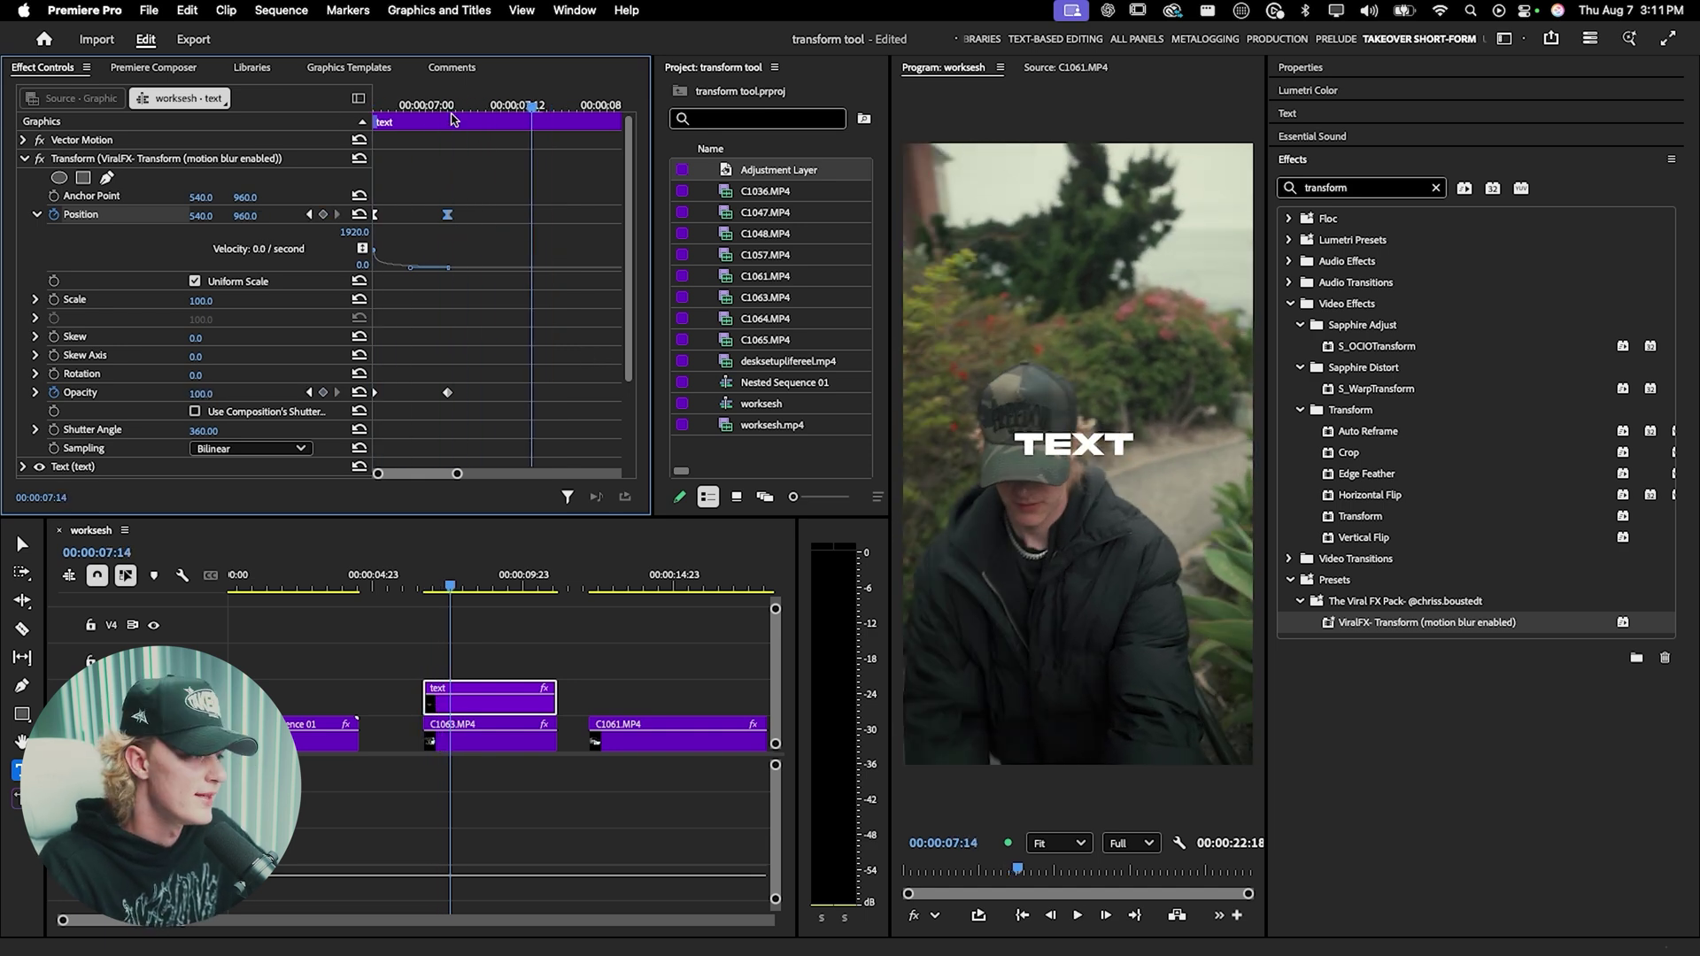
left_click_drag(450, 111, 306, 113)
key("space")
- Remove the Transform effect from the text clip and expand The Viral FX Pack's 4. Slide Effects presets
left_click(172, 163)
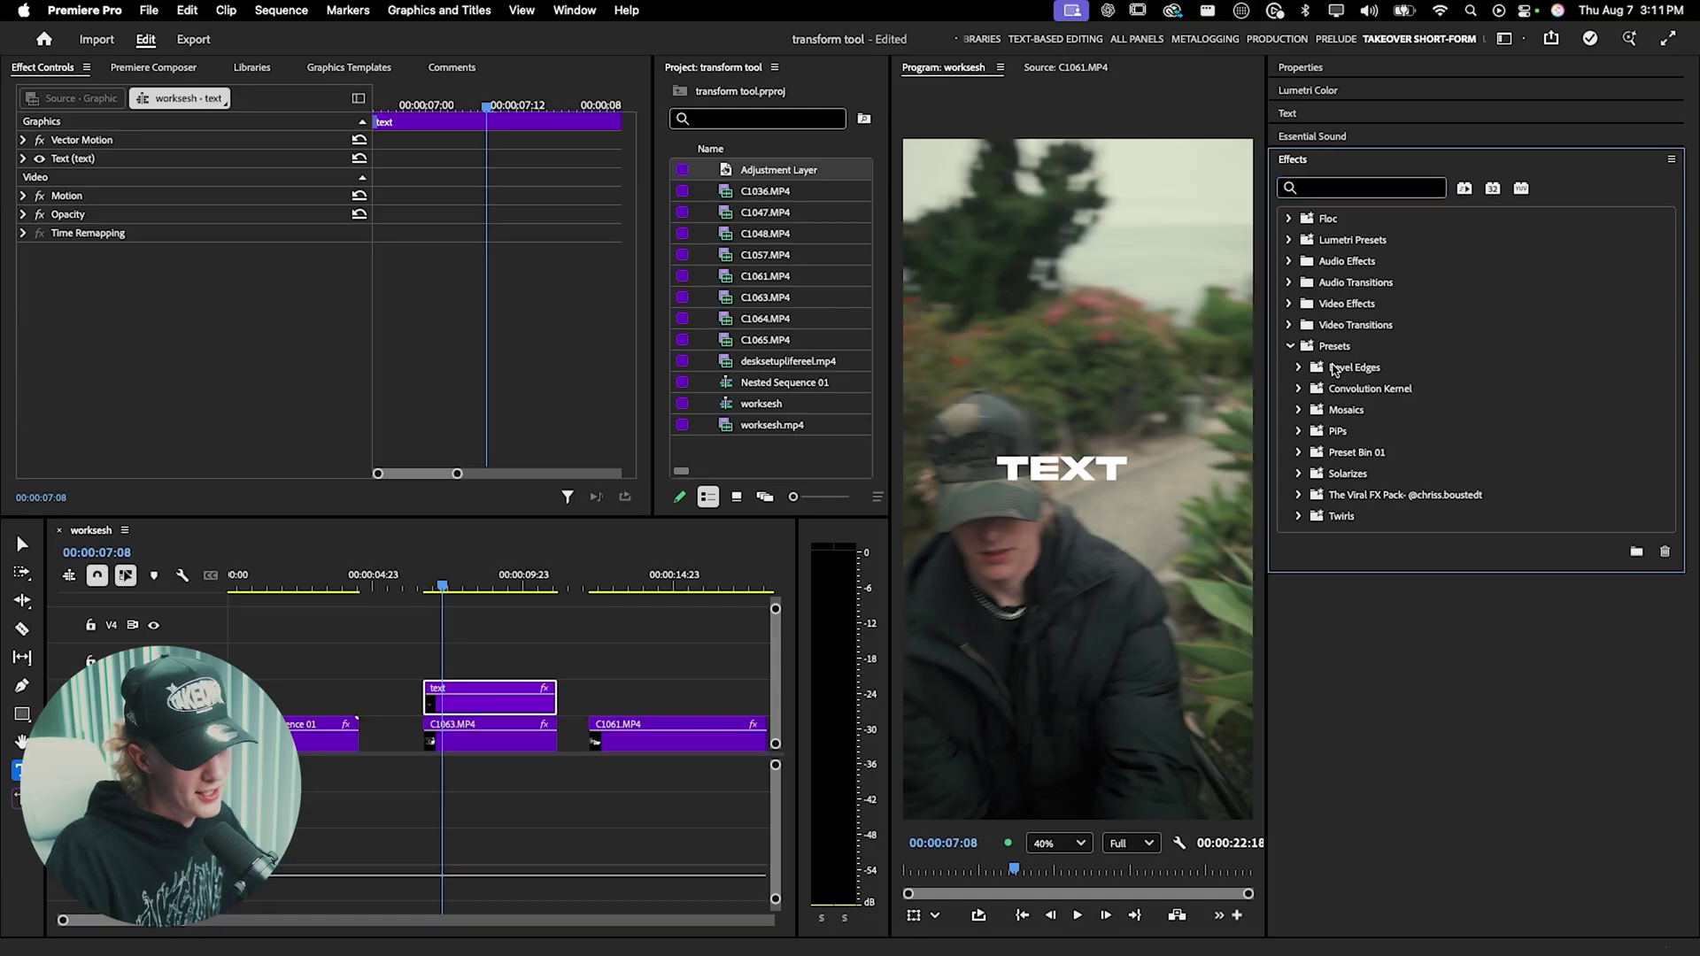
left_click(1298, 495)
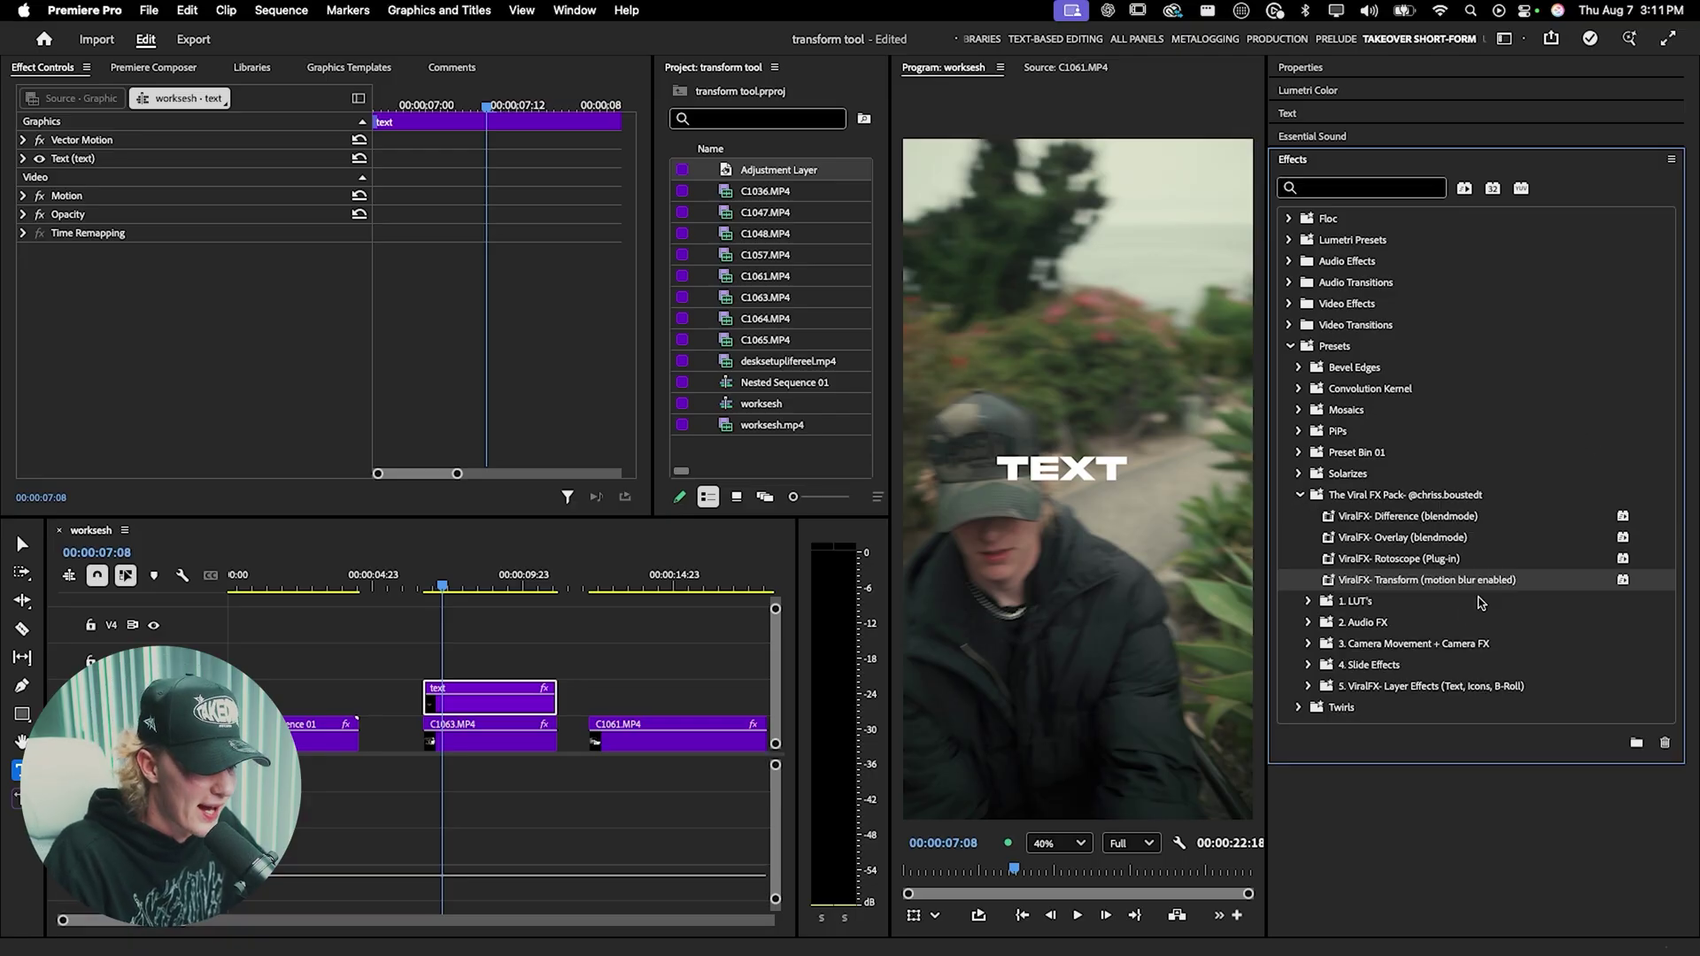
left_click(1309, 664)
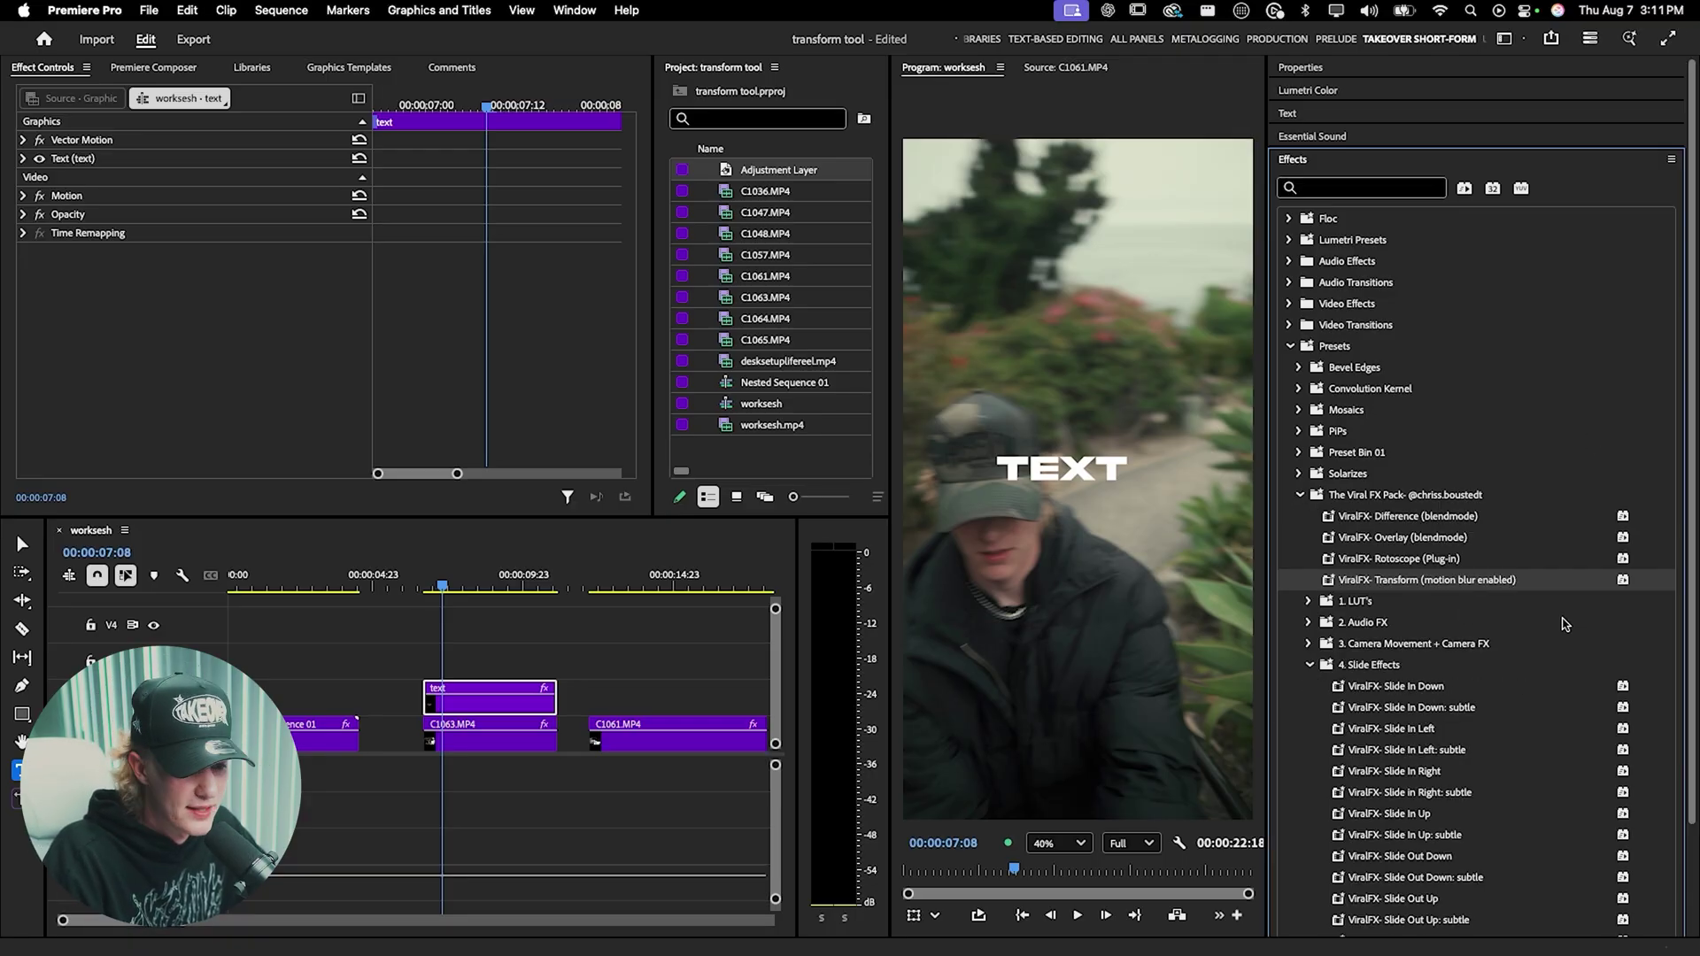
scroll(1564, 624, "down", 3)
left_click(490, 691)
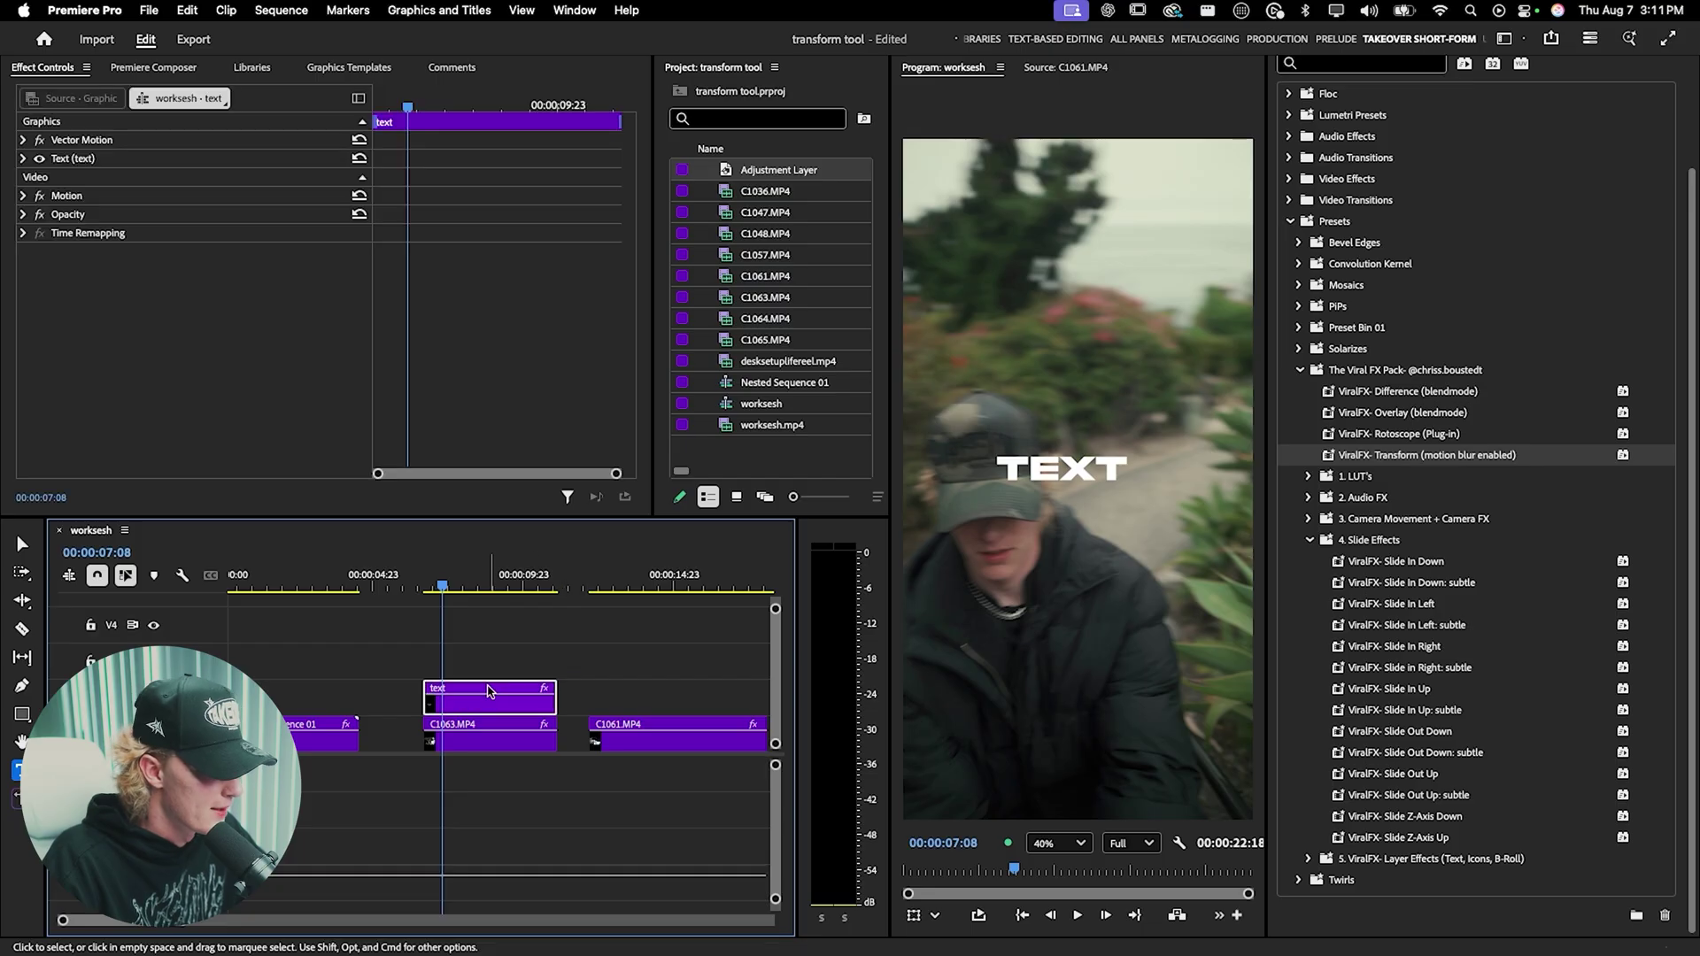
- Set the program preview zoom to Fit and apply the ViralFX- Slide In Up preset to the text clip
left_click(1058, 843)
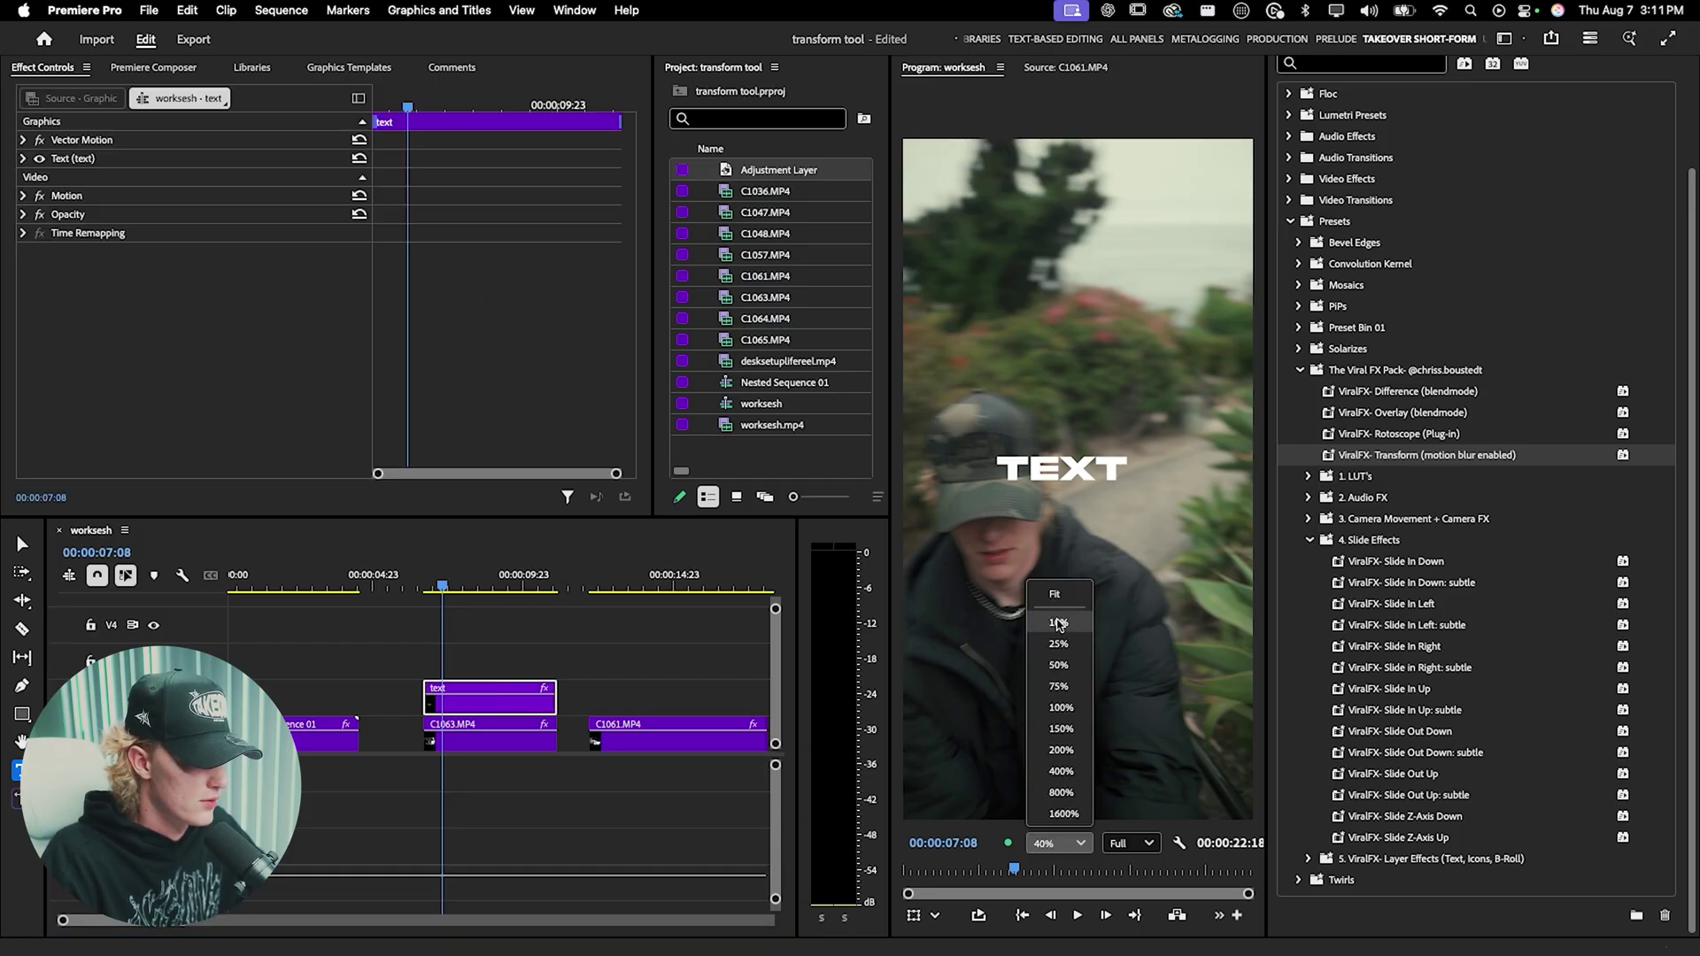
left_click(1058, 622)
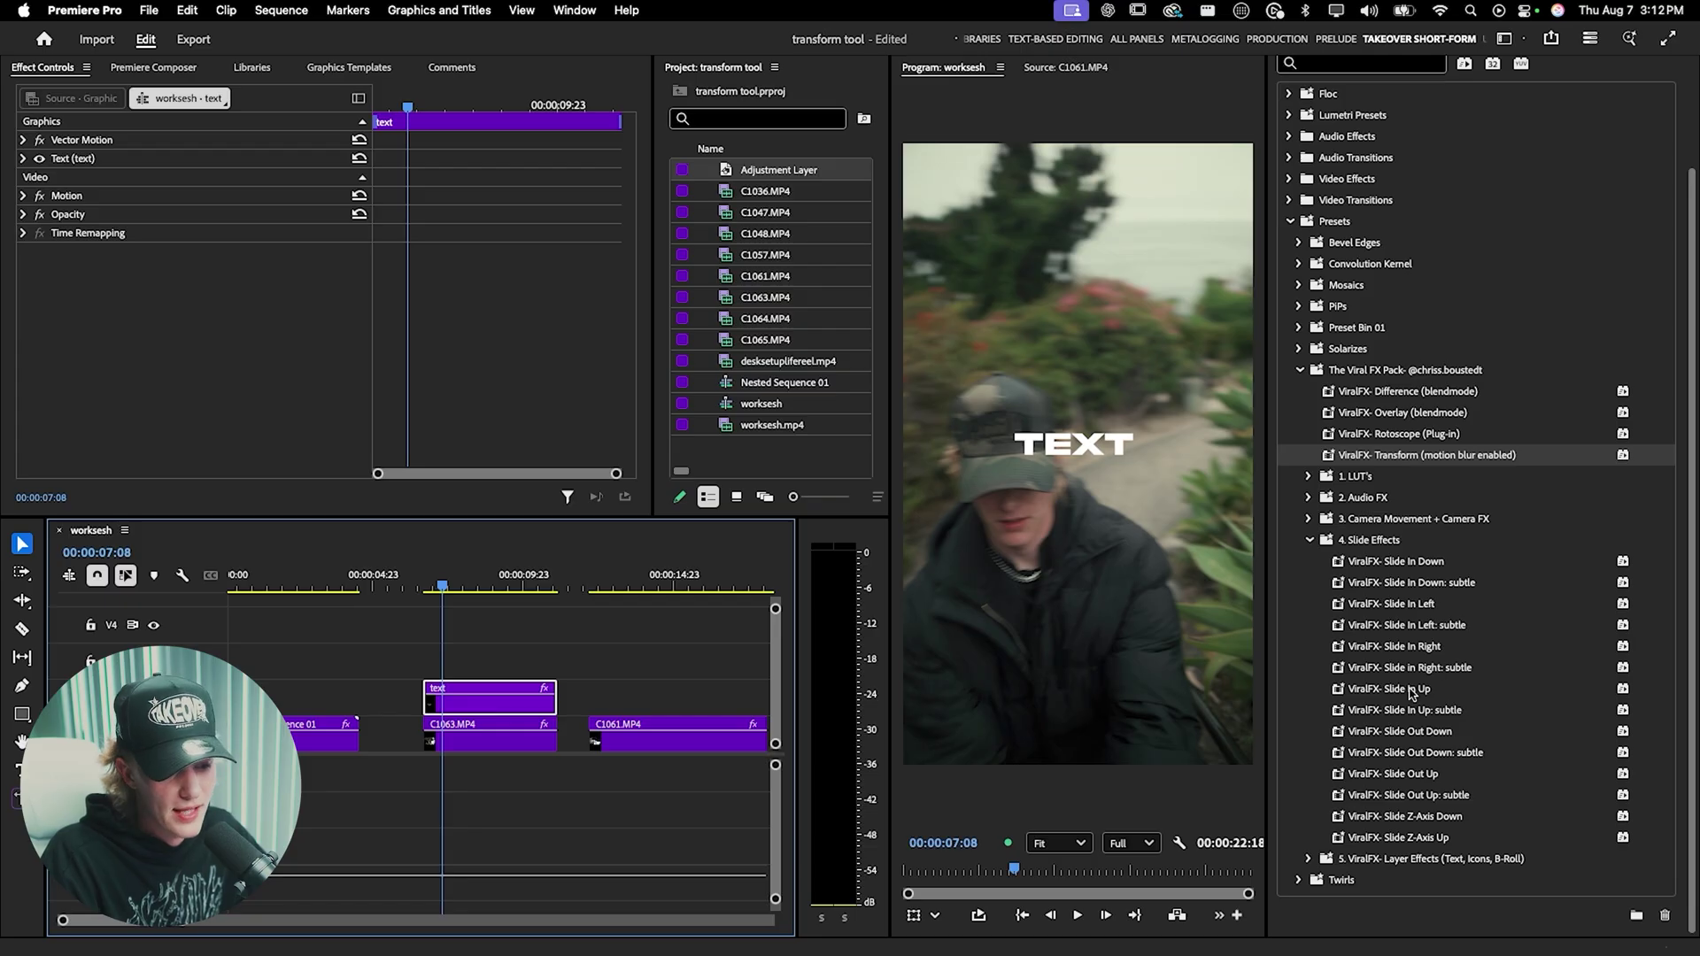
left_click_drag(1411, 694, 531, 700)
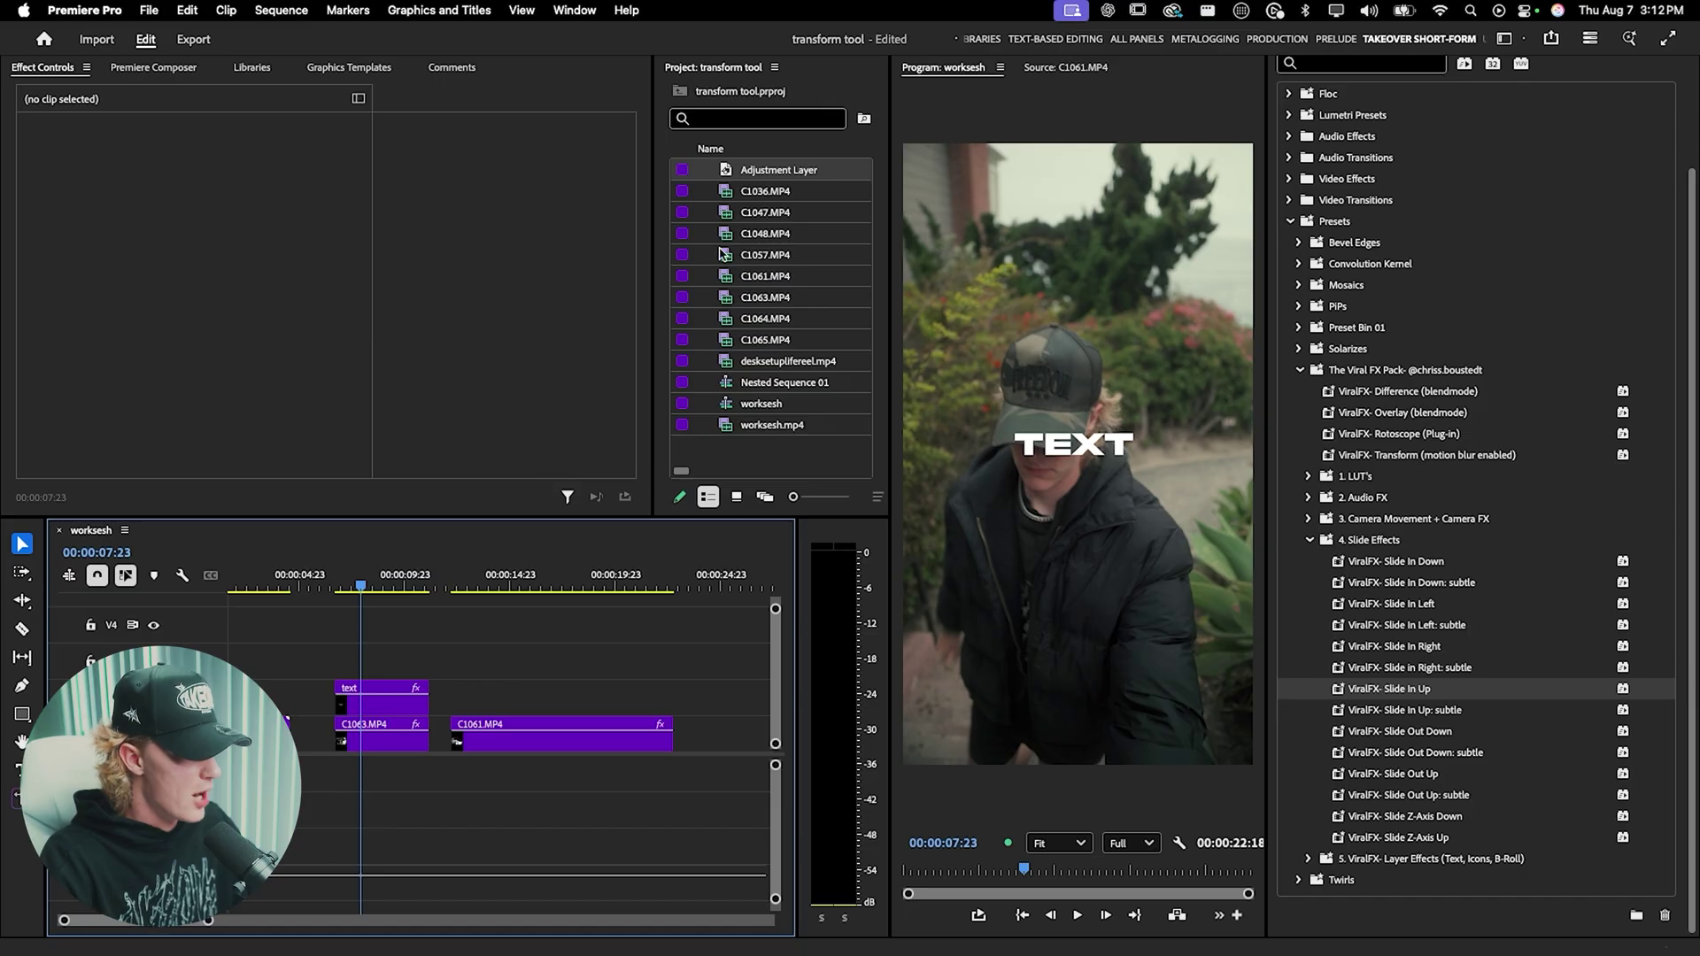
- Place the Adjustment Layer on the track above the text clip, spanning the length of C1063.MP4
left_click_drag(726, 170, 428, 666)
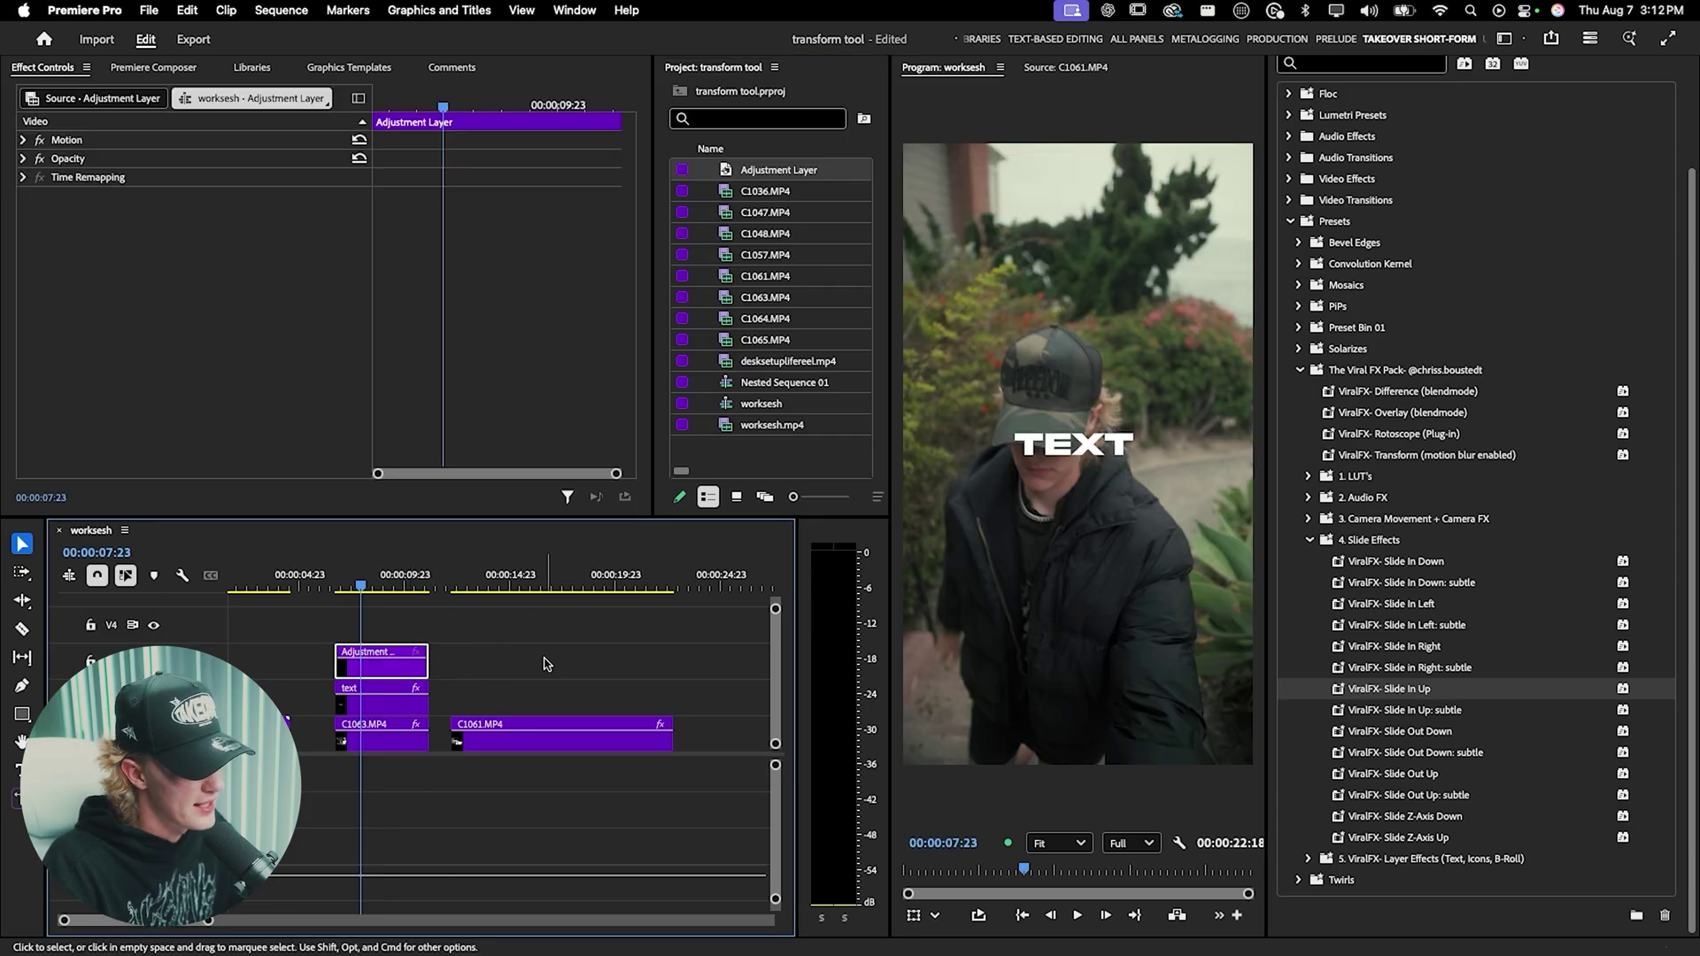
- Apply the ViralFX- Camera Pull (Hook) preset from 3. Camera Movement + Camera FX to the Adjustment Layer and preview it
left_click(1307, 519)
scroll(1661, 480, "down", 5)
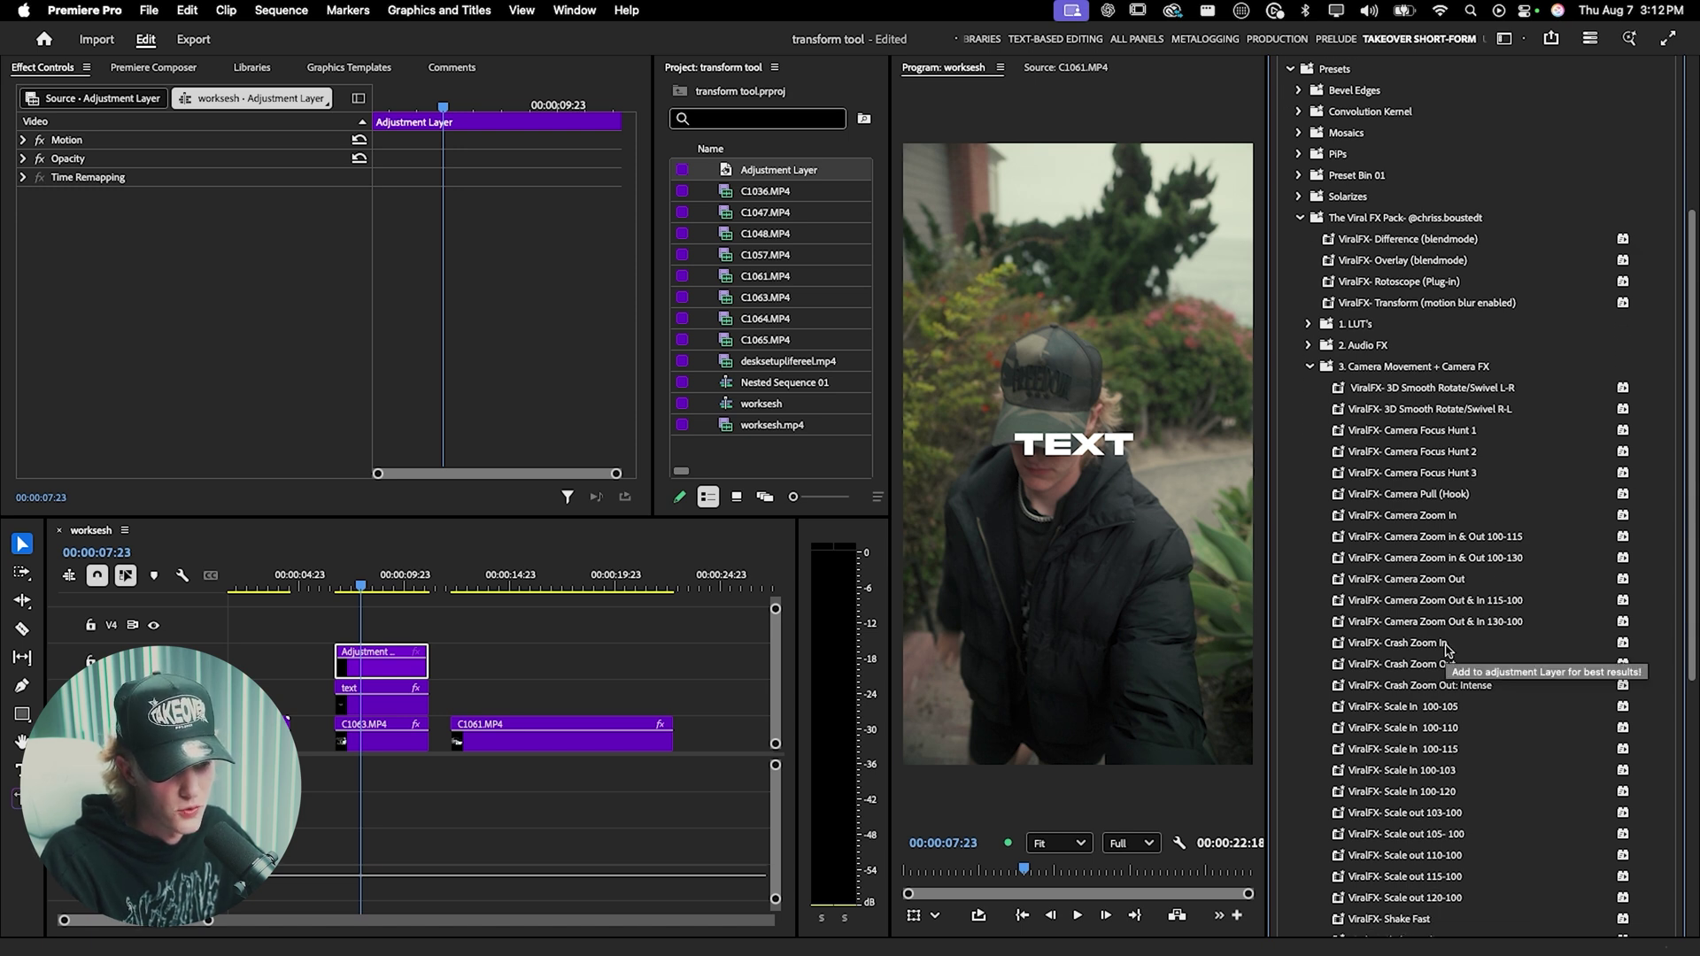
left_click_drag(1446, 494, 380, 664)
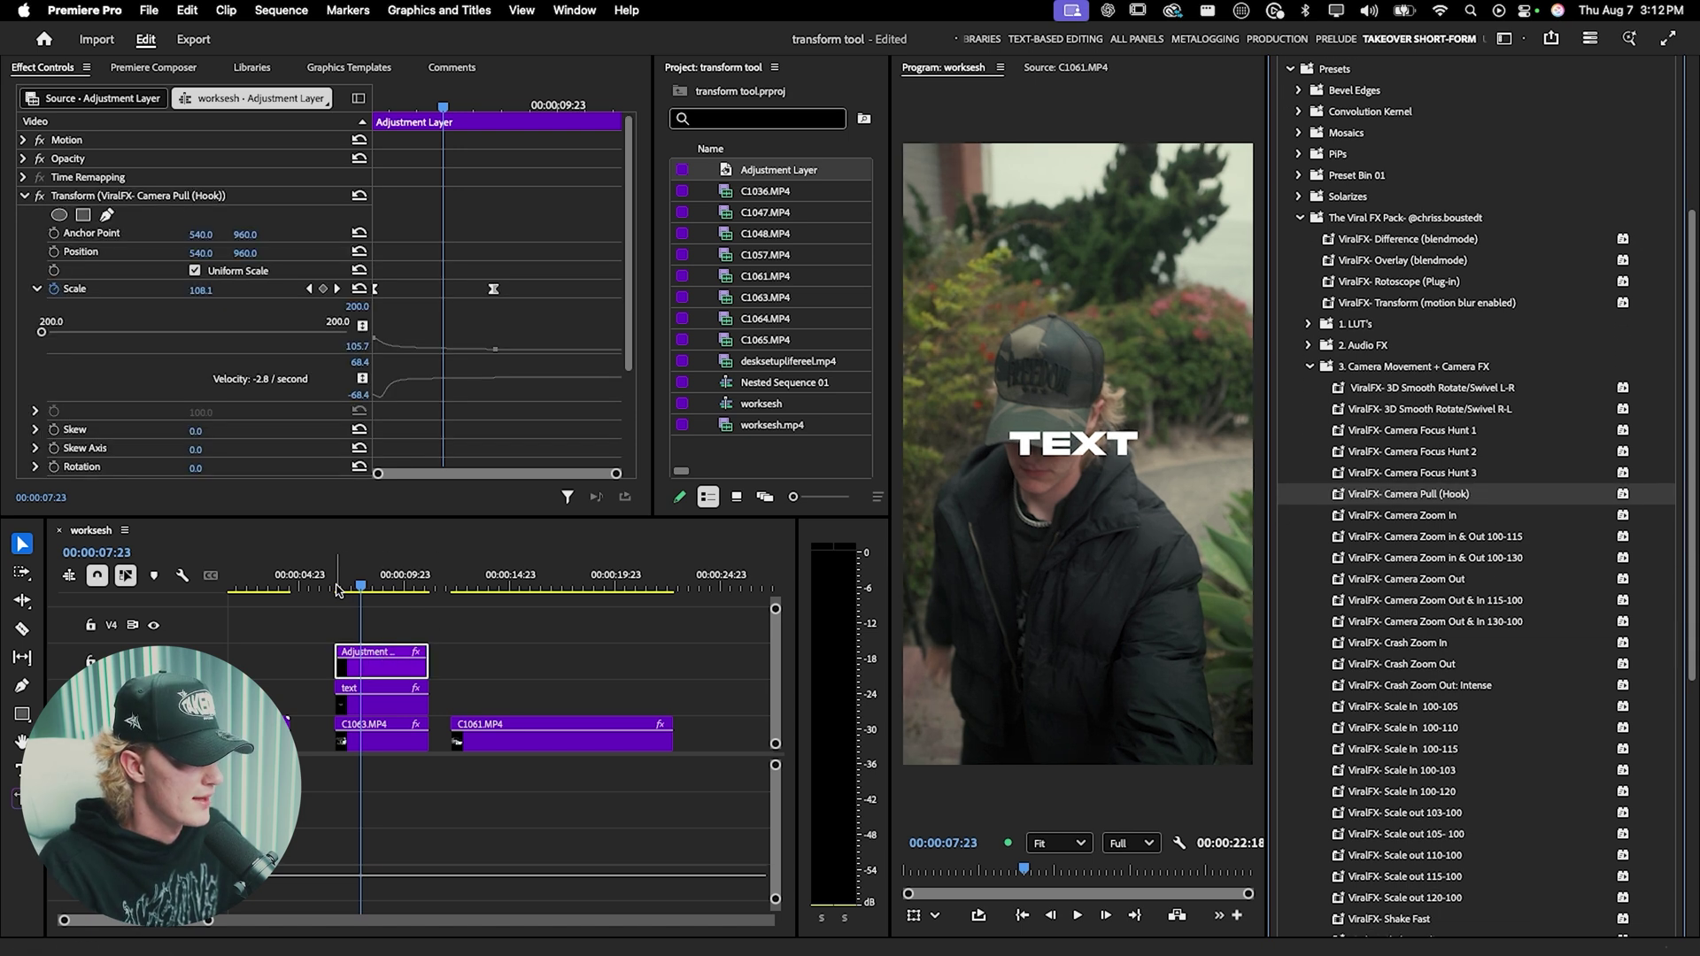
key("space")
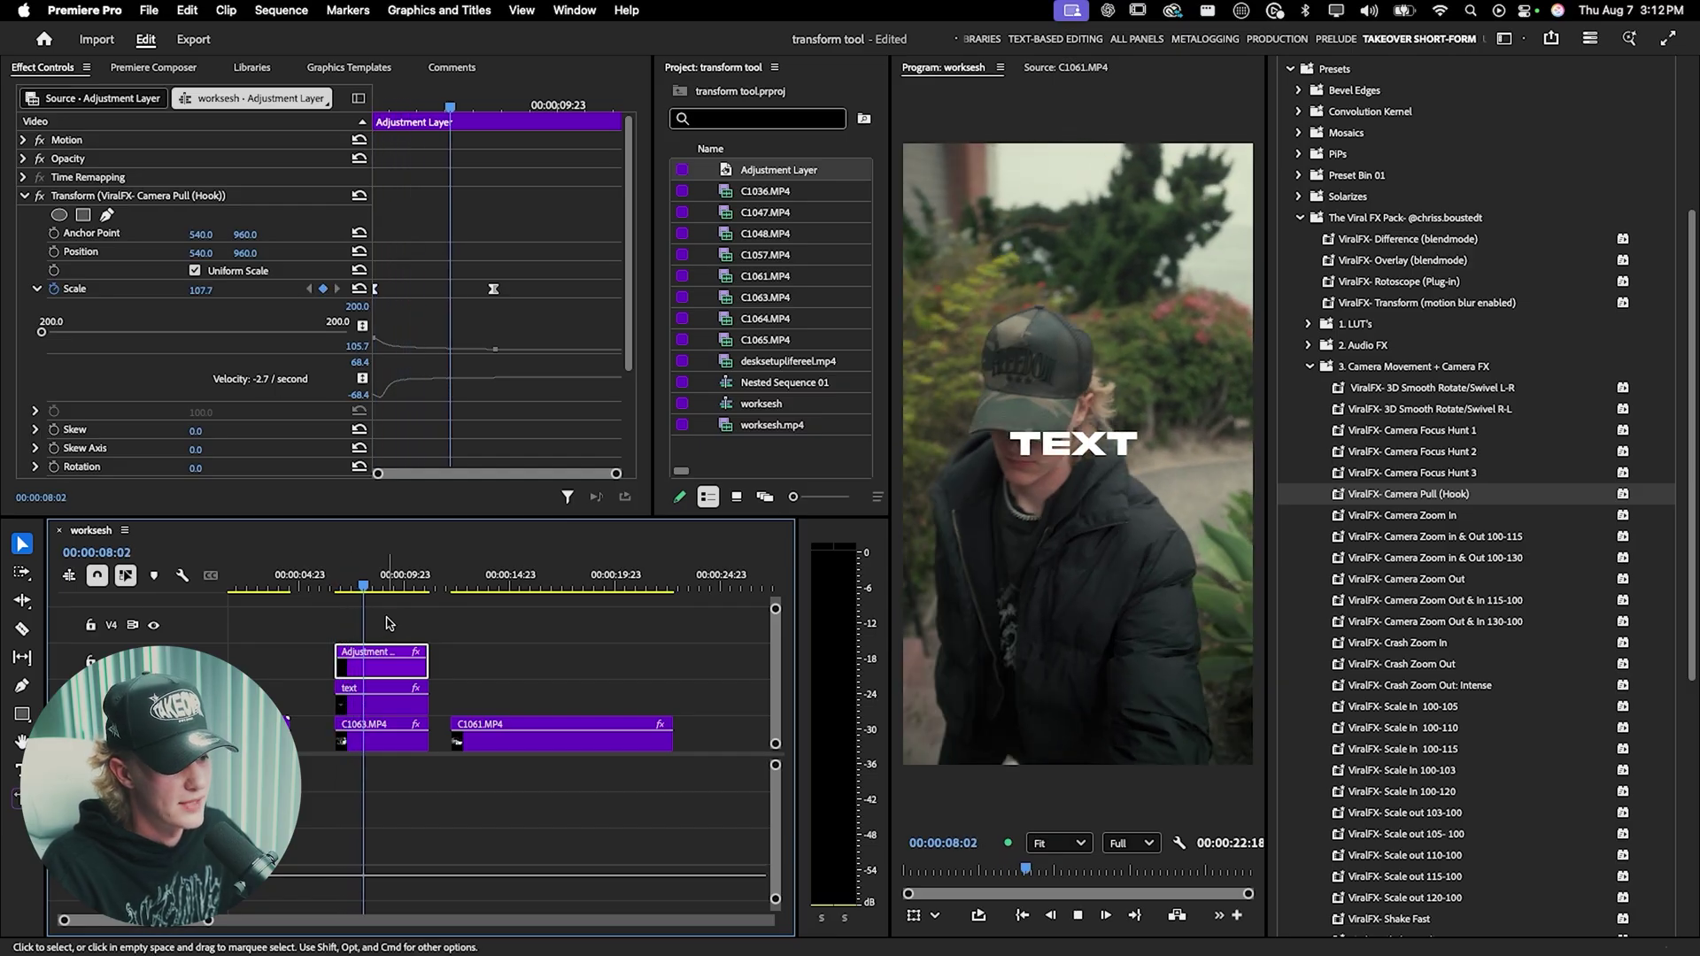
key("space")
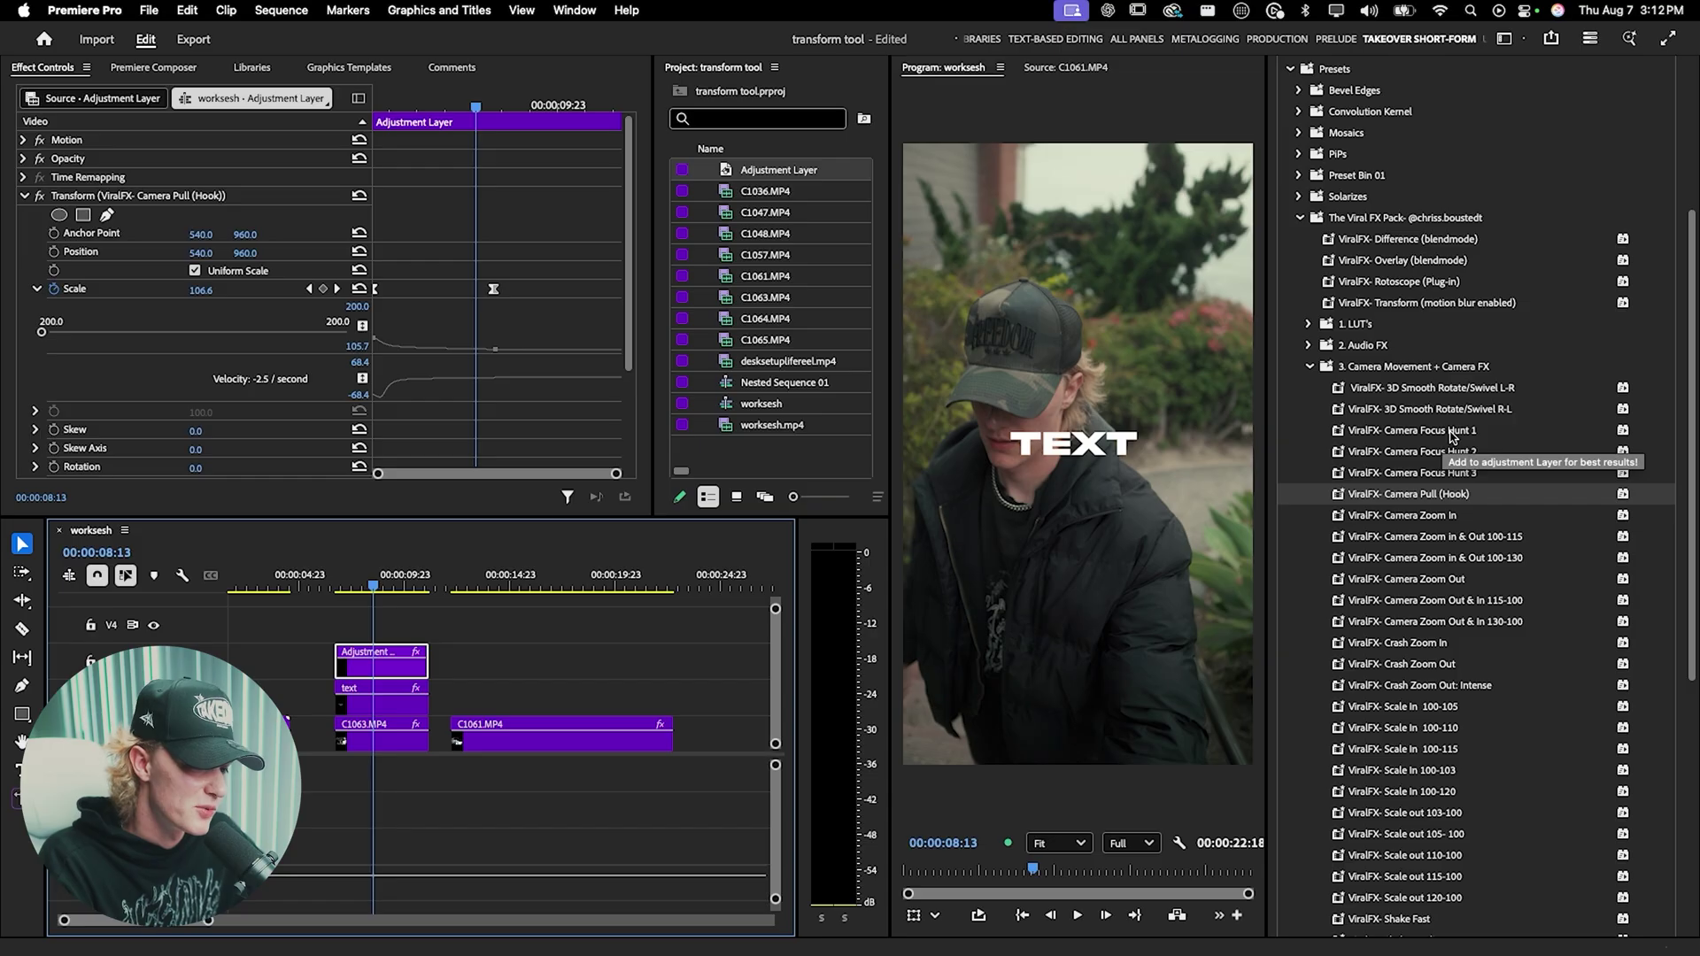
- Add the ViralFX- Camera Focus Hunt 1 preset to the Adjustment Layer and preview the combined effects from the clip's start
left_click_drag(1449, 431, 381, 665)
key("=")
scroll(450, 296, "down", 3)
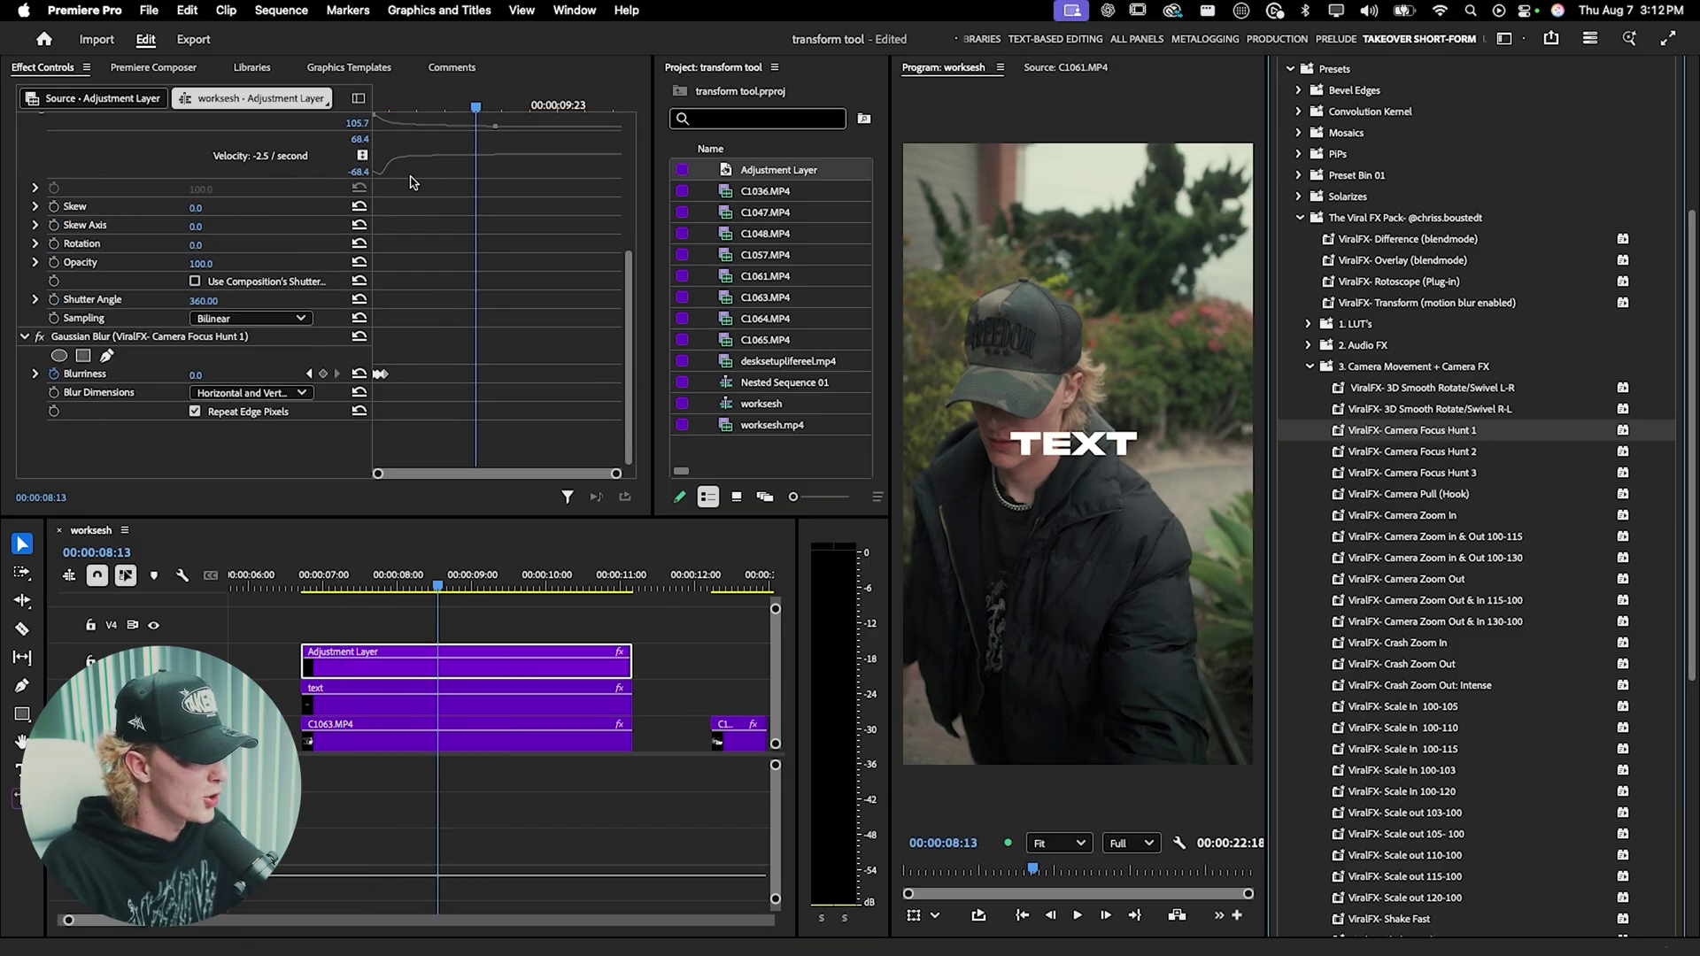
left_click_drag(409, 104, 372, 105)
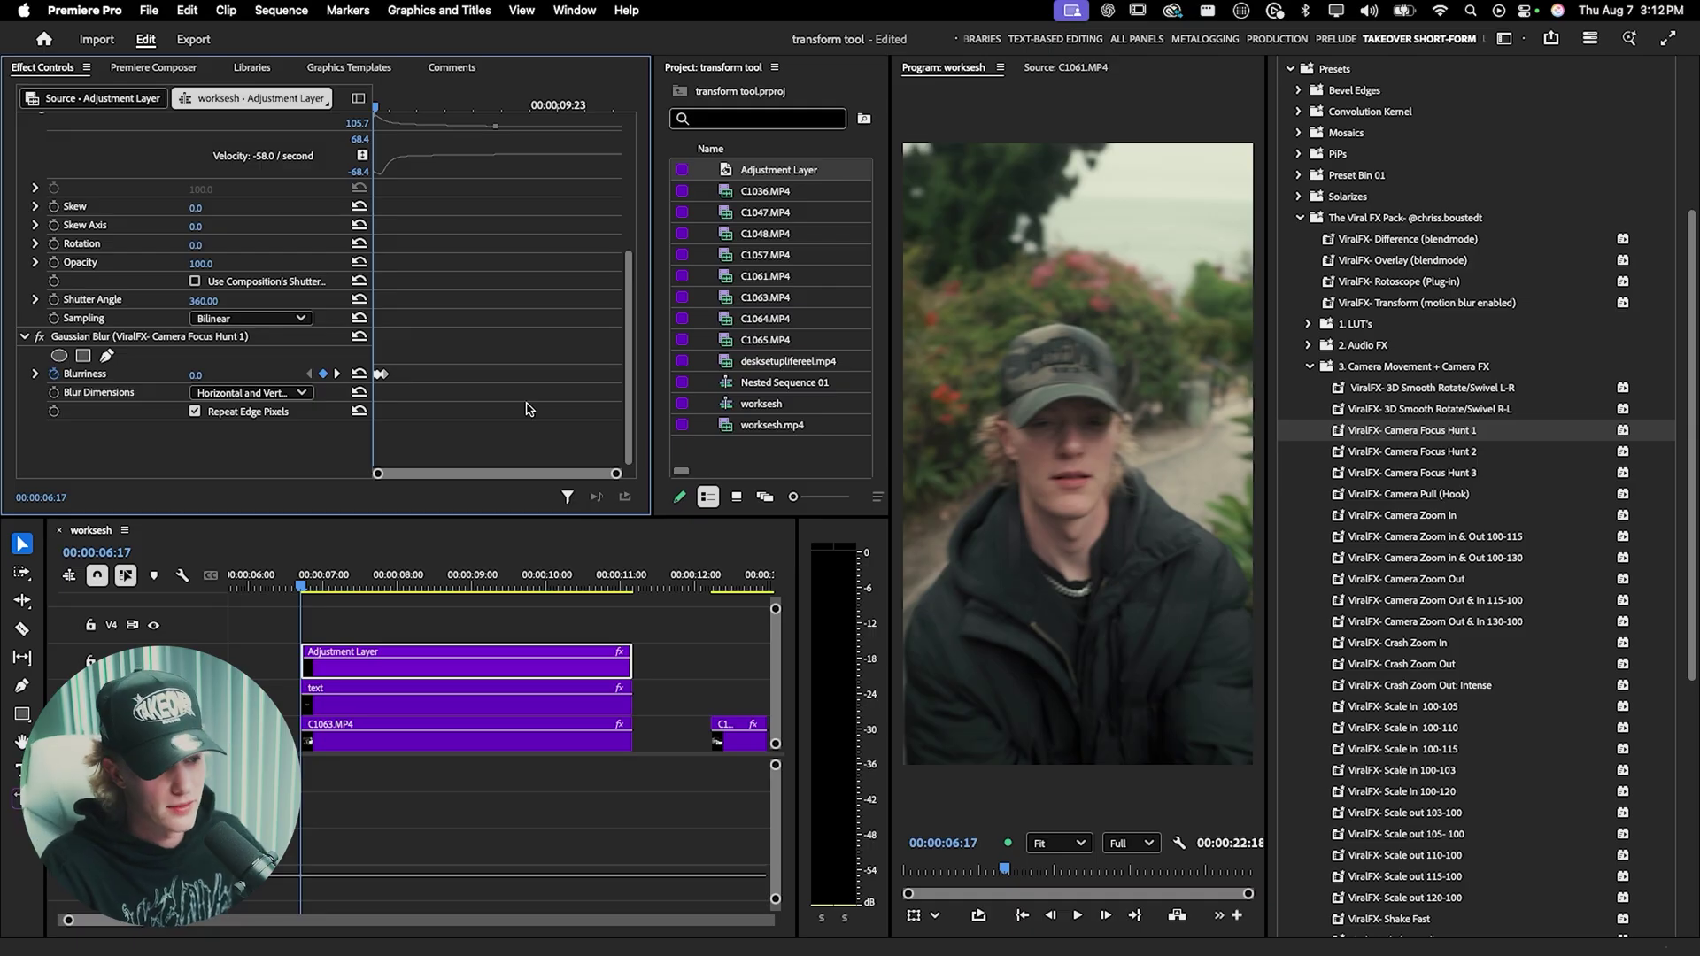
key("space")
key("space")
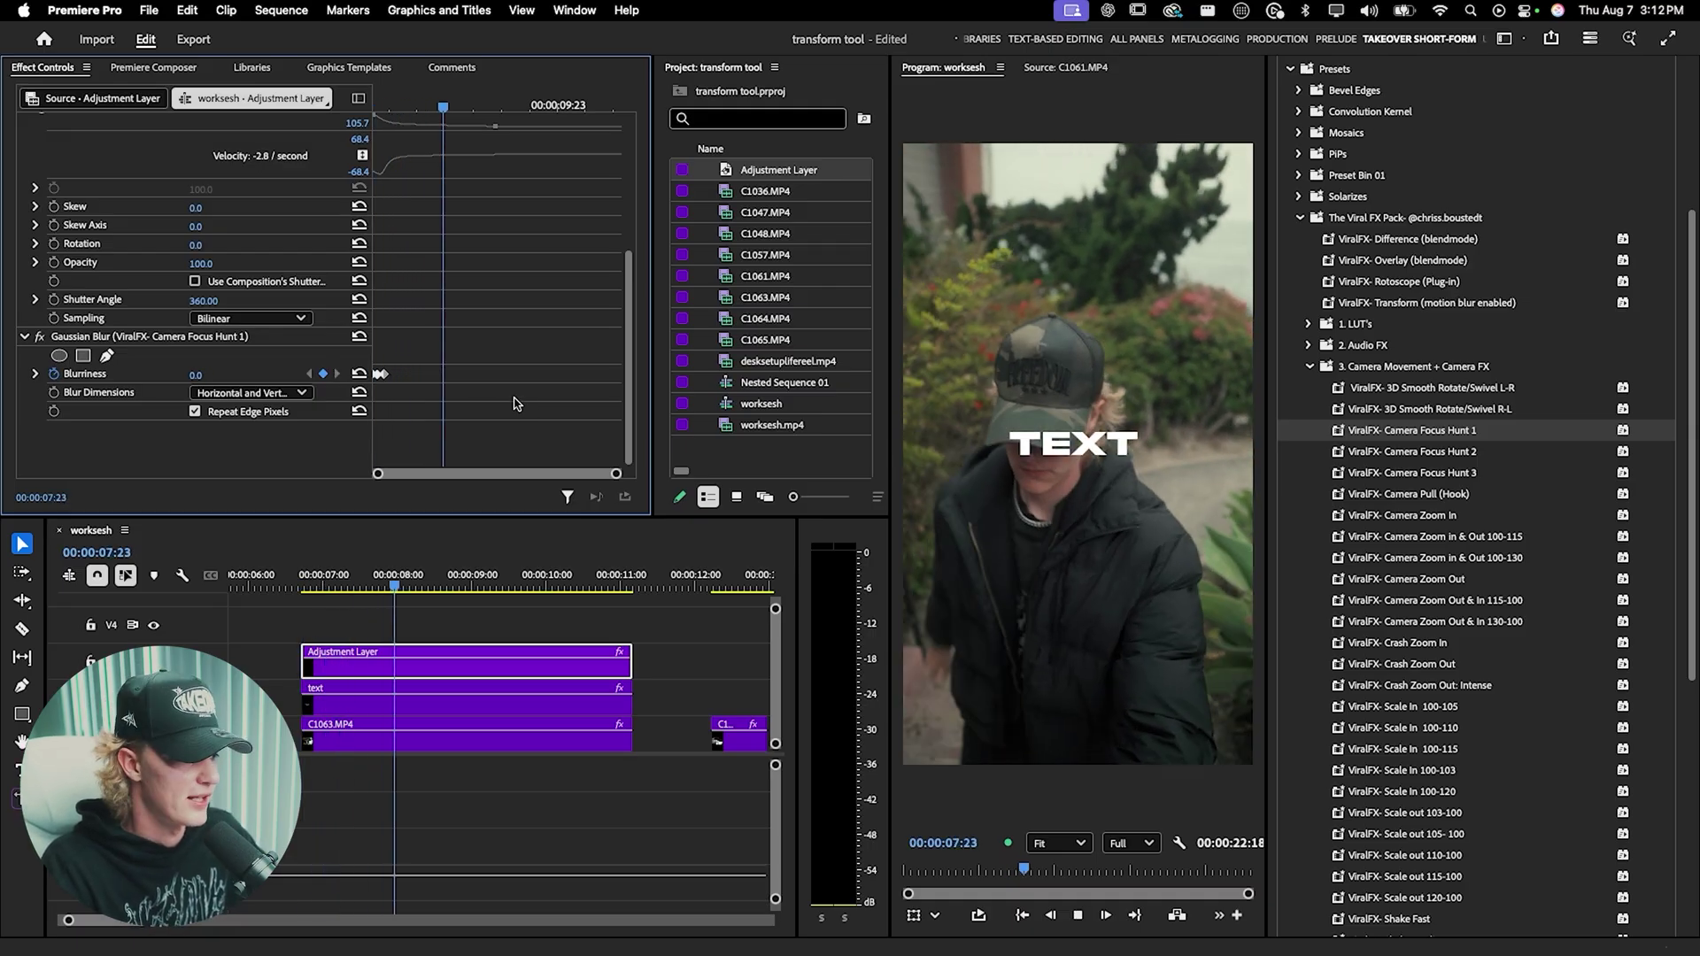
left_click_drag(401, 104, 358, 101)
key("space")
key("space")
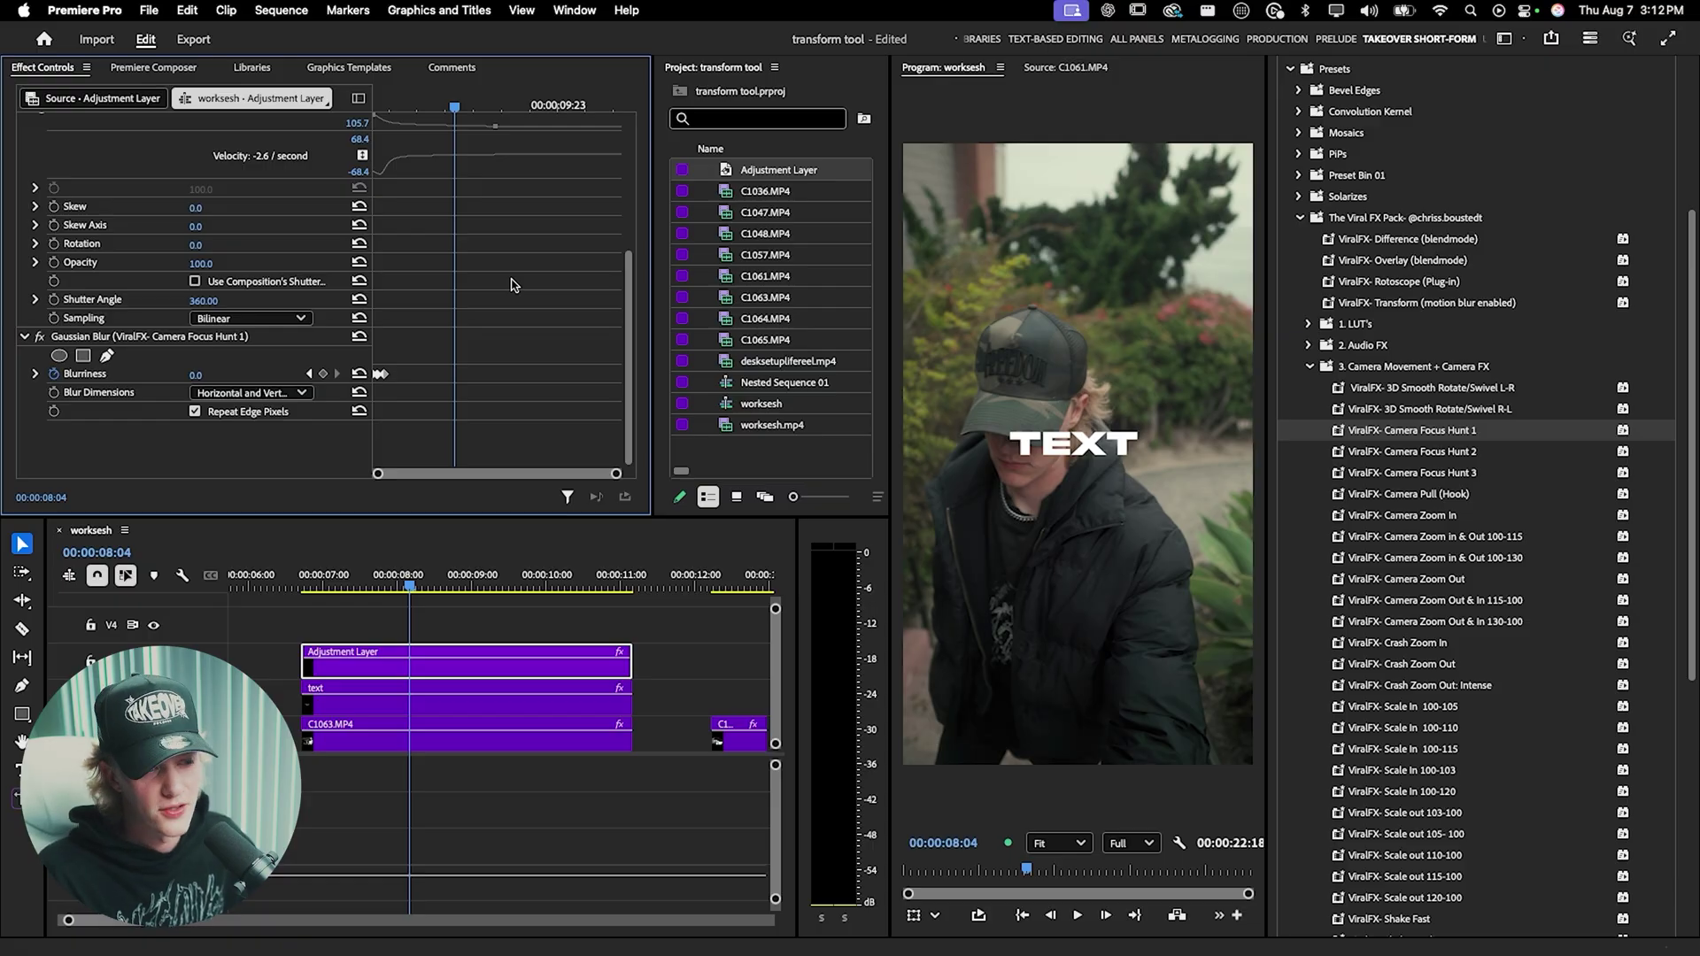